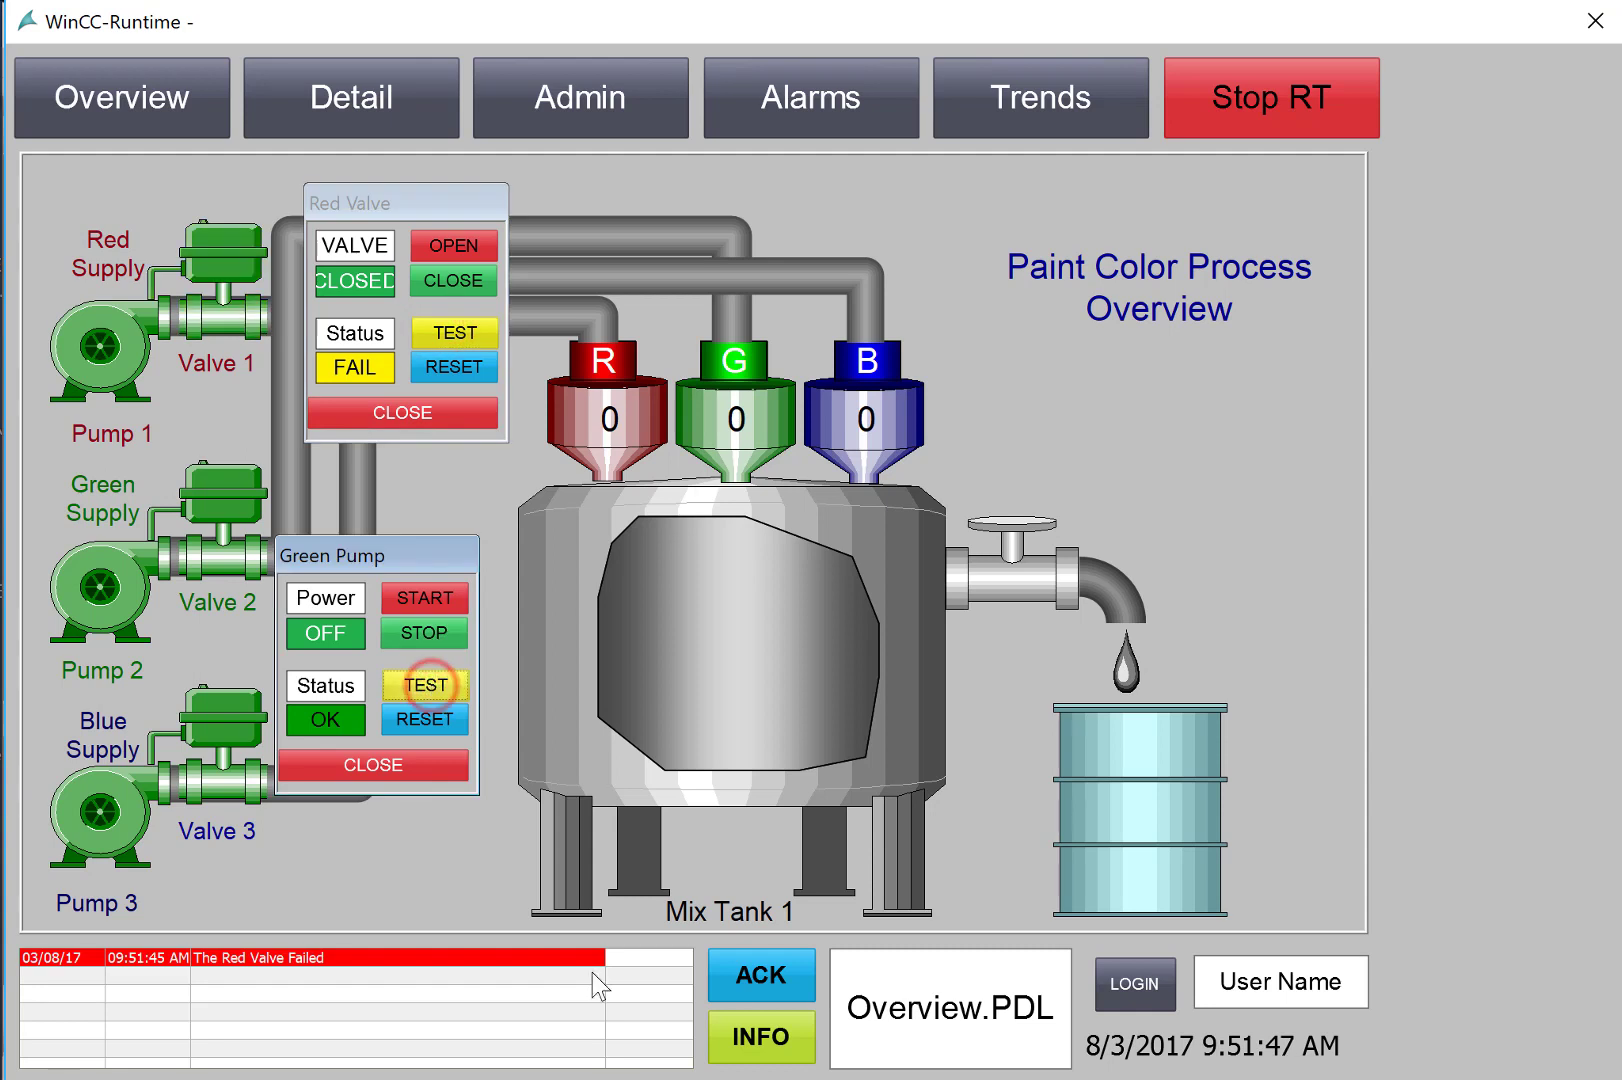
Acknowledge the Green Pump alarm and the Red Valve Failed alarm in the alarm banner.
click(453, 954)
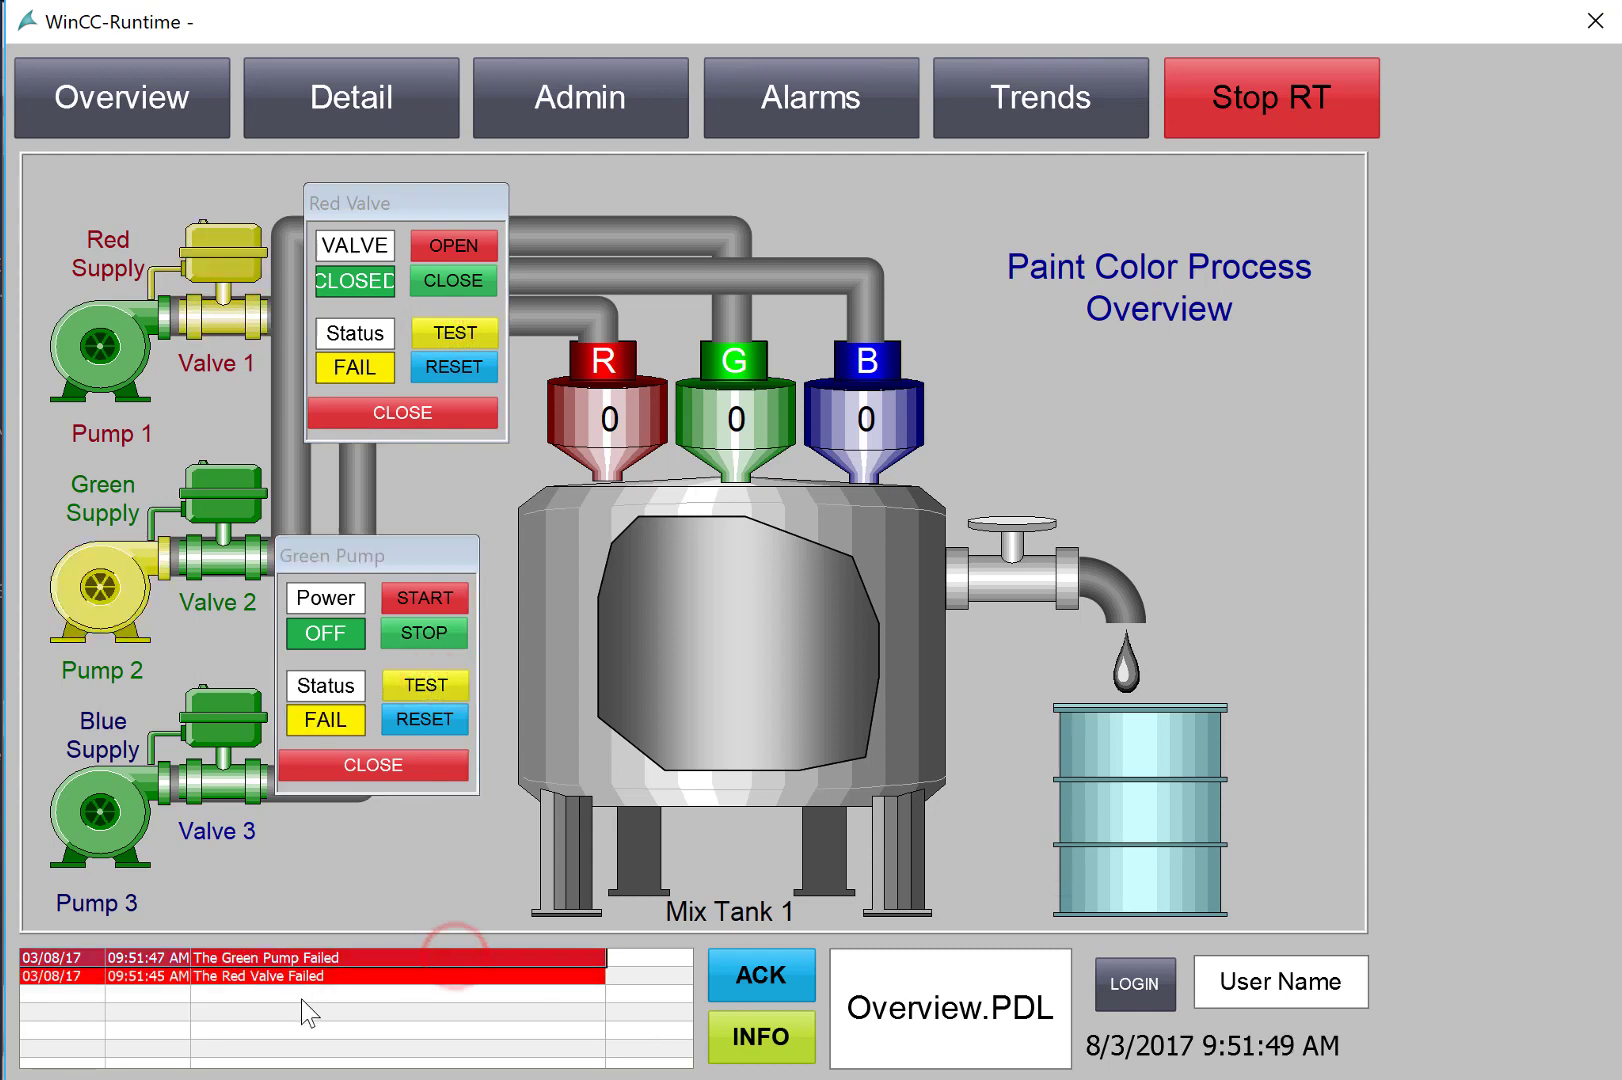
click(788, 966)
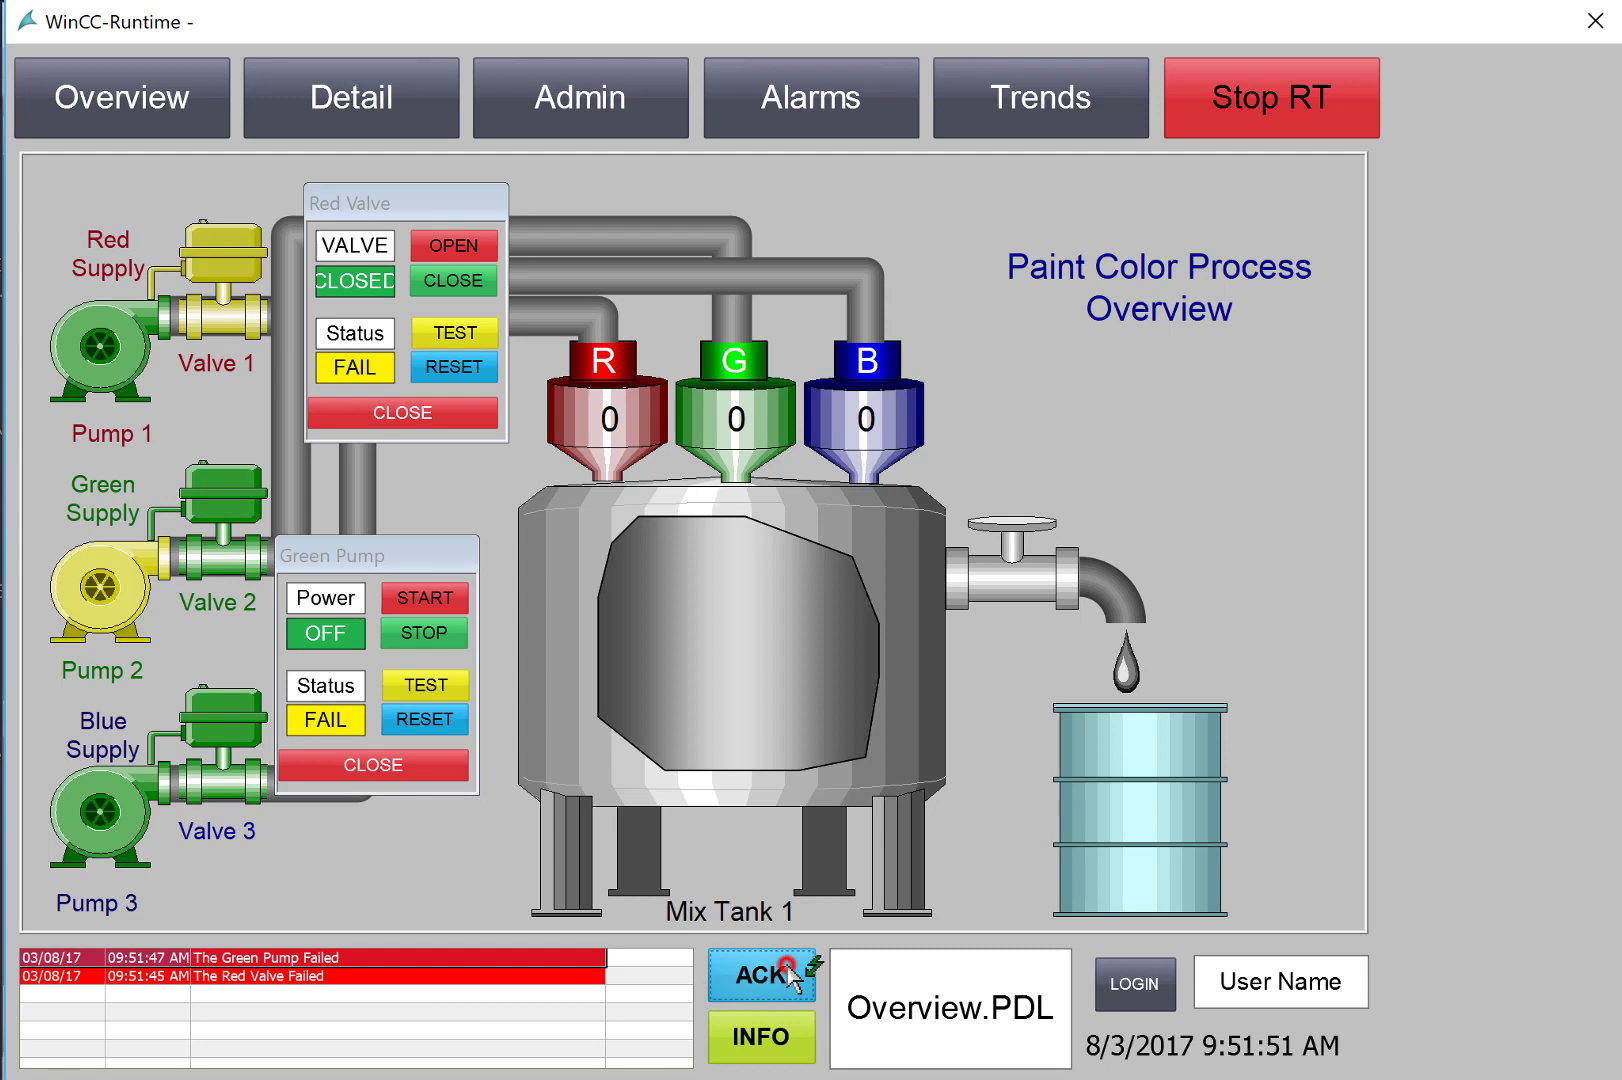
click(420, 970)
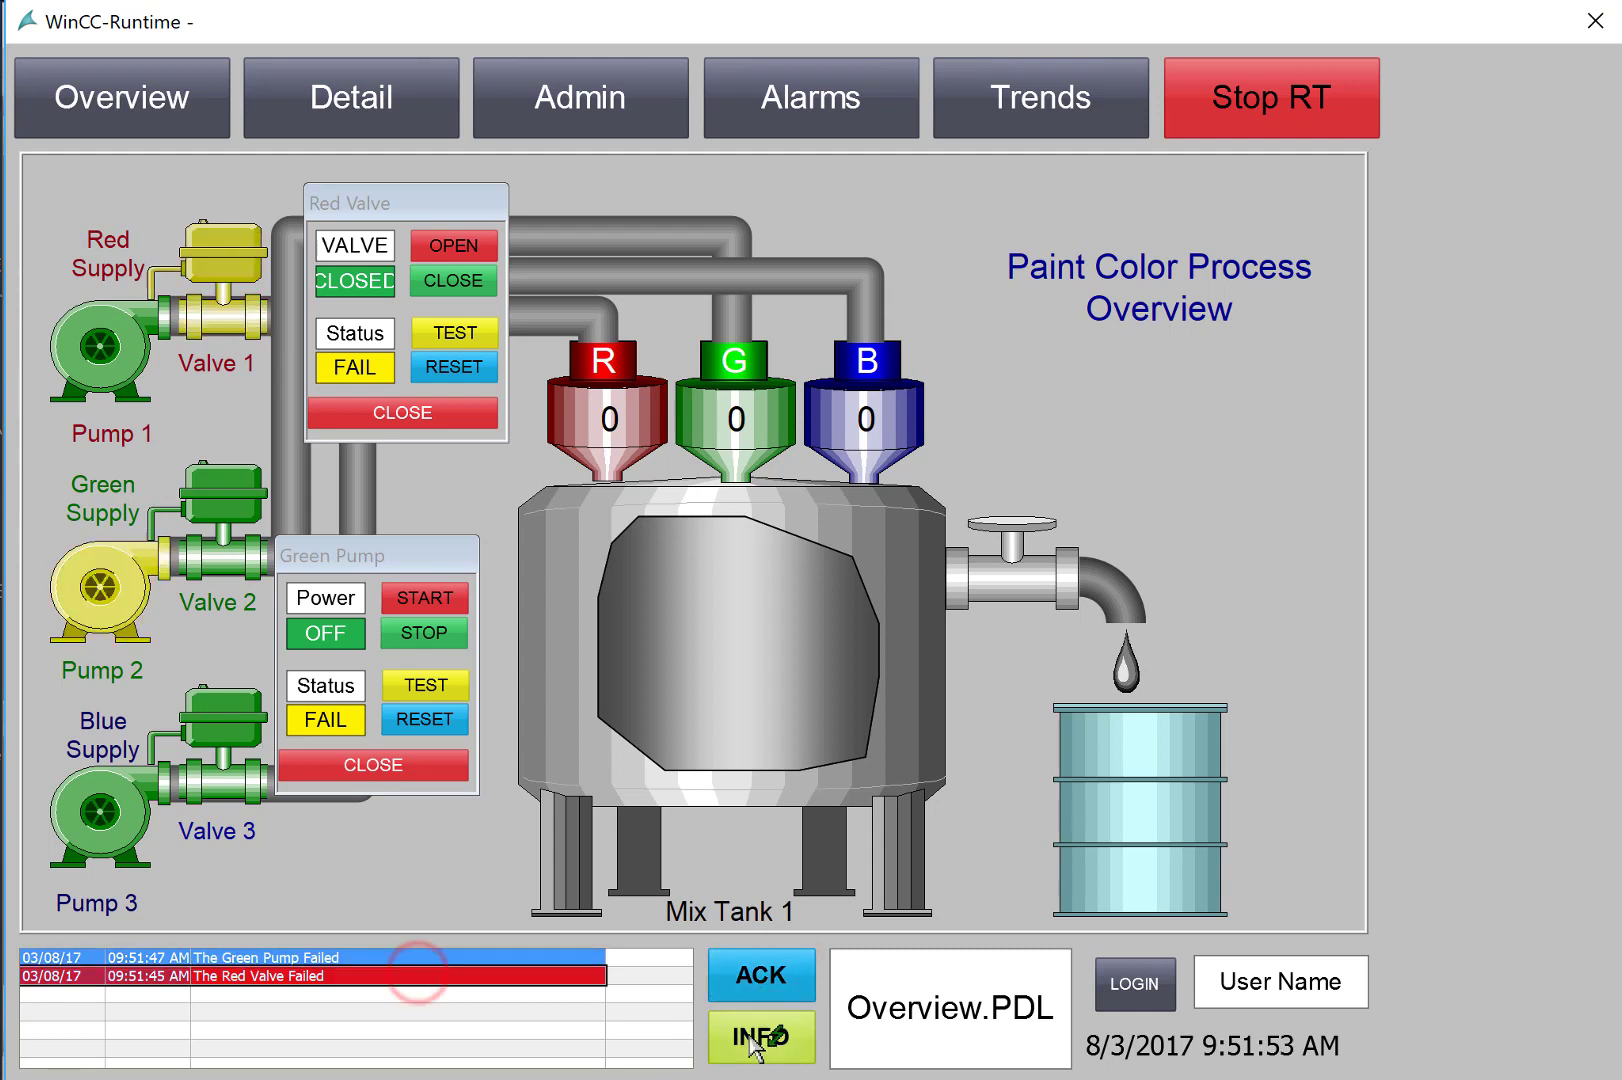
click(755, 980)
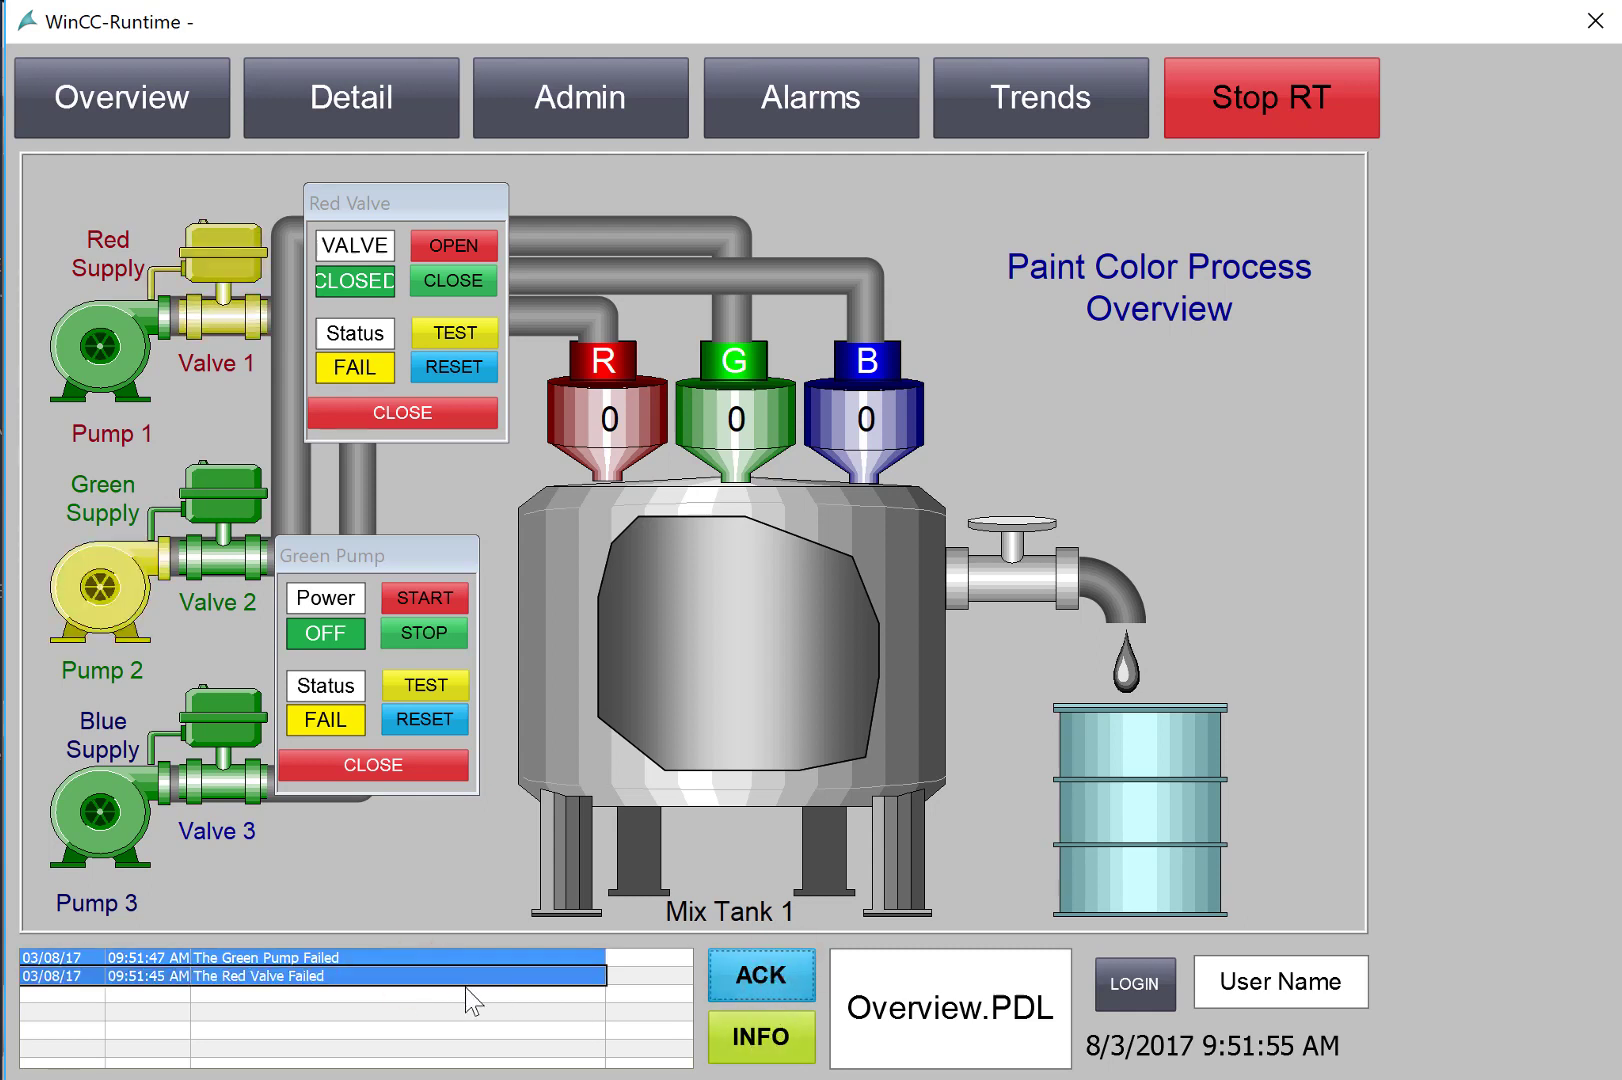
Read the Red Valve alarm's info text, close it, and stop runtime.
click(757, 1038)
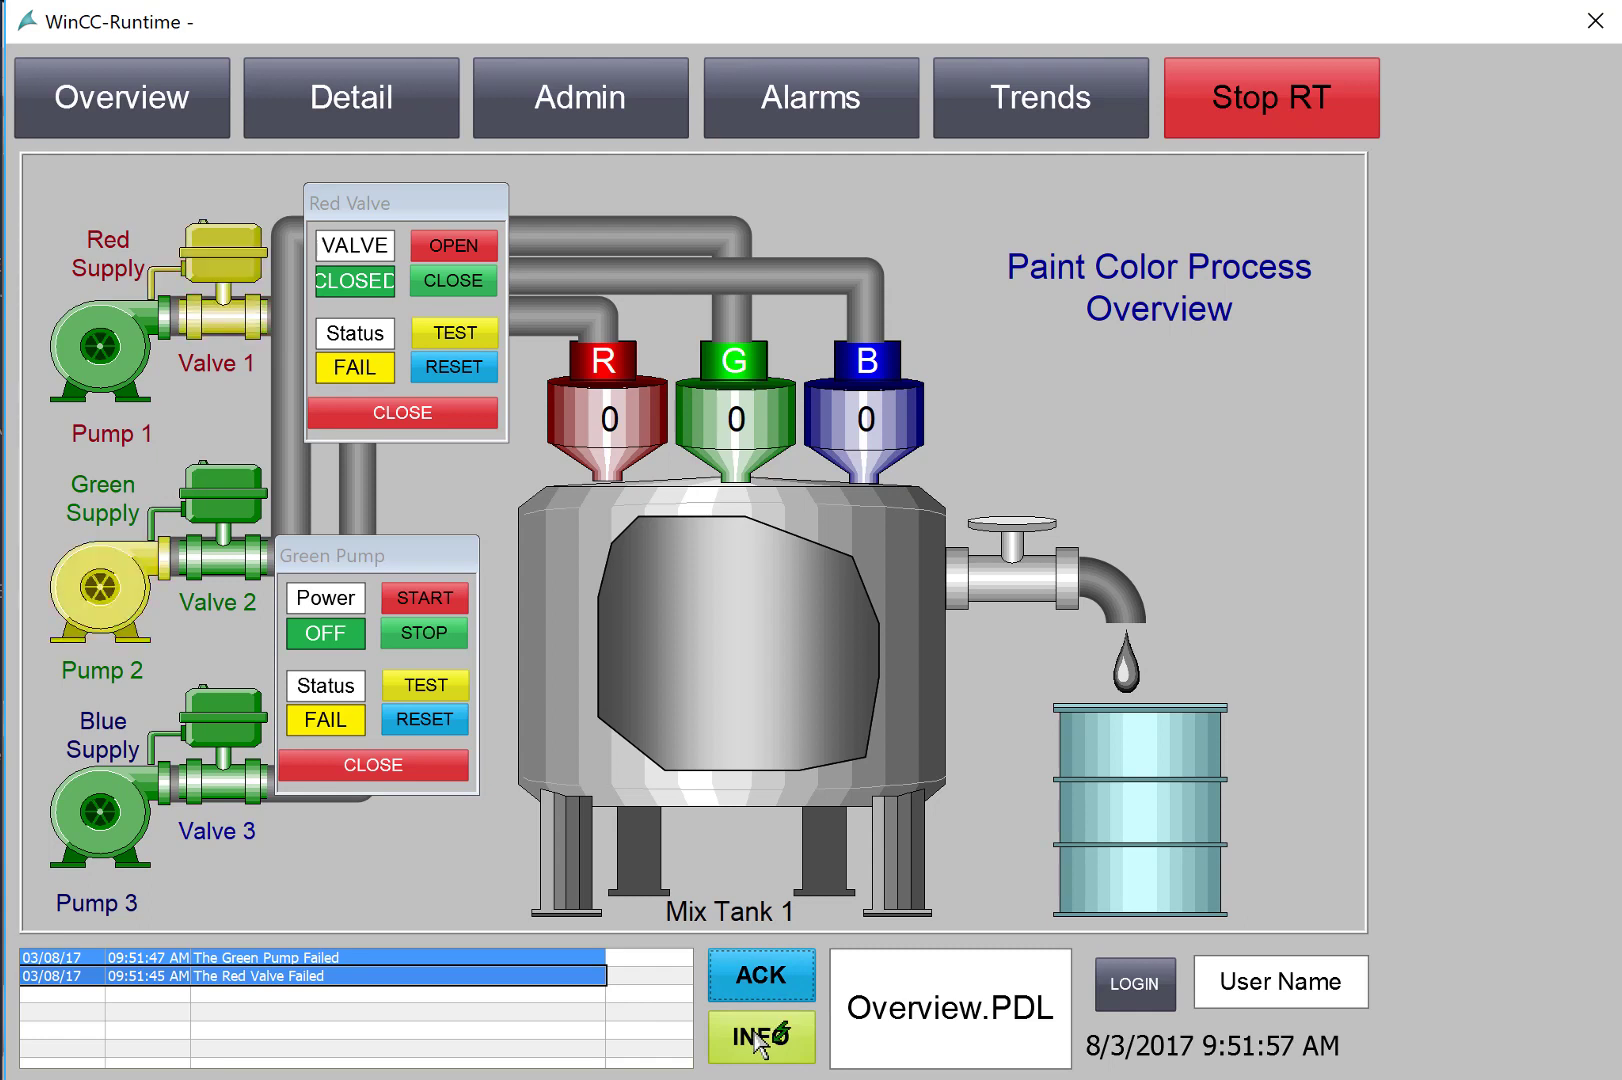
drag(382, 760, 1186, 313)
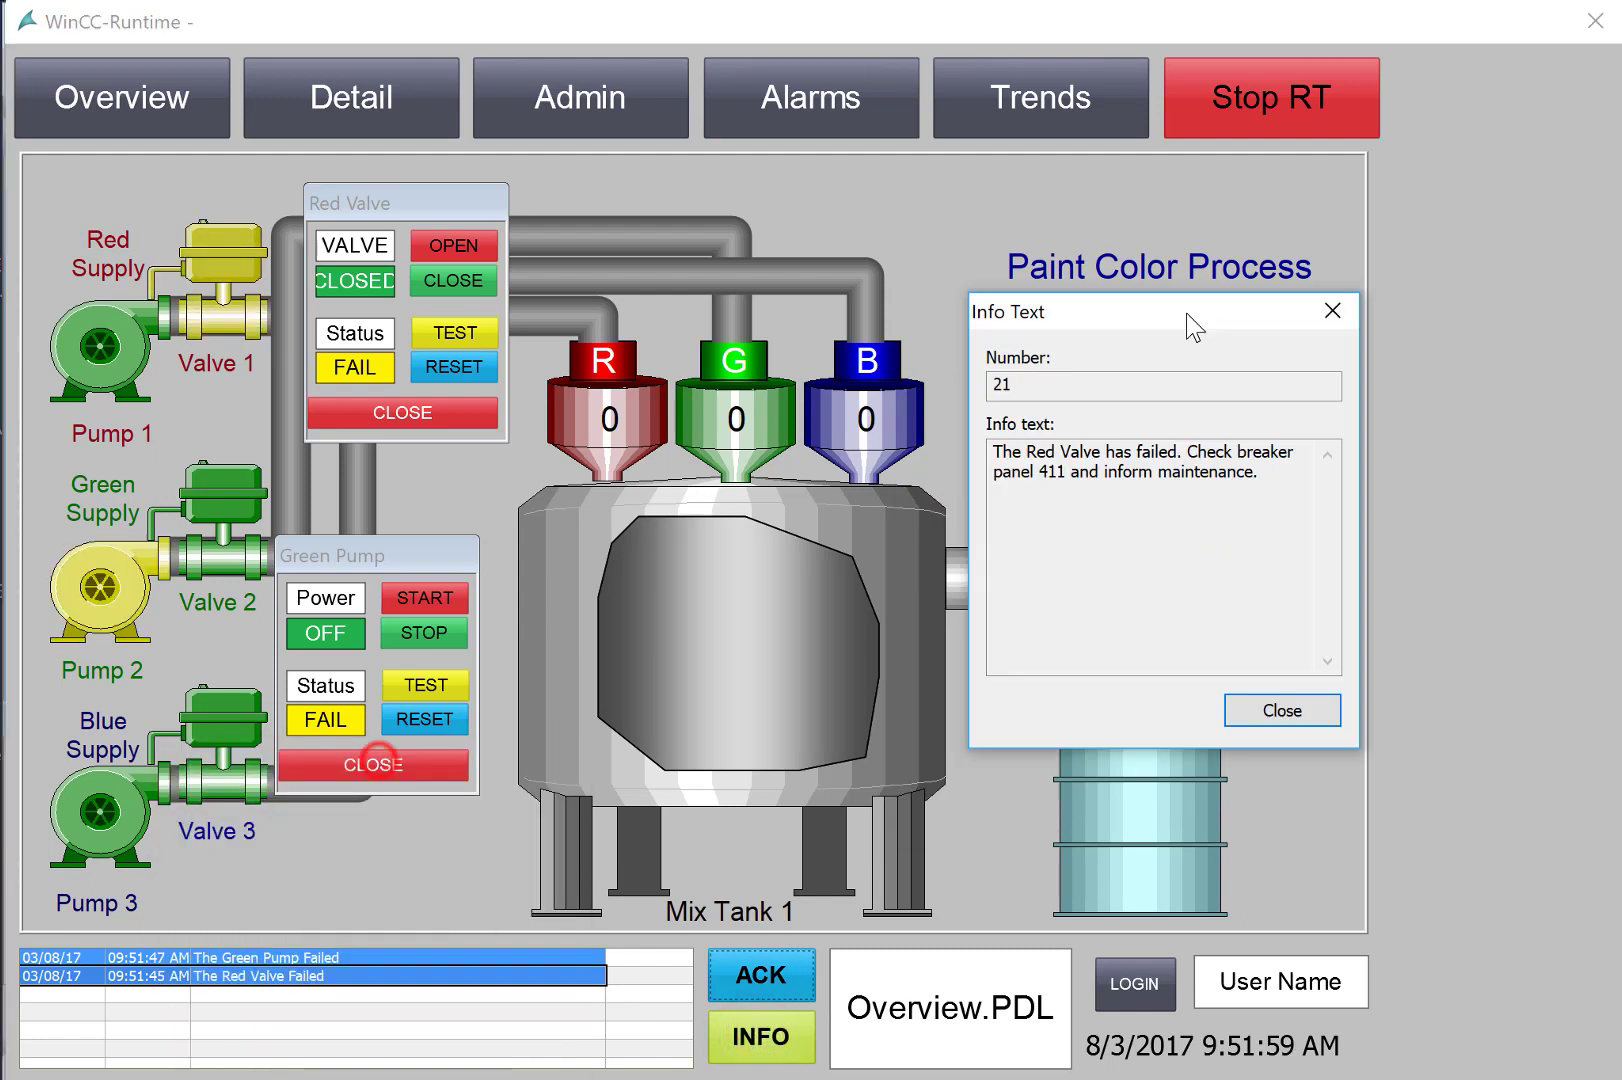
click(1264, 712)
click(1595, 21)
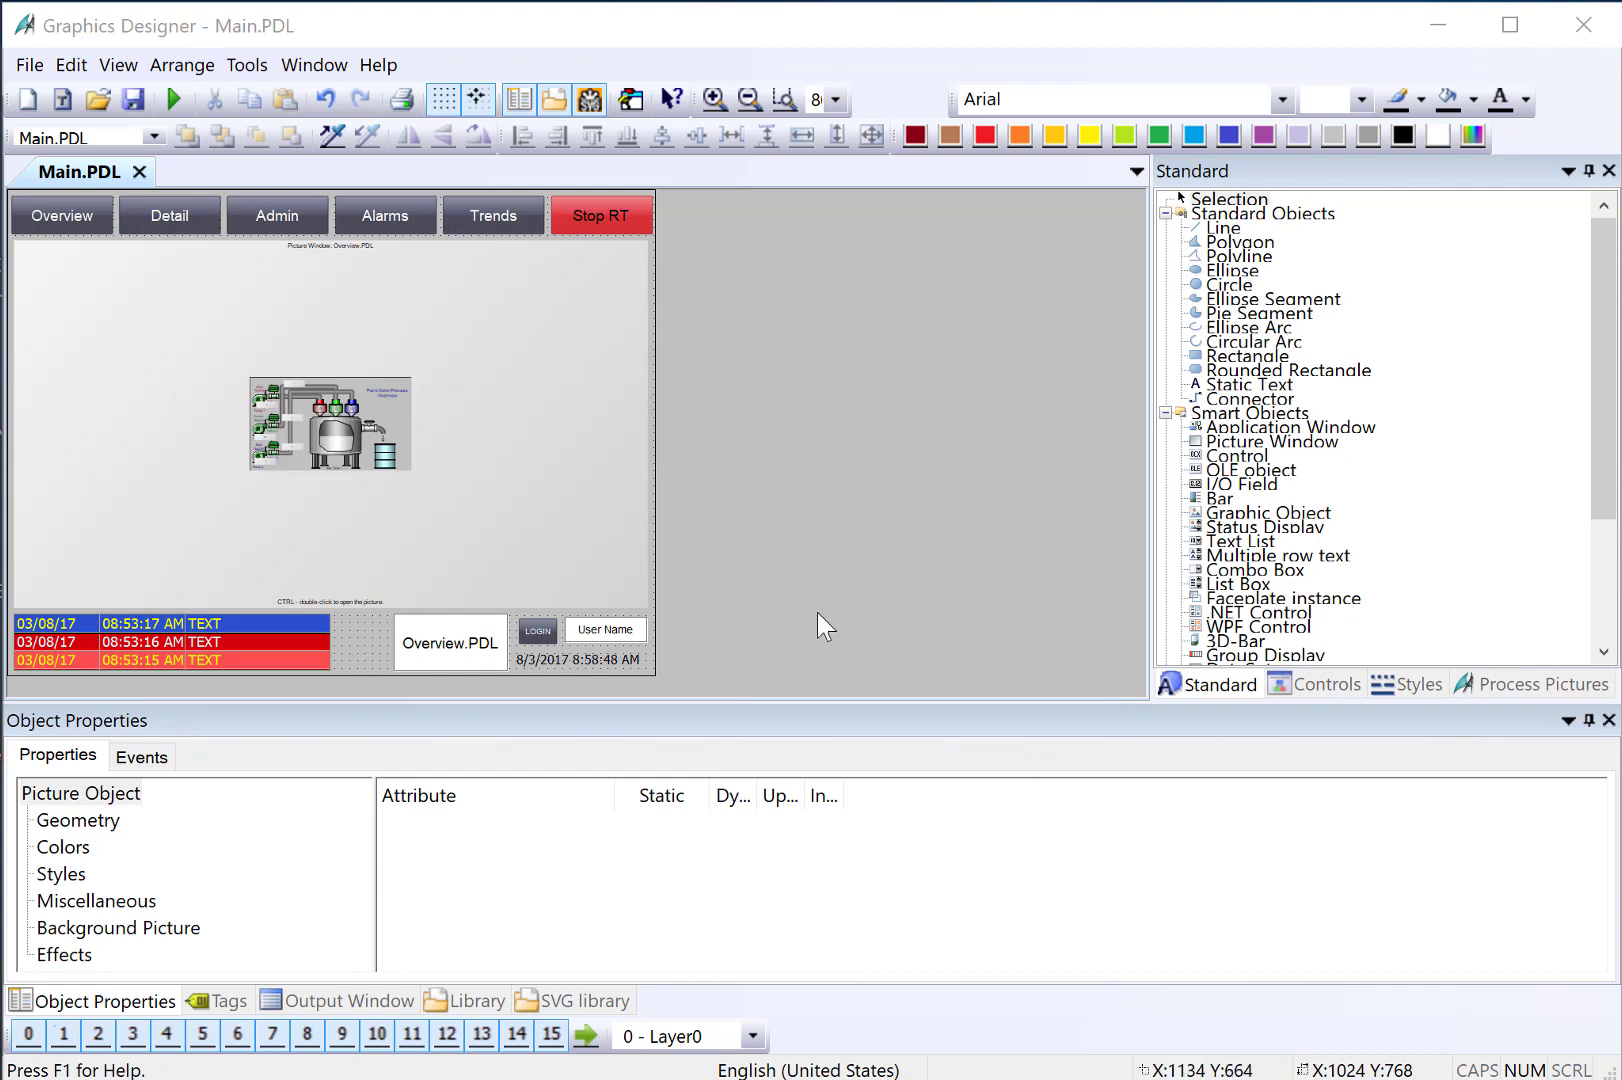
Draw a button left of the Overview.PDL field and label it ACK.
drag(1228, 527, 387, 643)
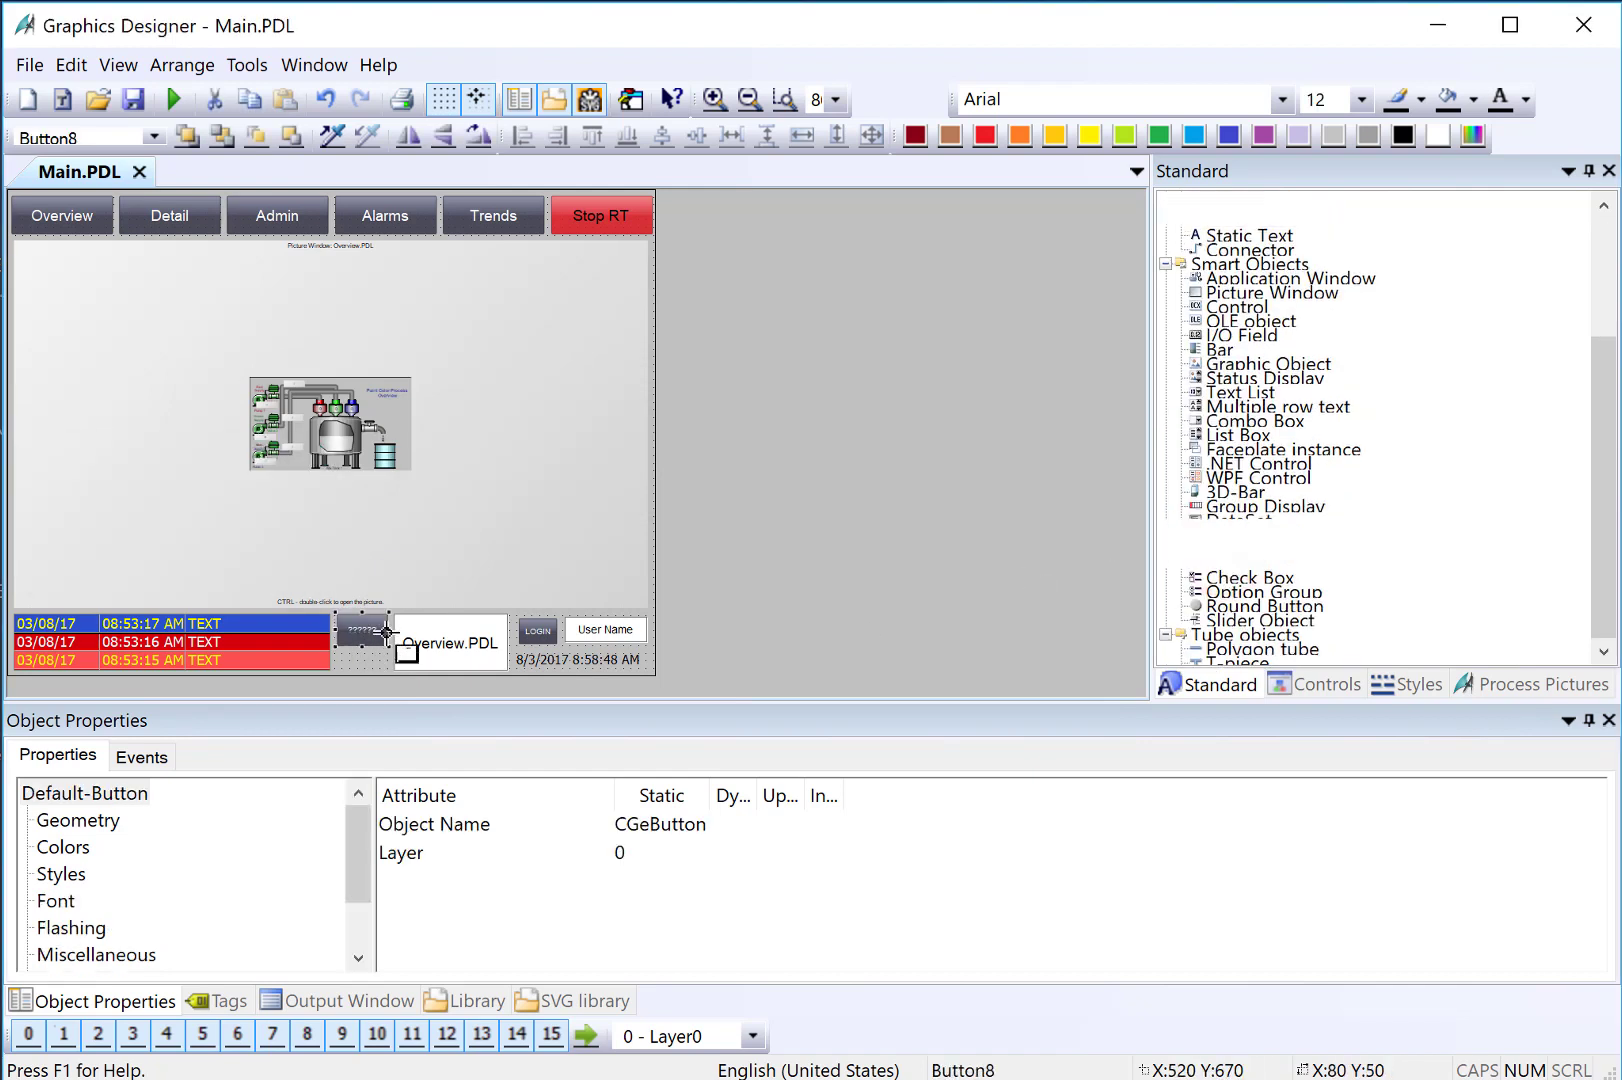
text(ACK)
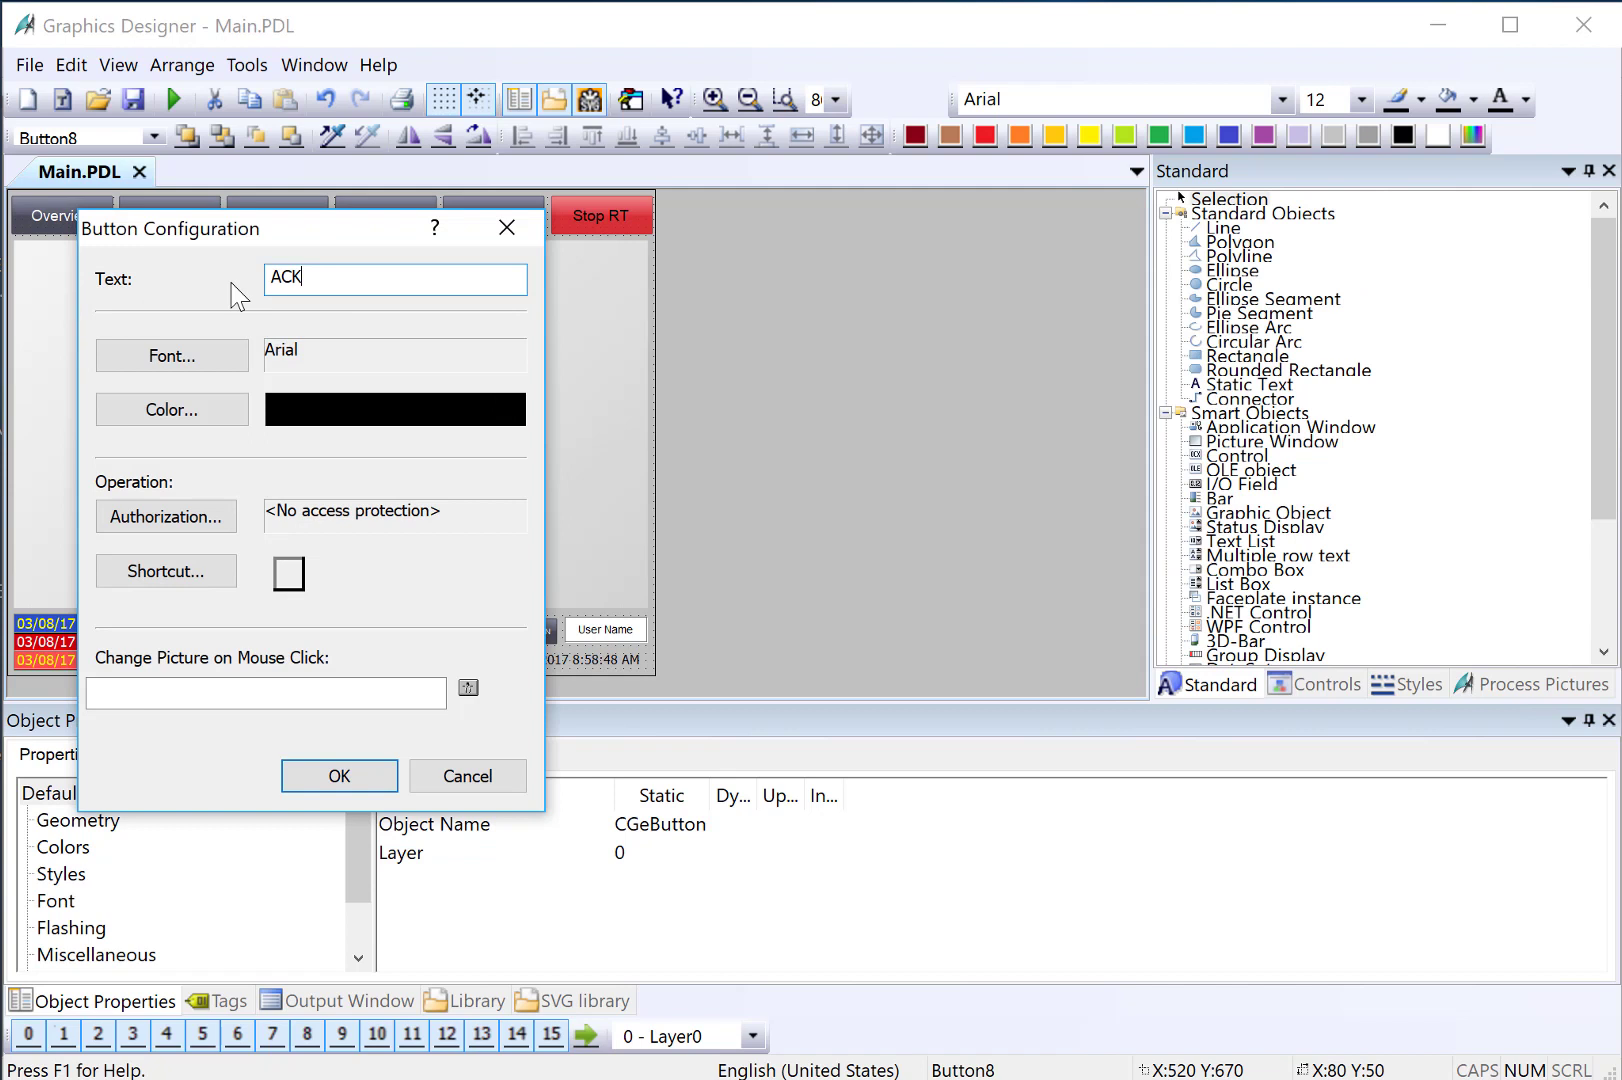
click(305, 772)
Duplicate the ACK button, place the copy just below it, and relabel it INFO.
right_click(360, 625)
click(393, 686)
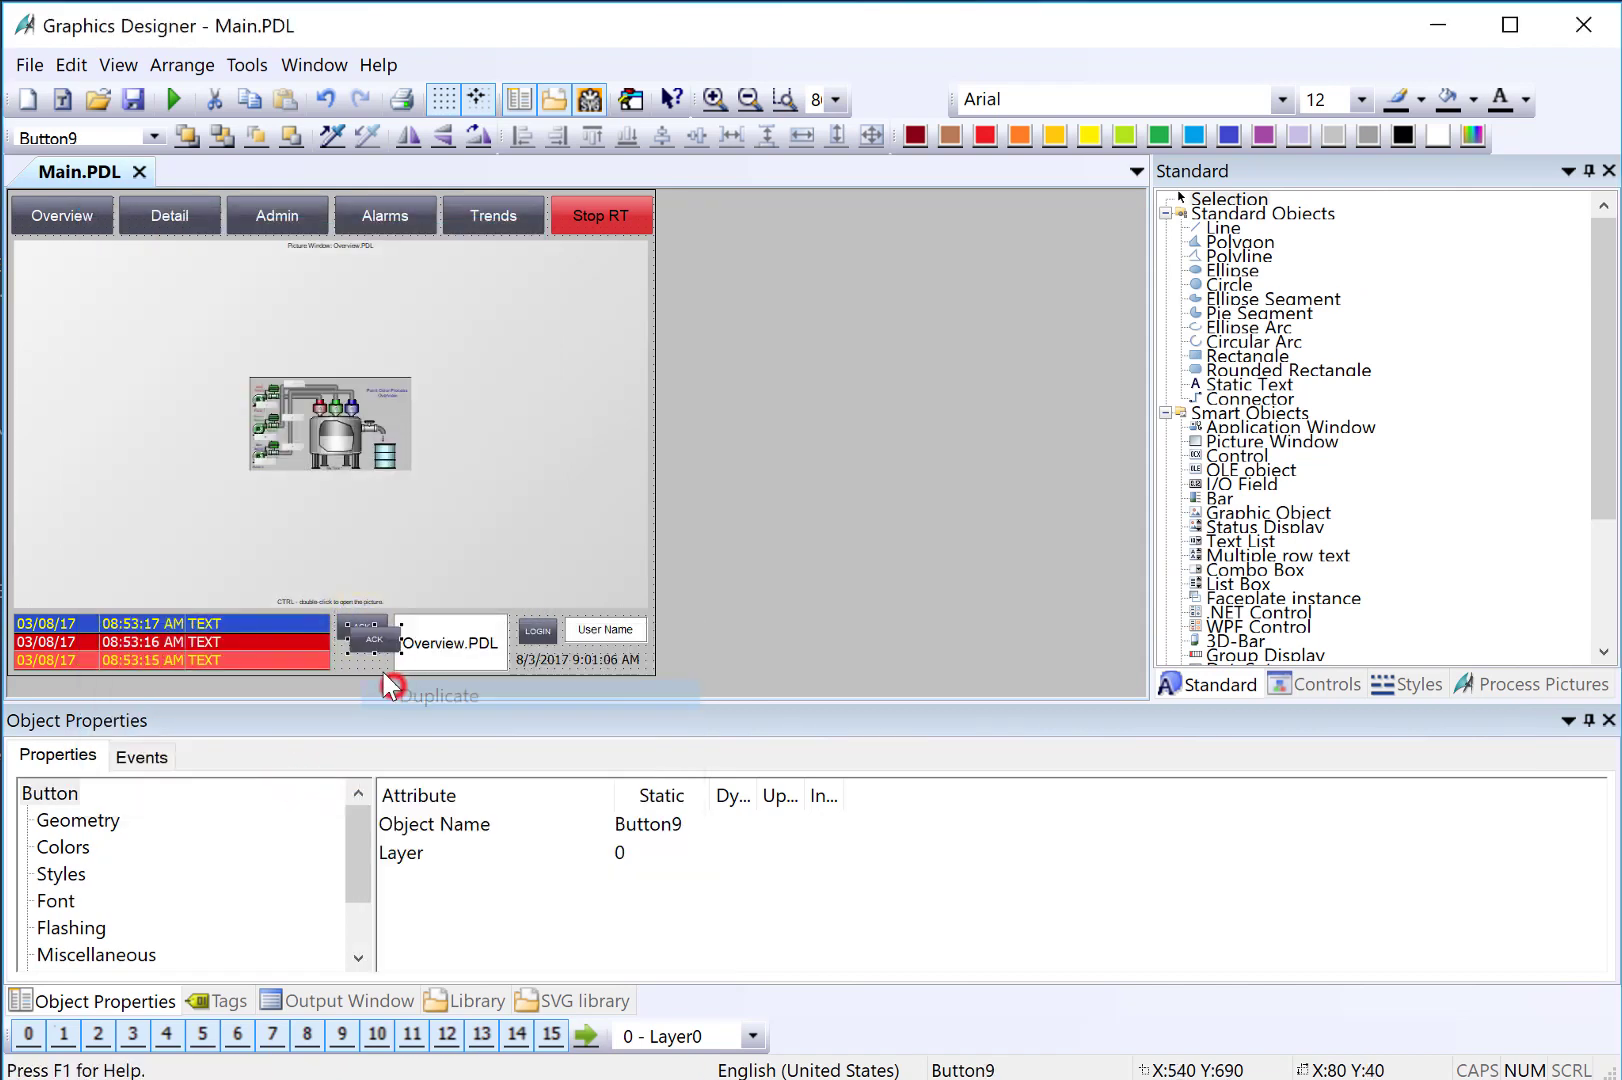
drag(372, 639, 352, 651)
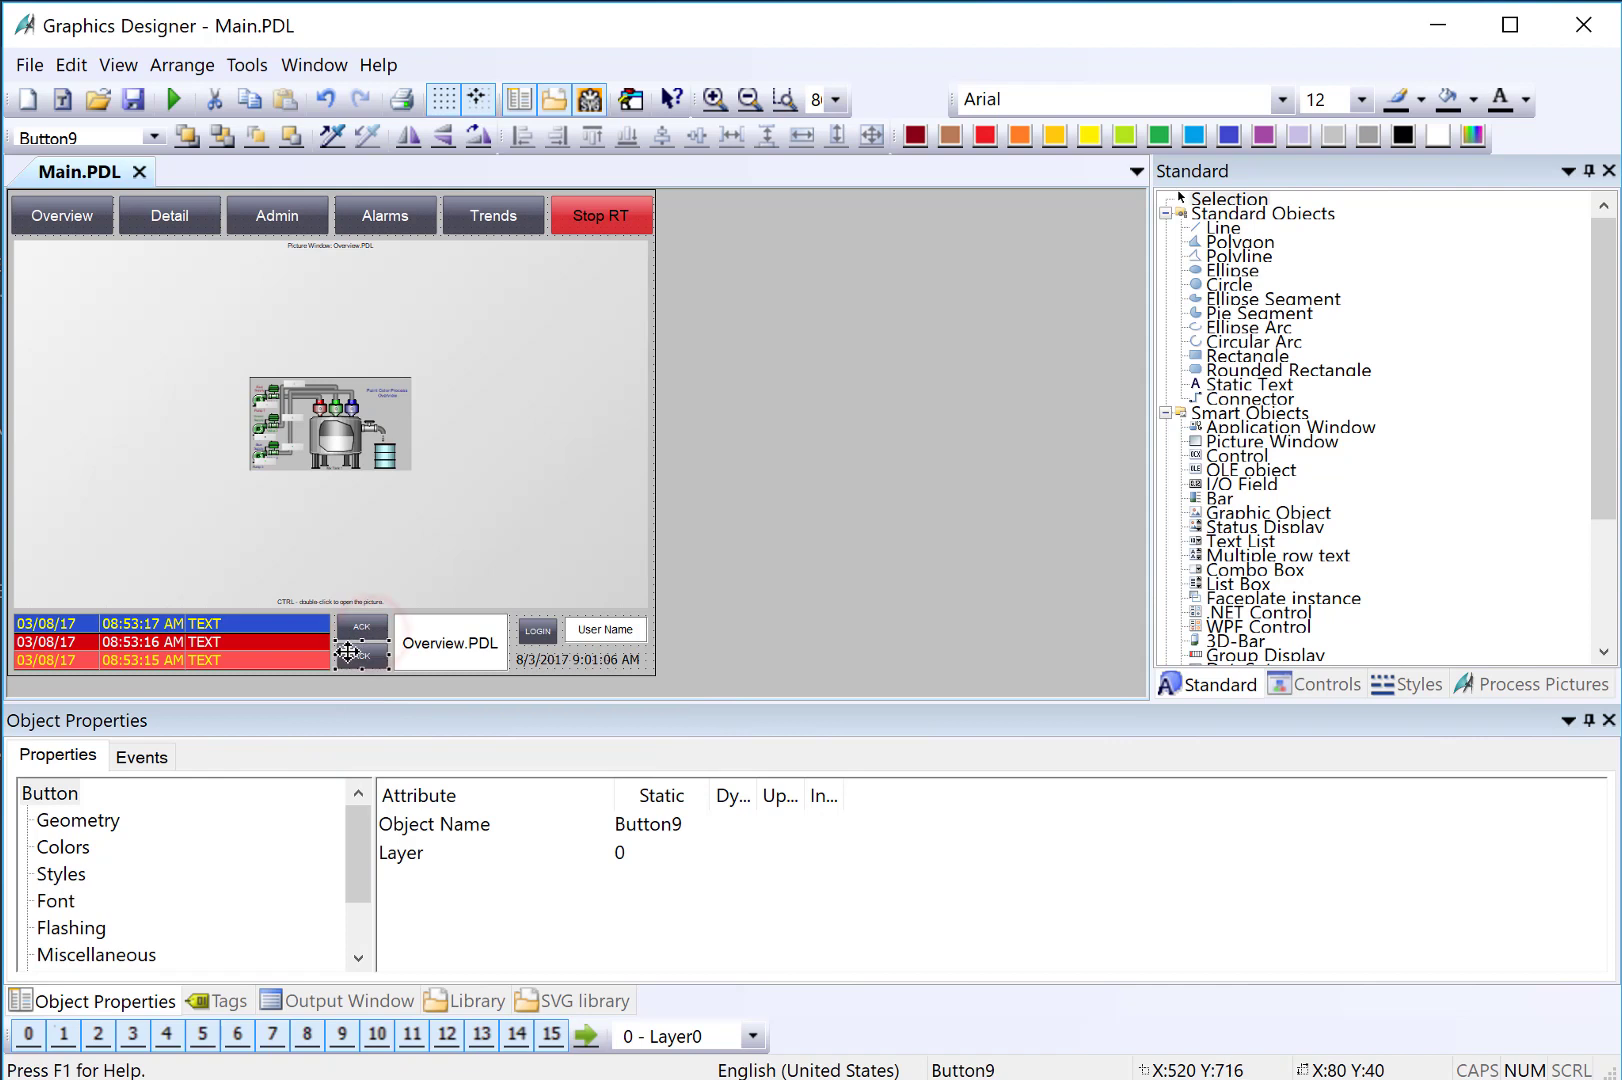
right_click(352, 651)
click(462, 943)
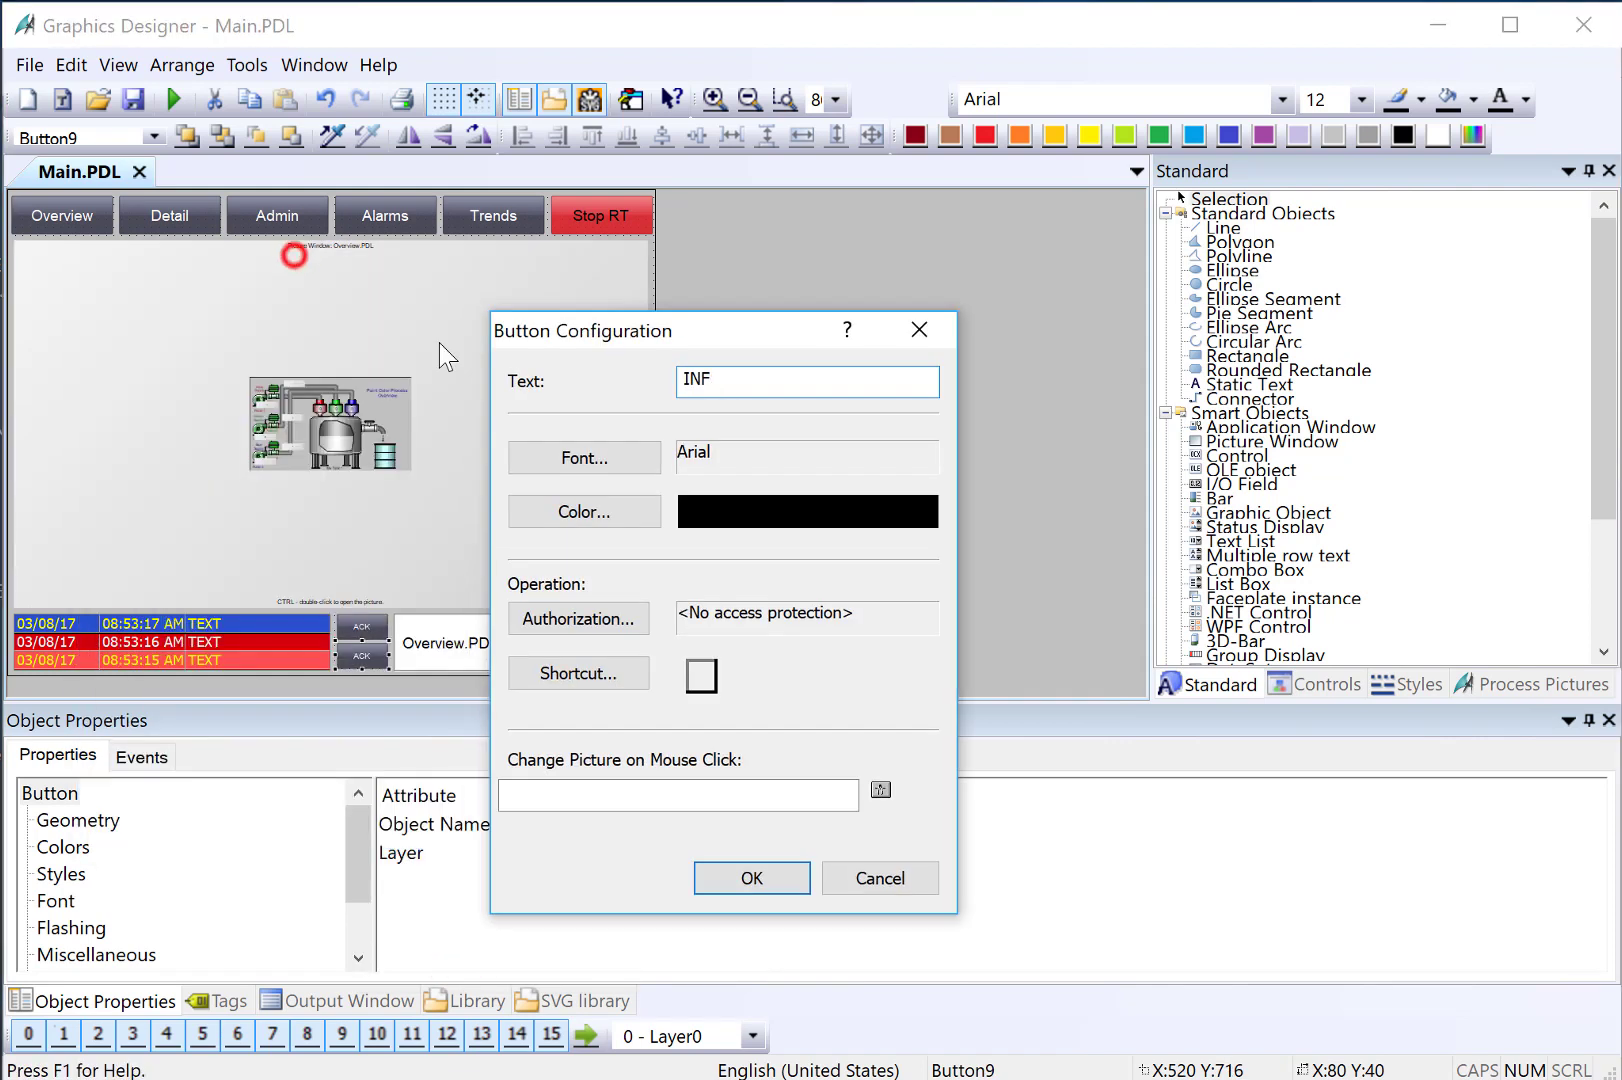
text(O)
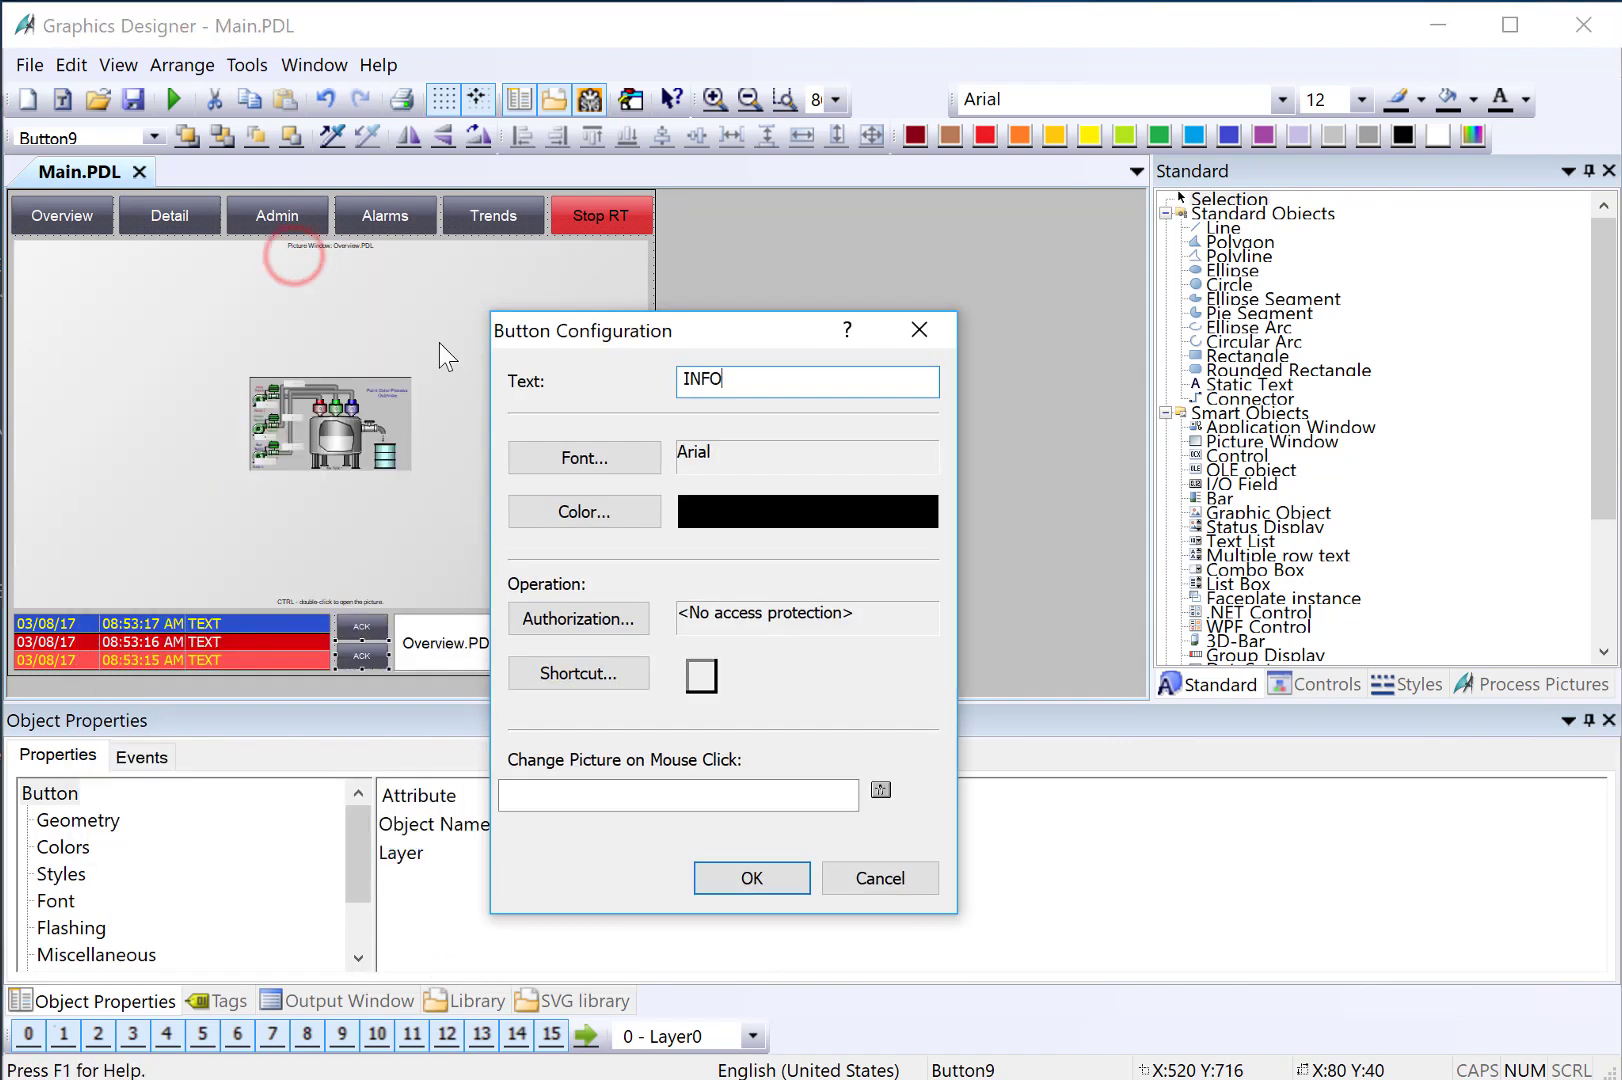
click(737, 879)
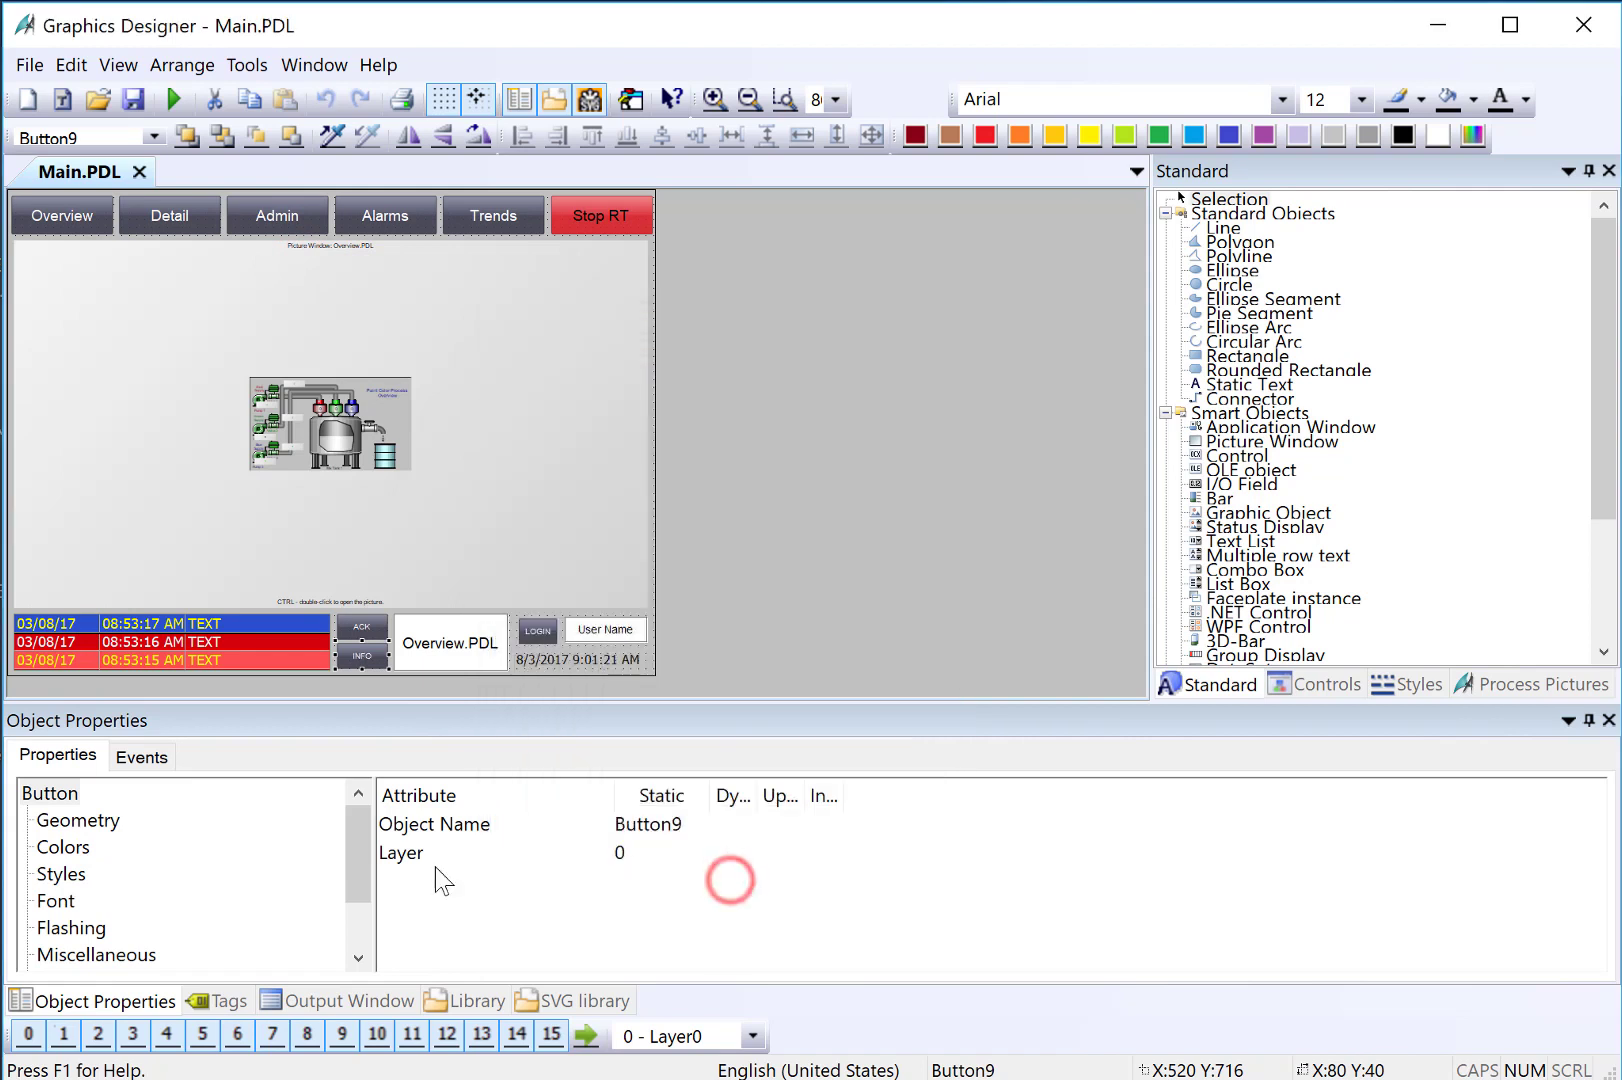
Set Global Color Scheme to No for both the ACK and INFO buttons.
shift+click(355, 626)
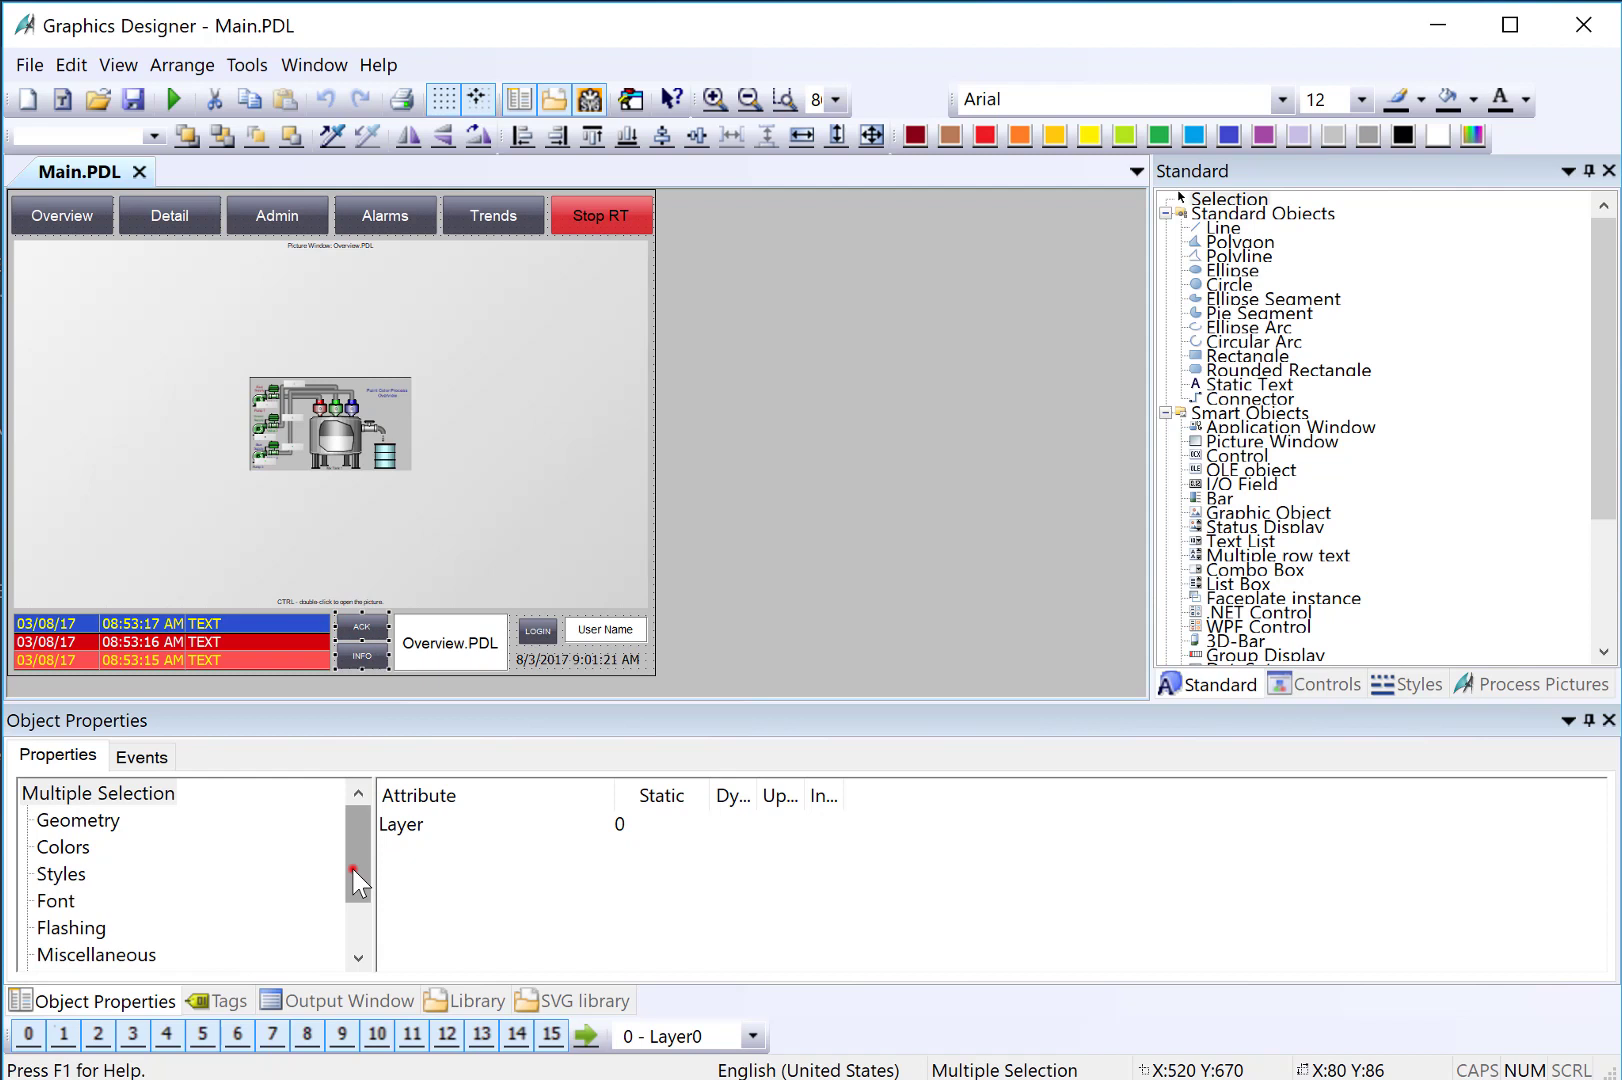
drag(352, 868, 352, 910)
click(64, 954)
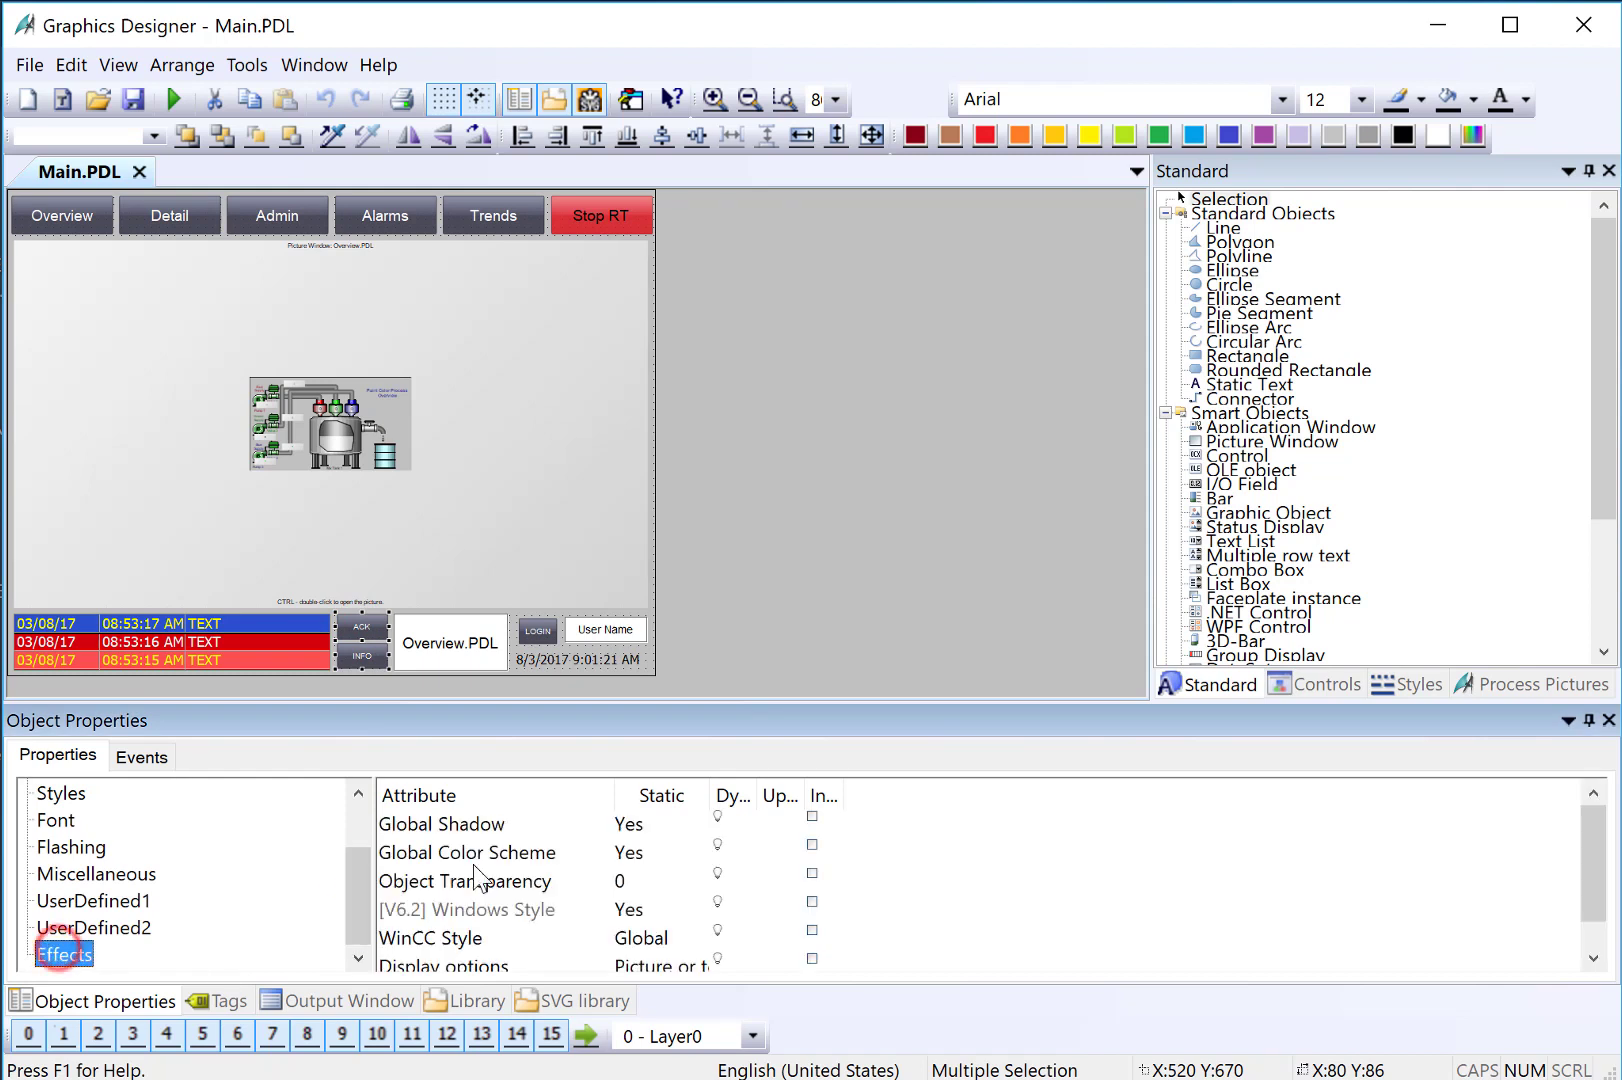
double_click(434, 852)
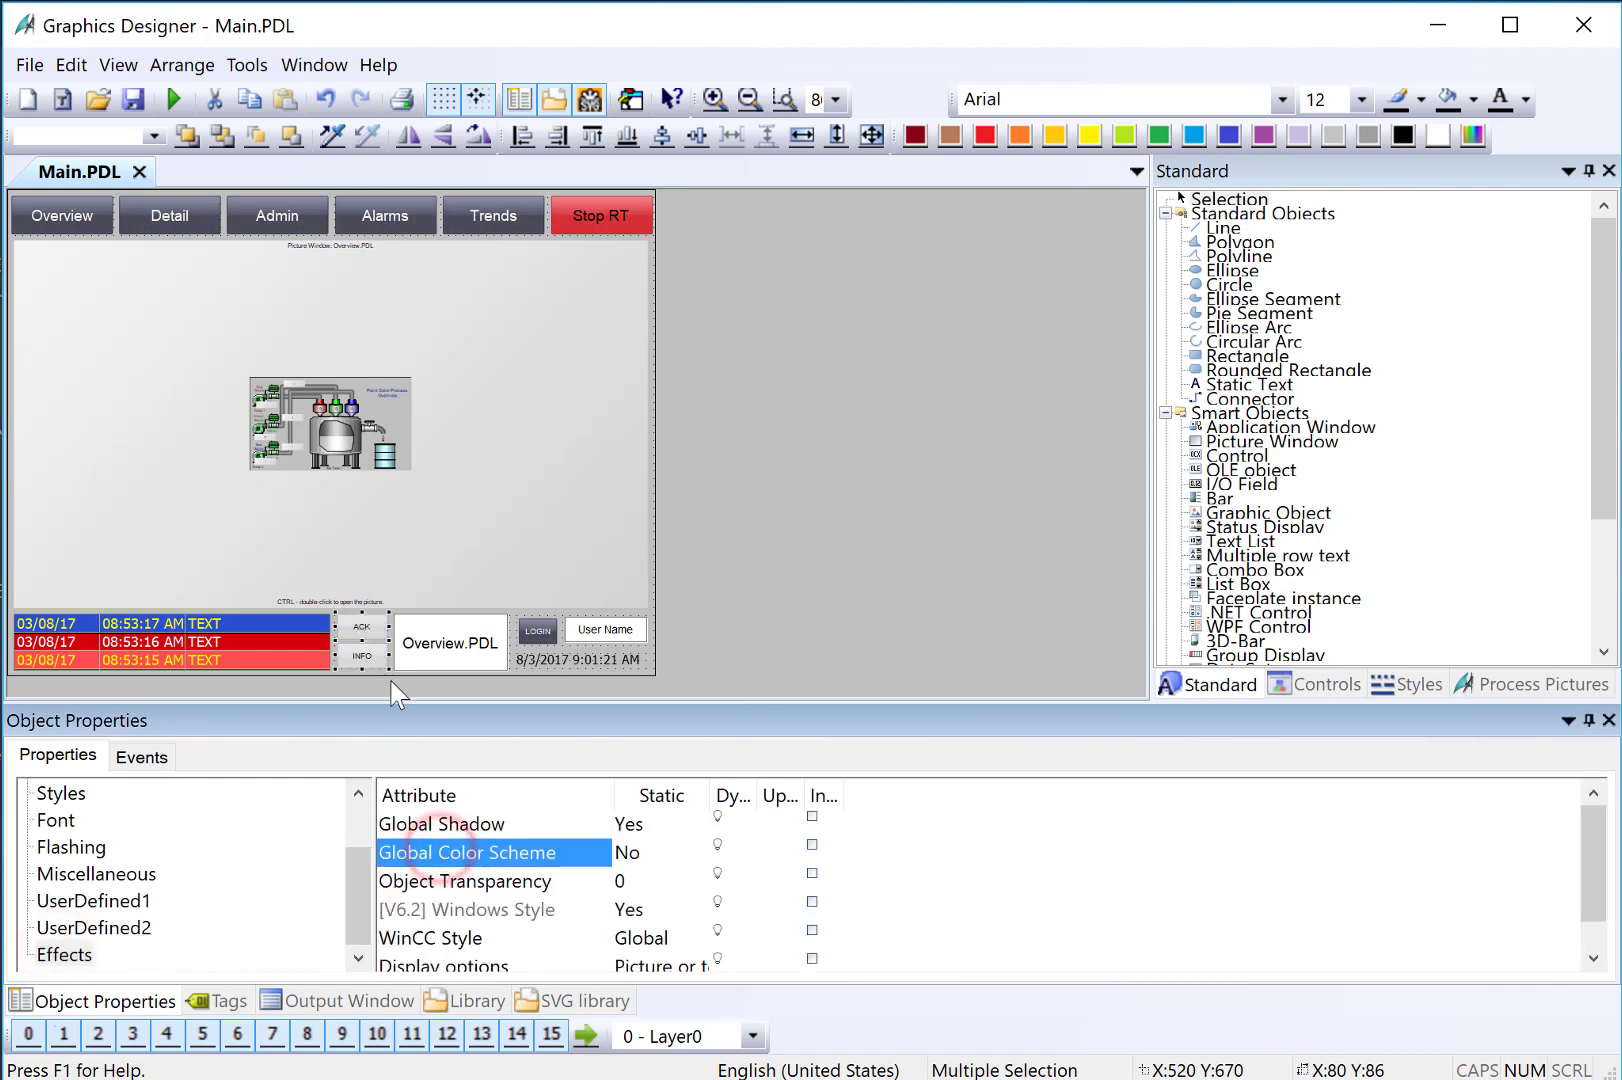
click(430, 644)
Fill the ACK button turquoise and the INFO button yellow-green.
click(362, 626)
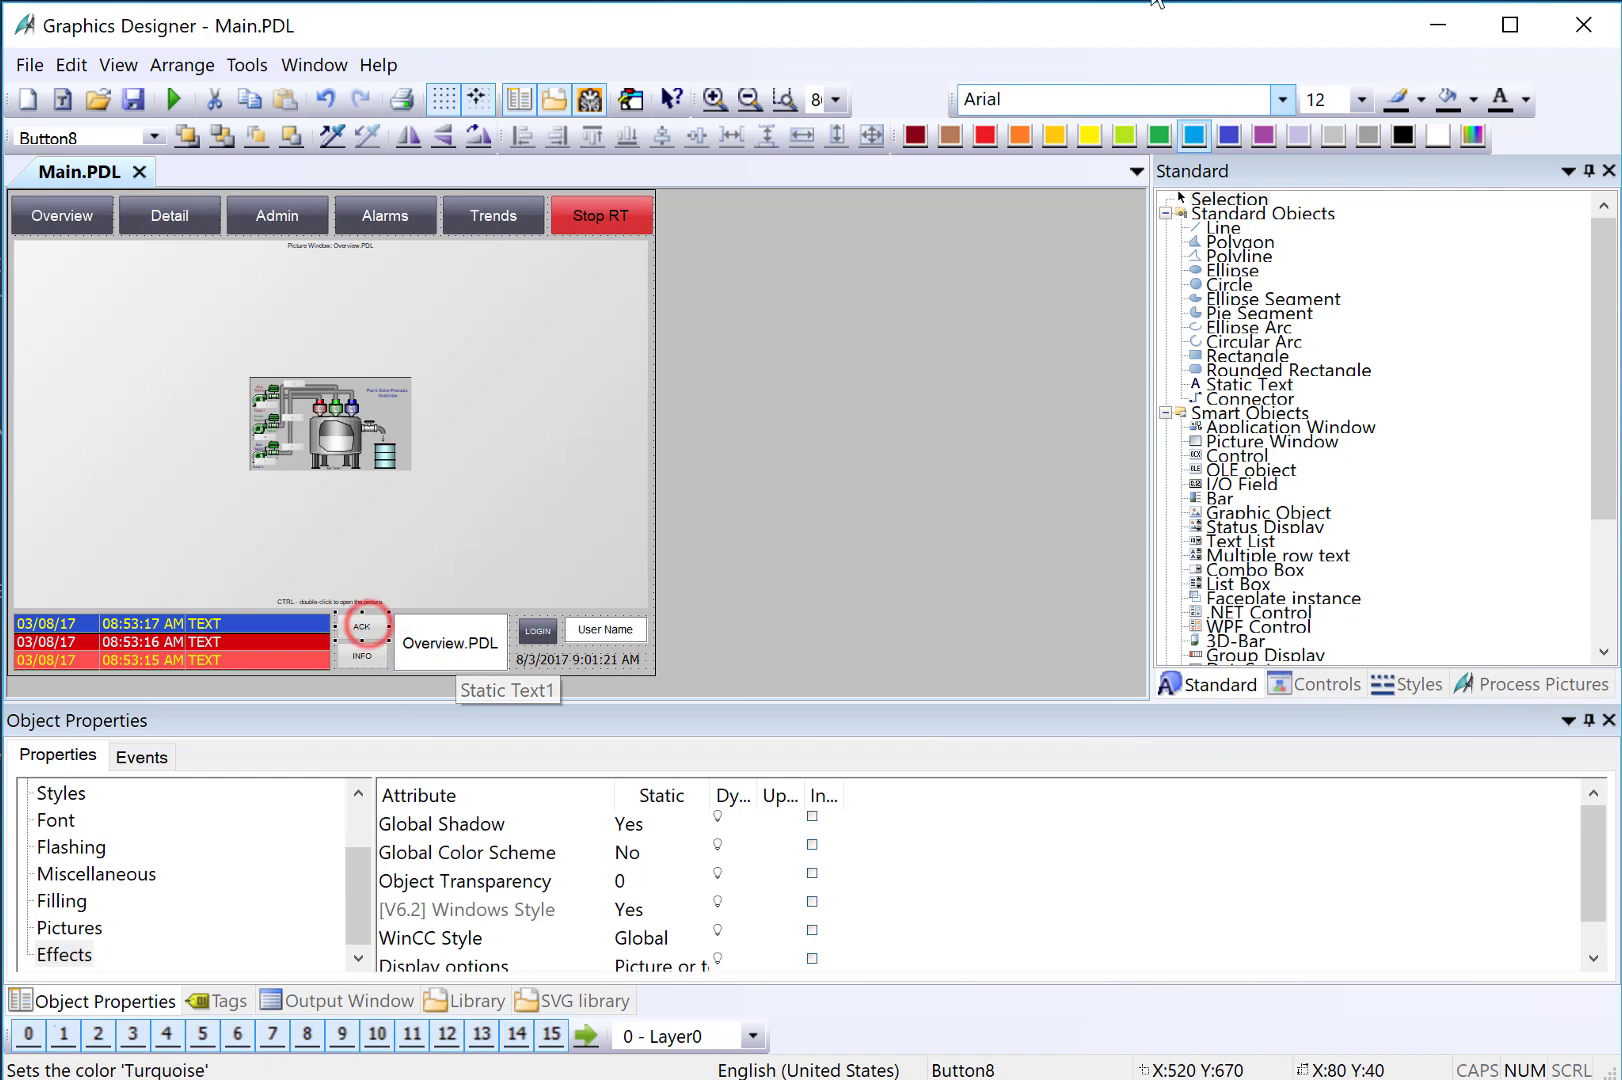
click(1194, 135)
click(376, 658)
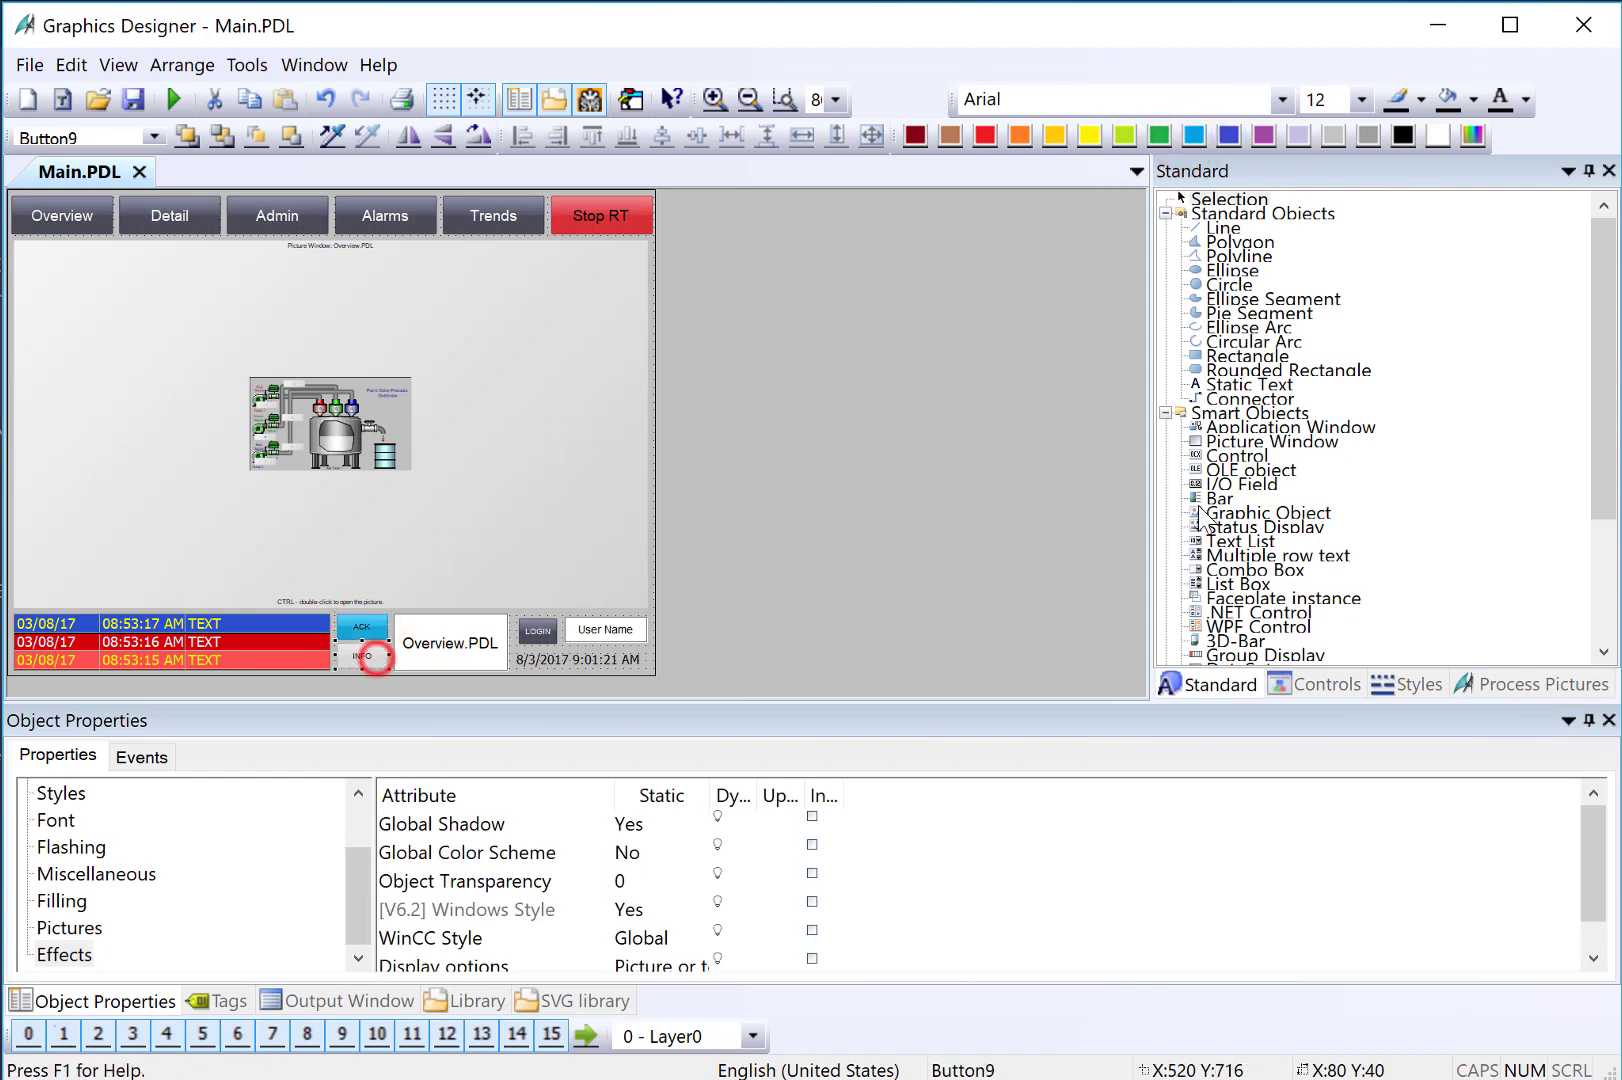
click(1125, 136)
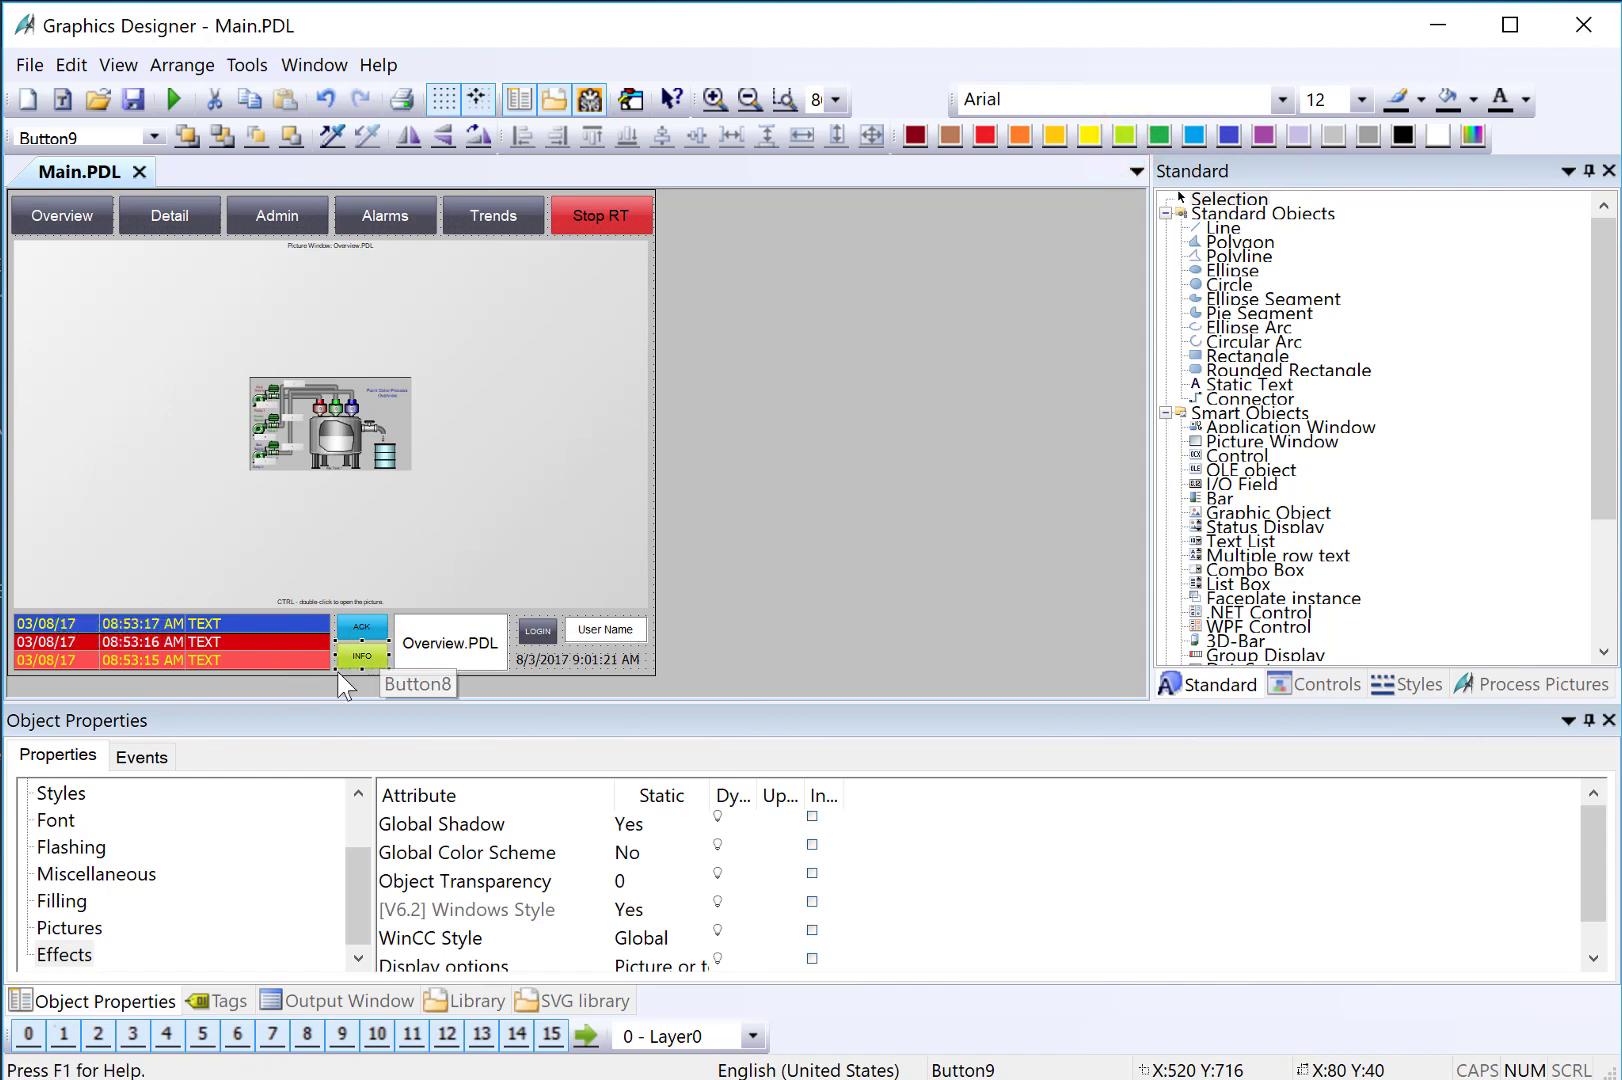
Give both button labels font size 18 and bold.
shift+click(361, 627)
click(55, 820)
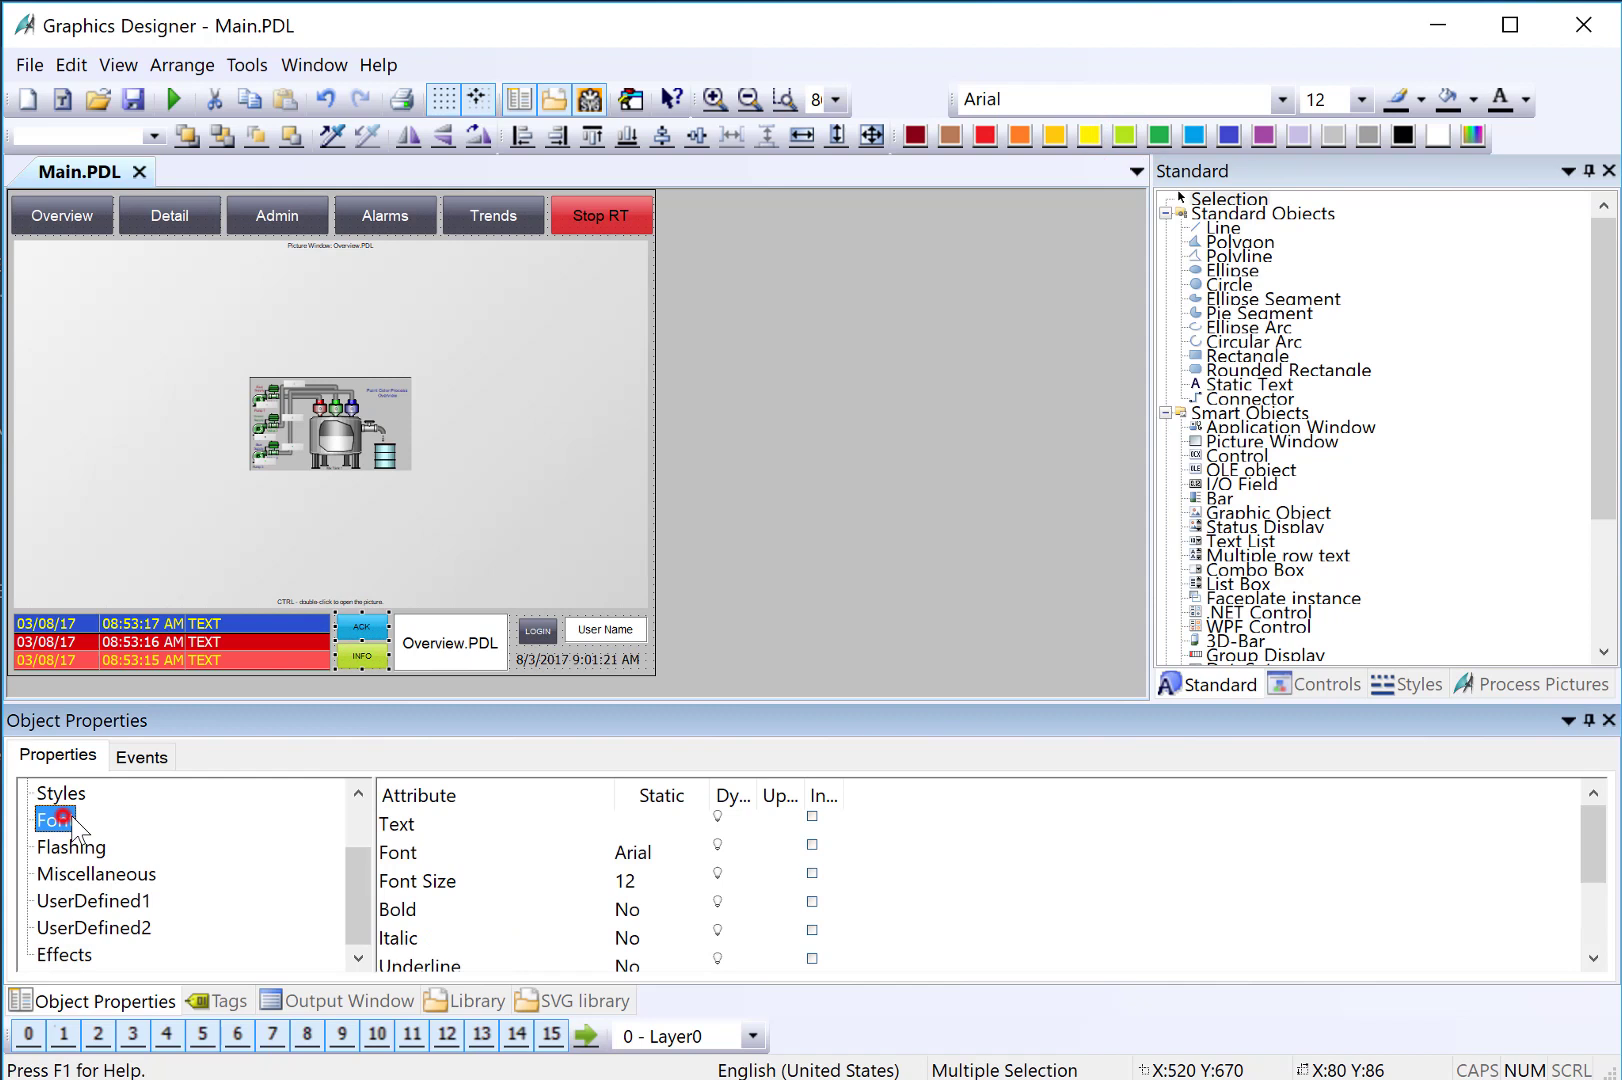
double_click(435, 880)
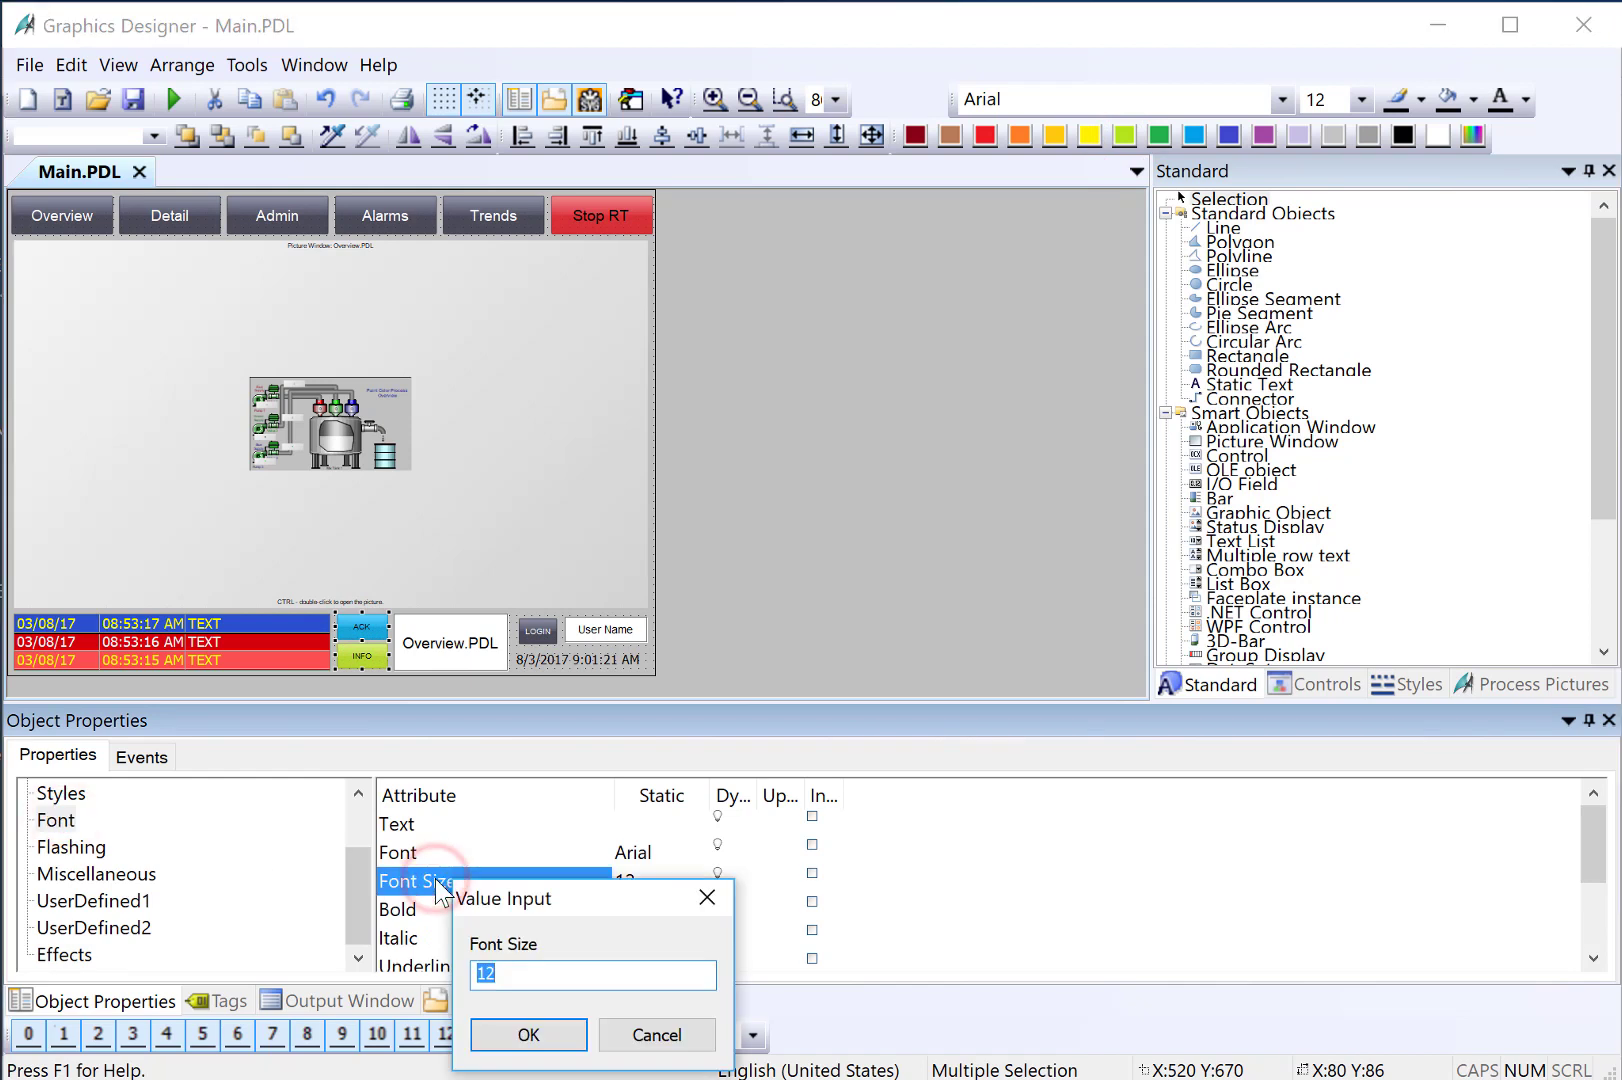
text(18)
key(Return)
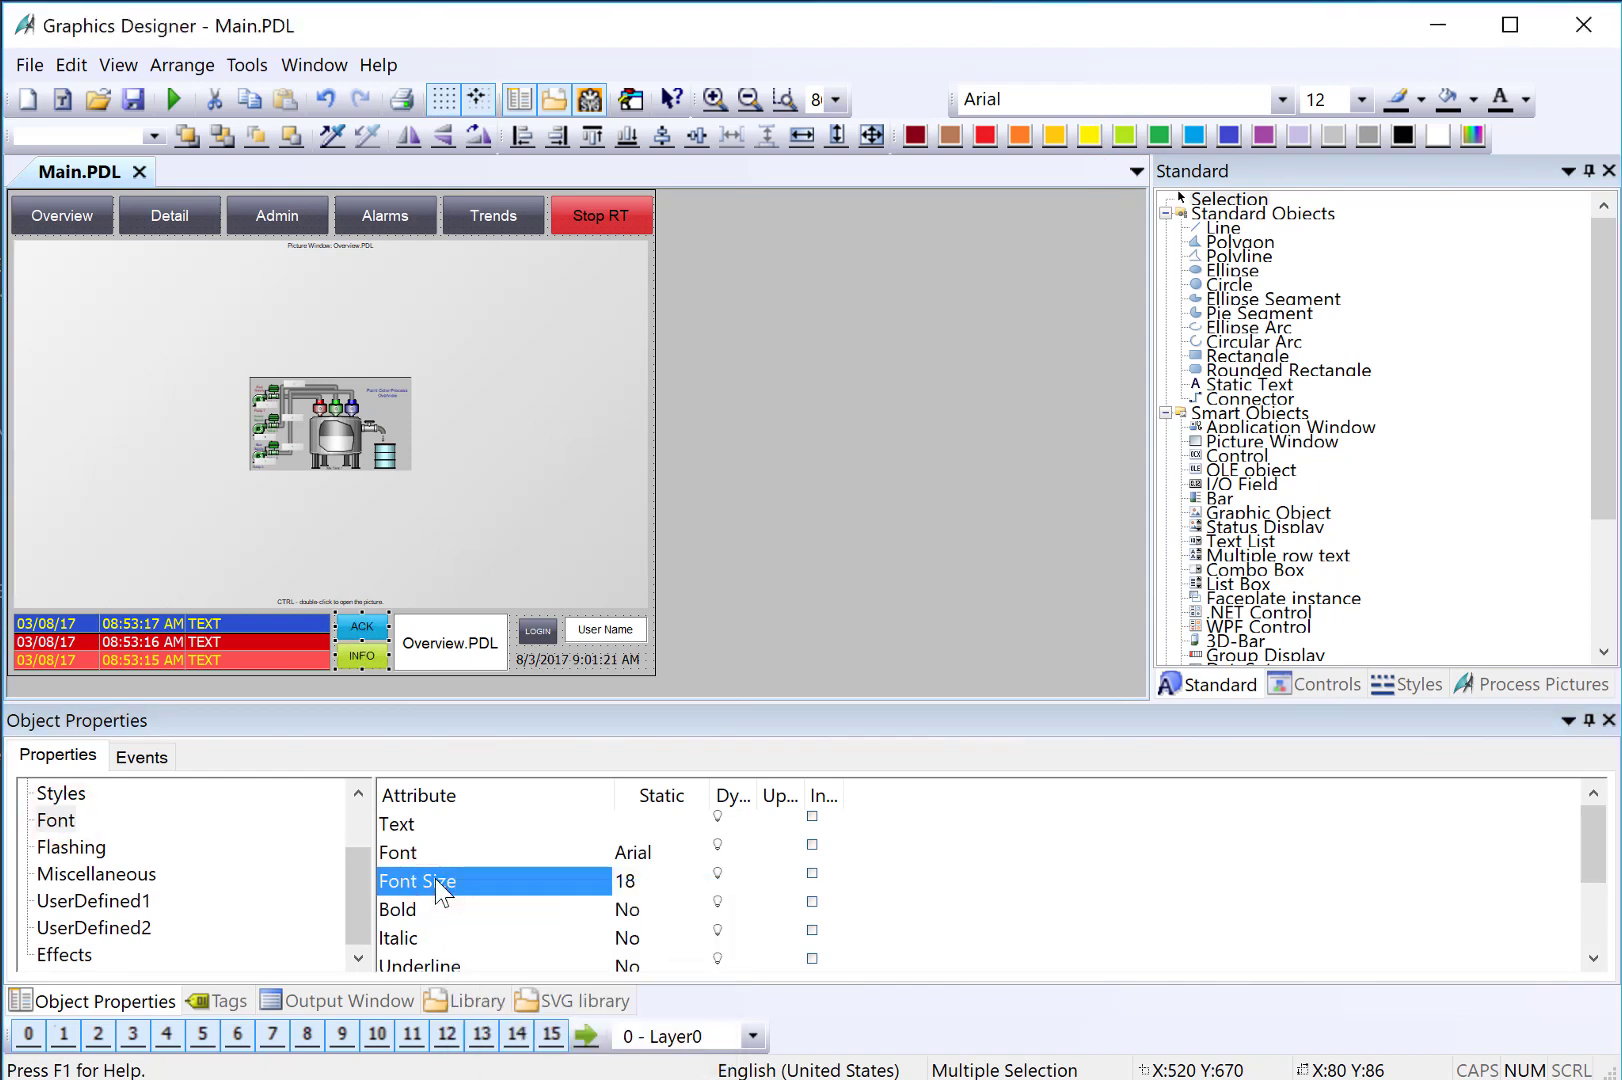
double_click(410, 910)
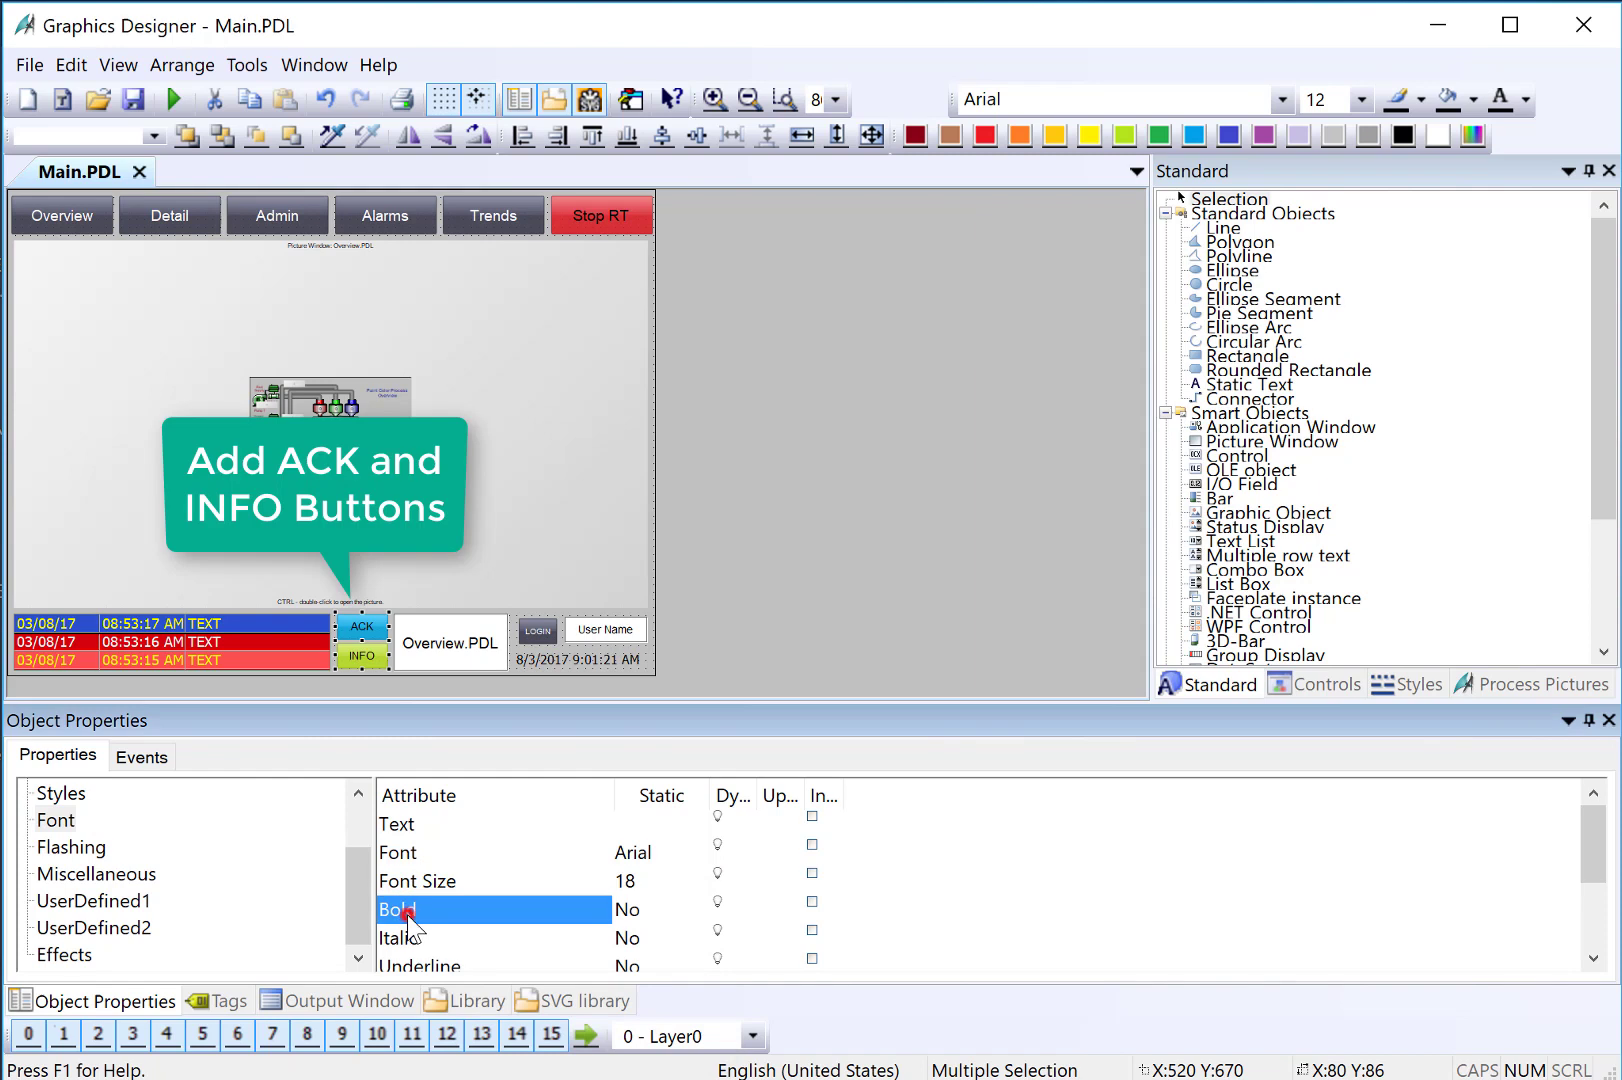
click(221, 552)
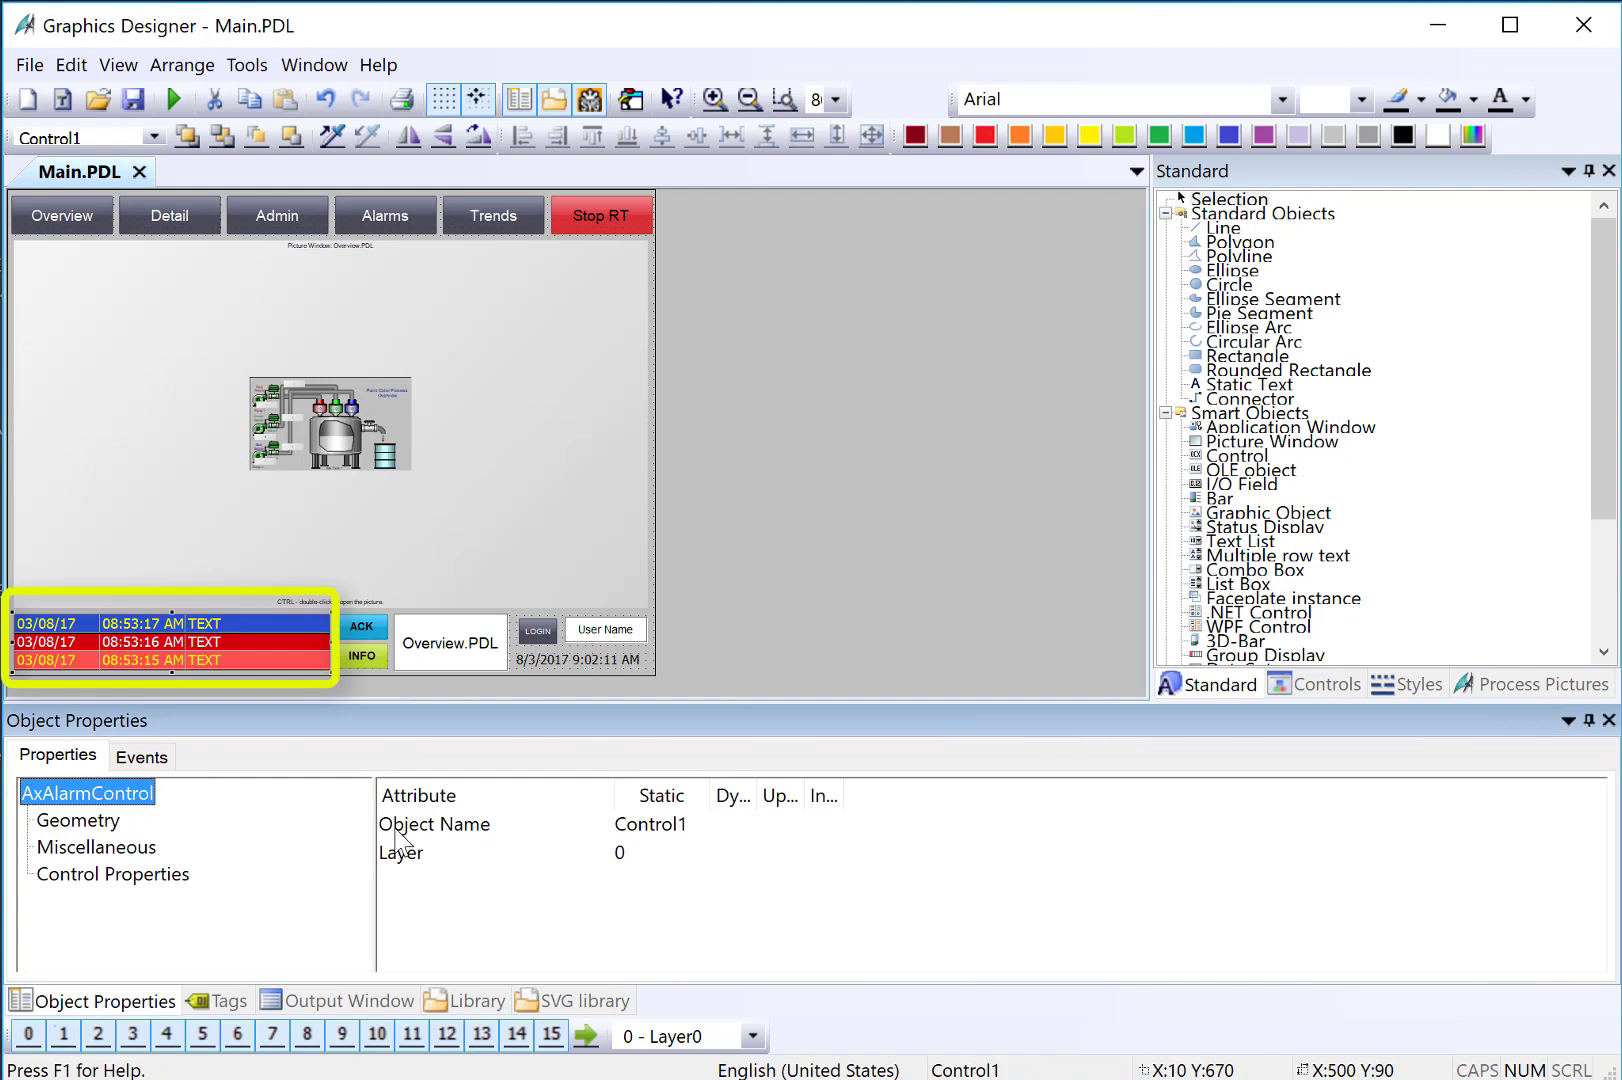
Change the alarm control's Object Name from Control1 to ctrlAlarmBanner.
click(412, 830)
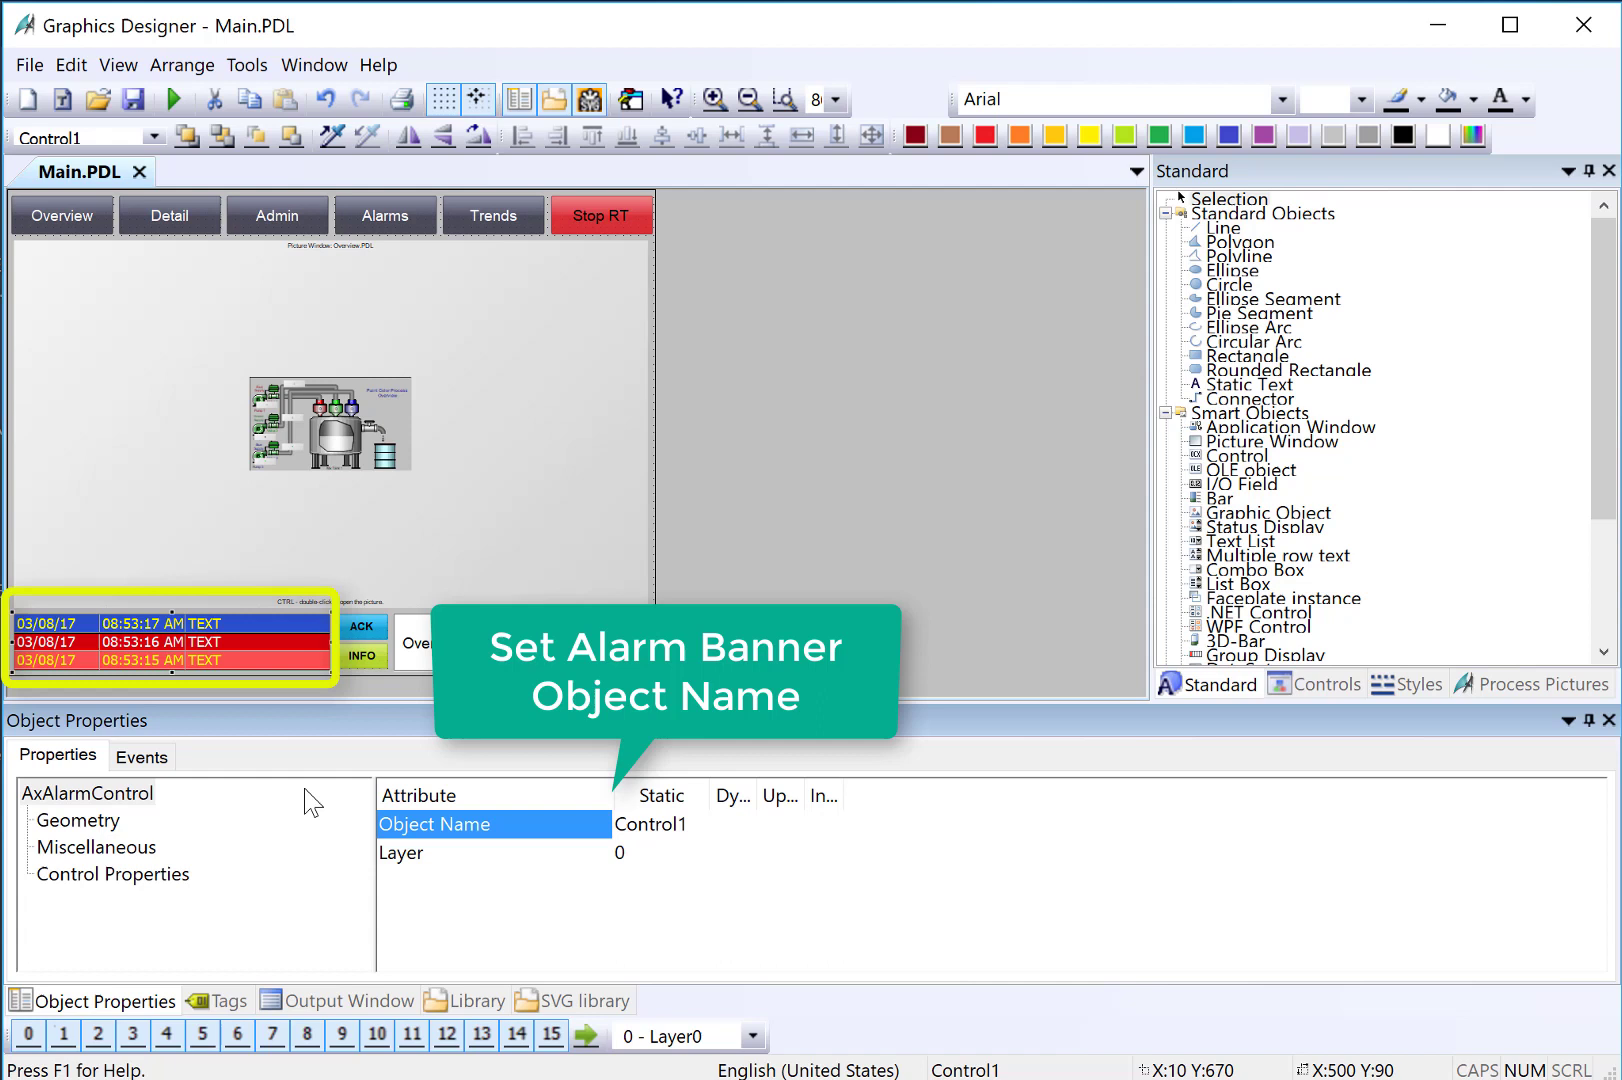
double_click(467, 836)
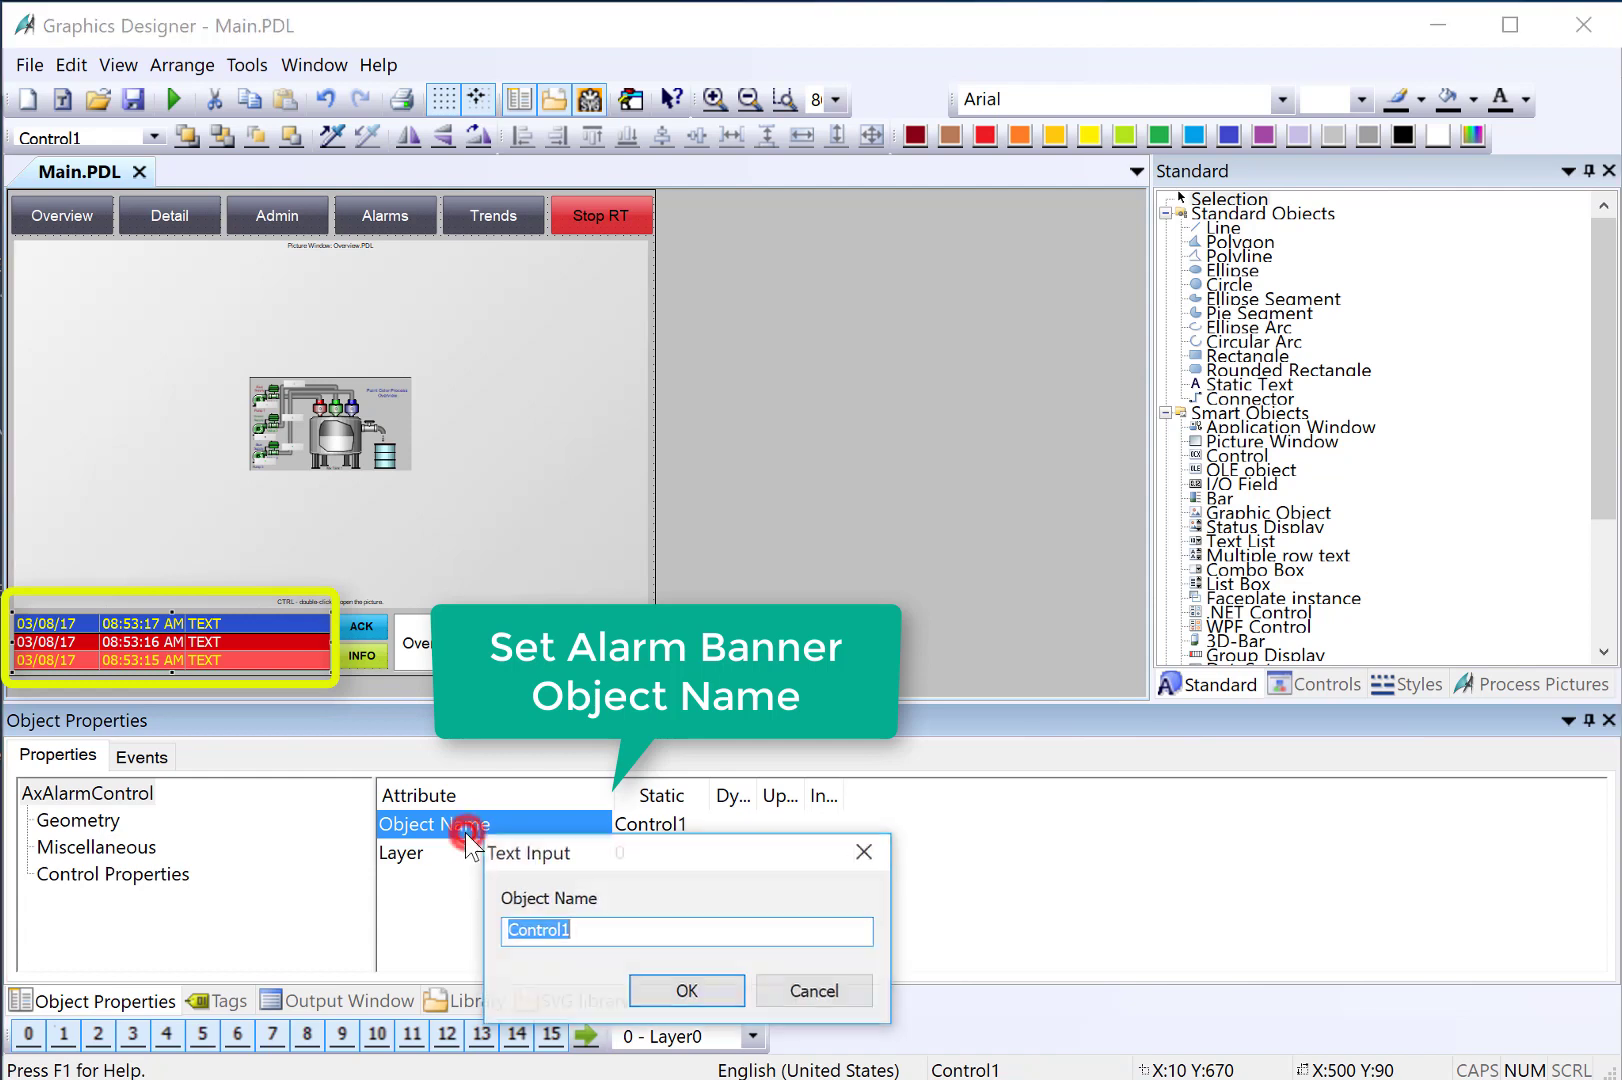
text(ctrlAlarmBanner)
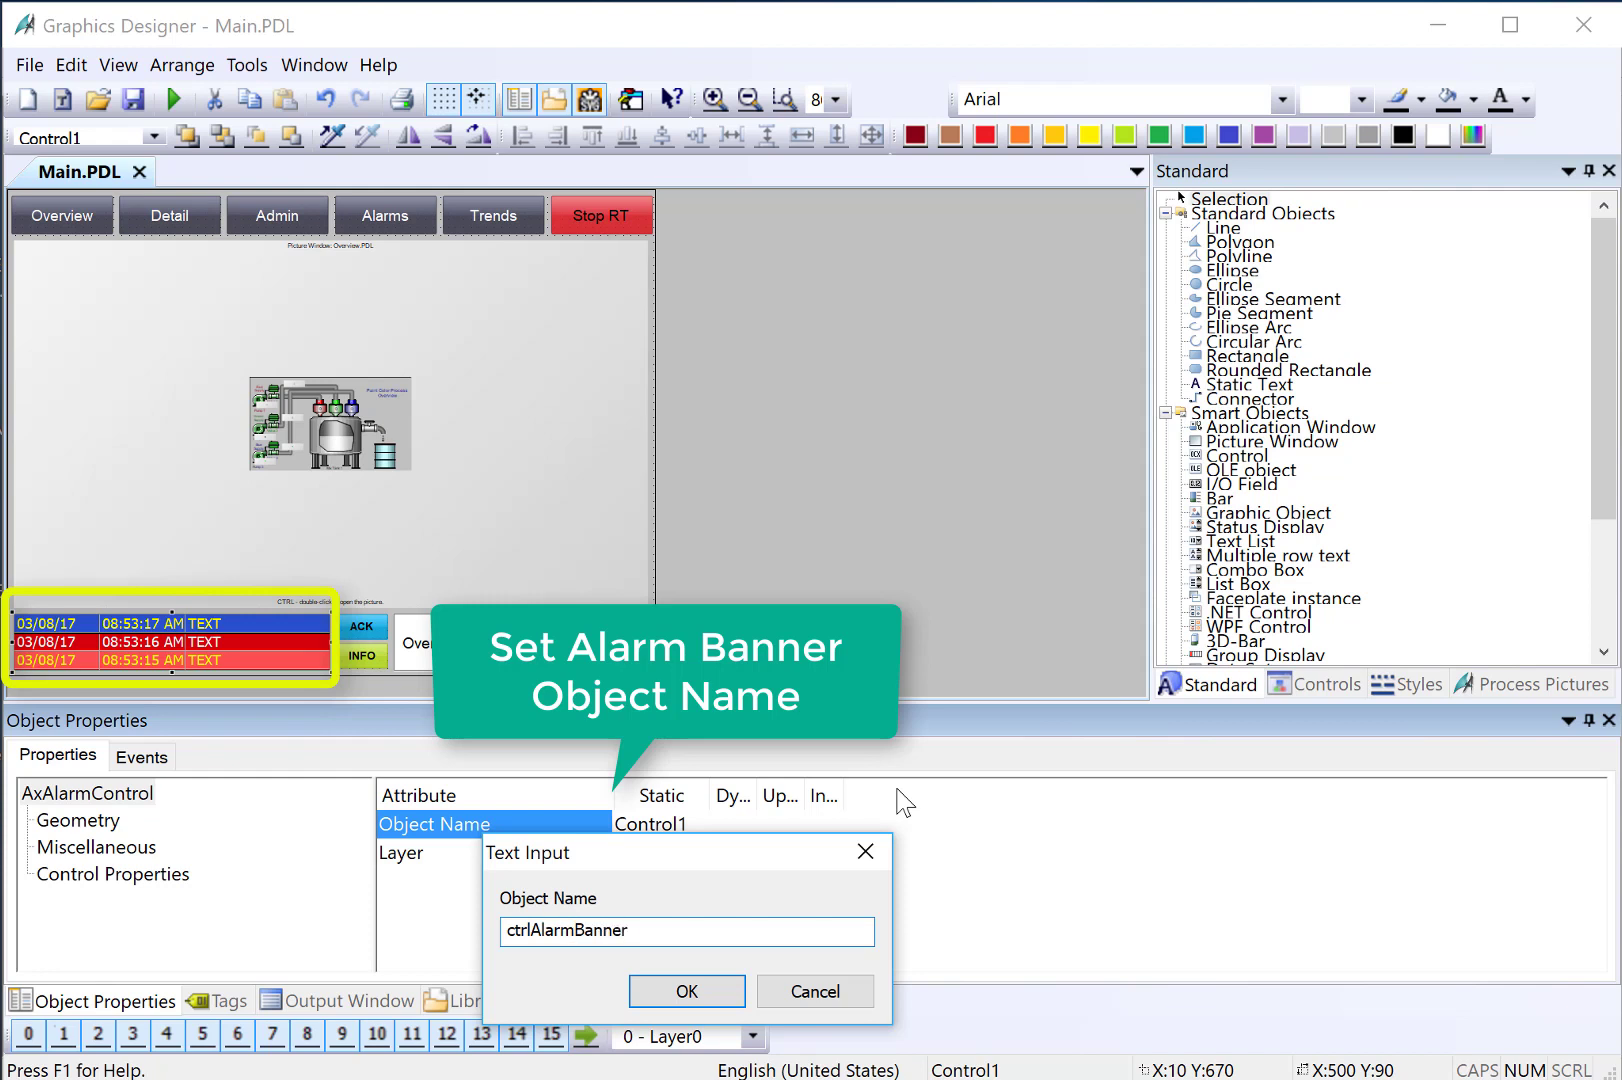
click(655, 993)
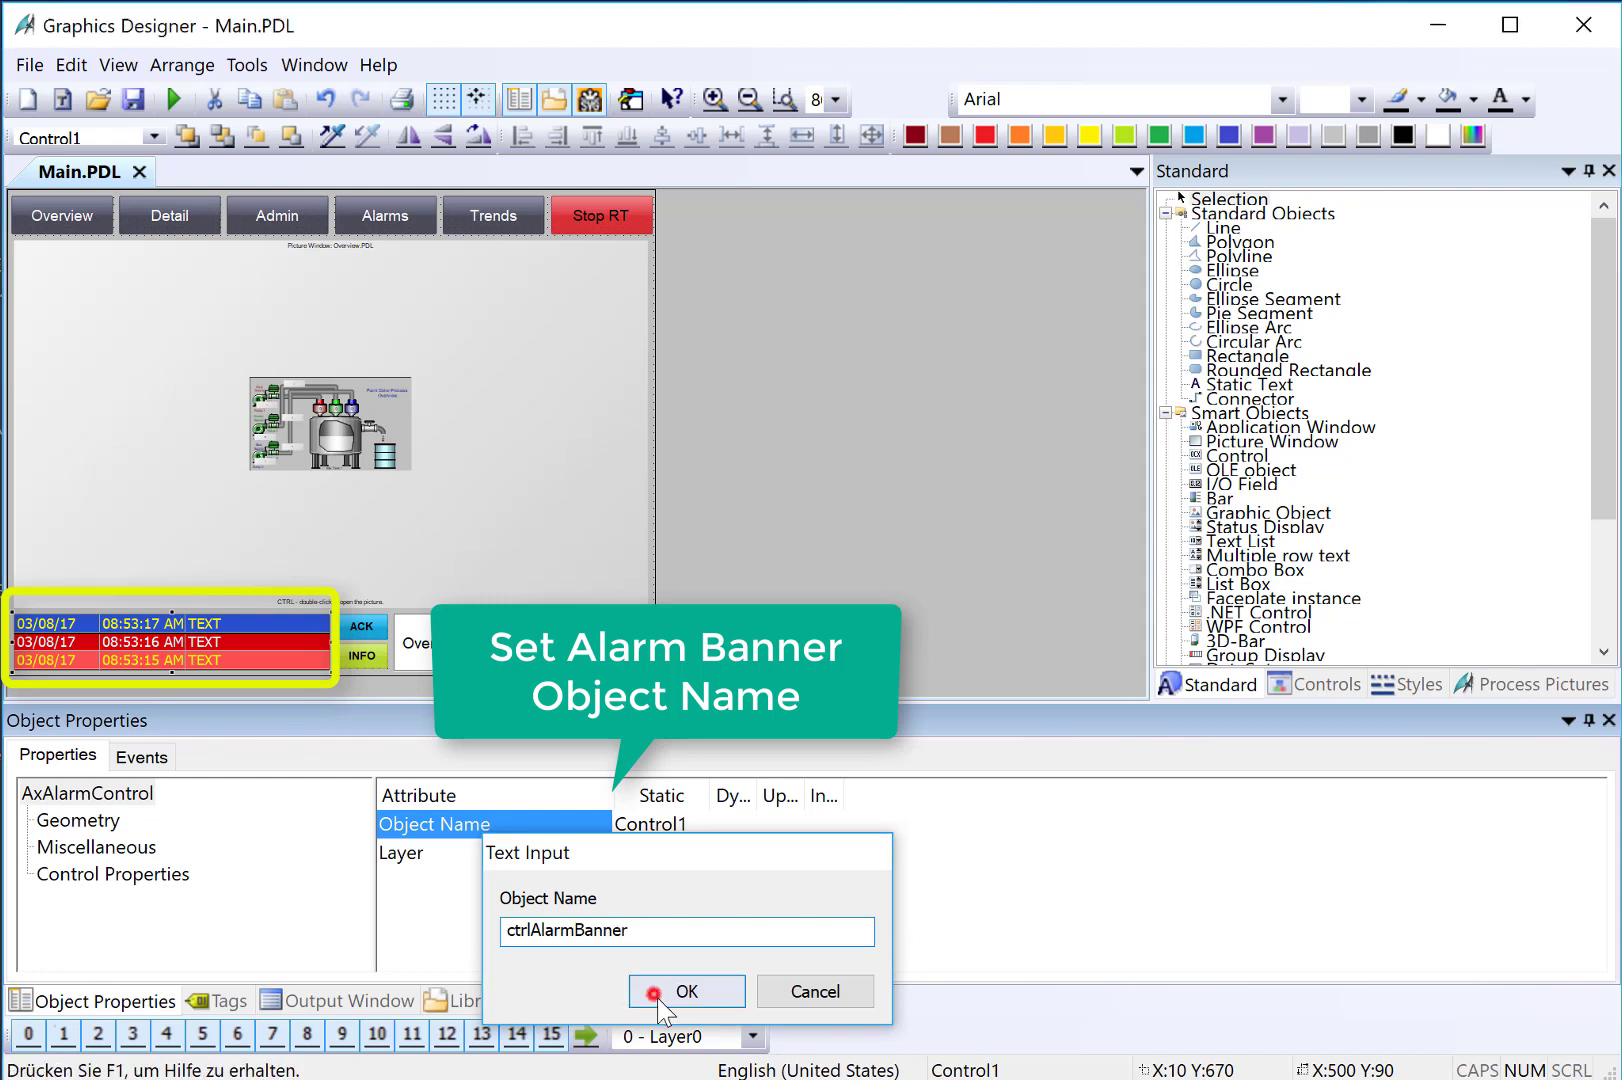
Look up the toolbar Object IDs: 10 for Single acknowledgment, 23 for Info text dialog.
double_click(177, 642)
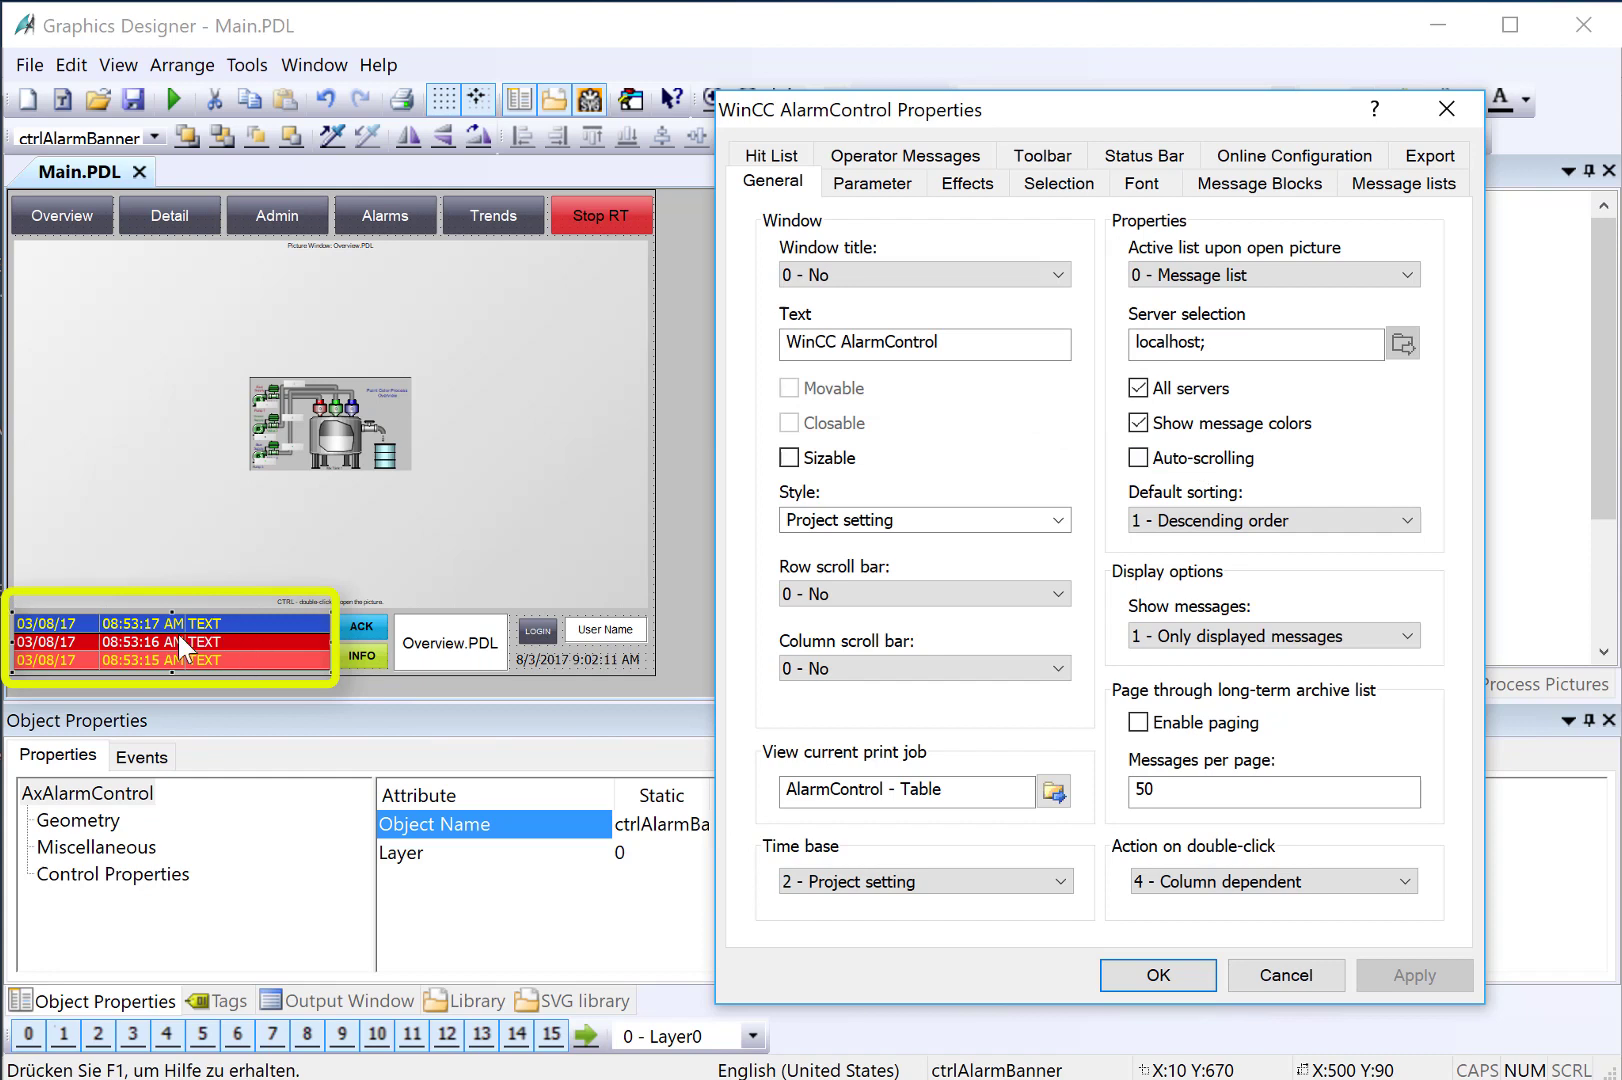
click(1042, 157)
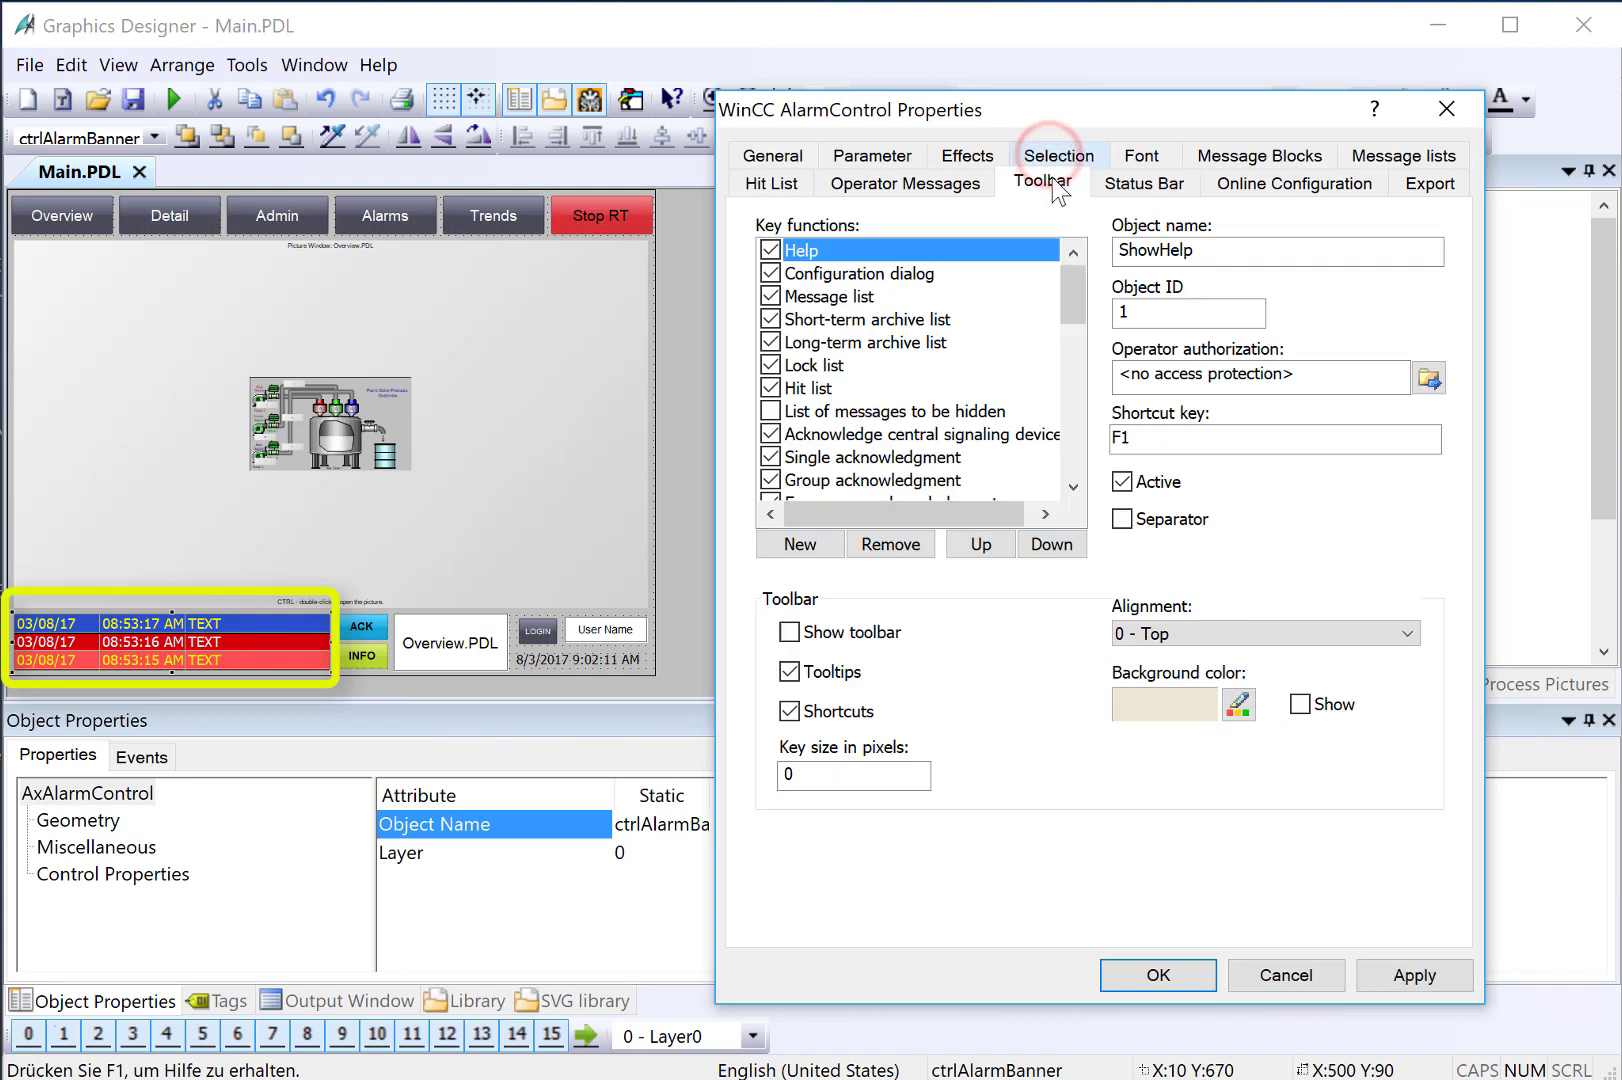
drag(1079, 305, 1079, 324)
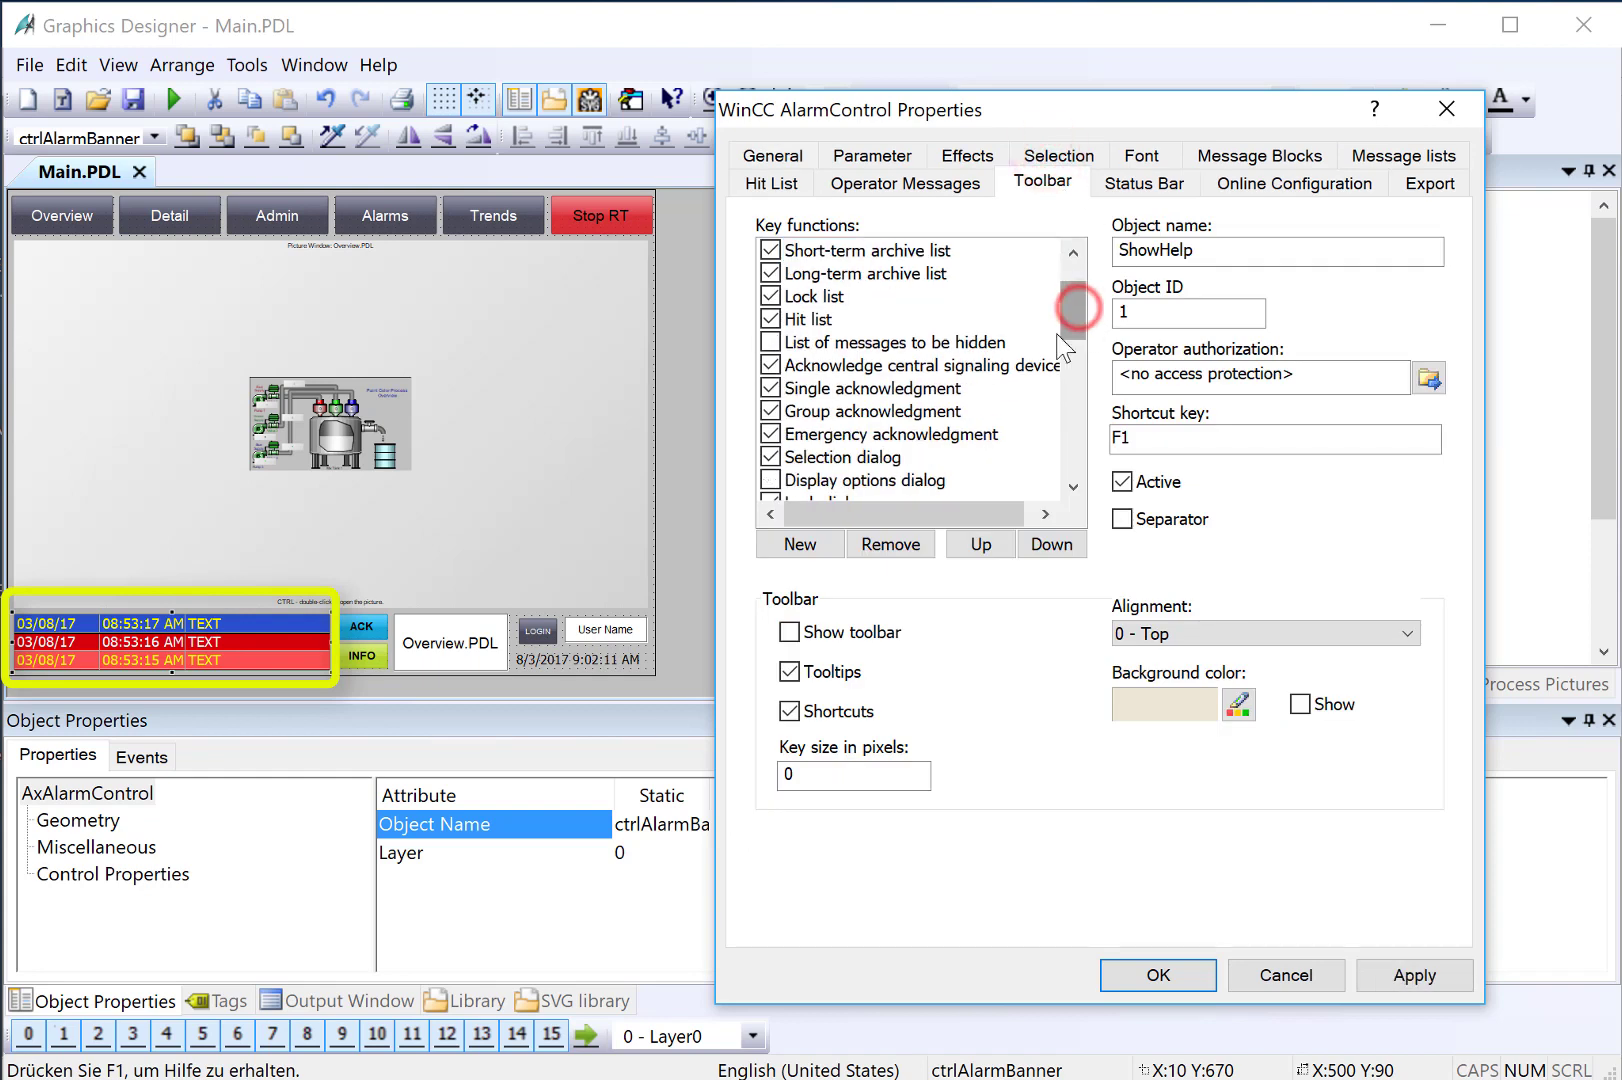
click(938, 392)
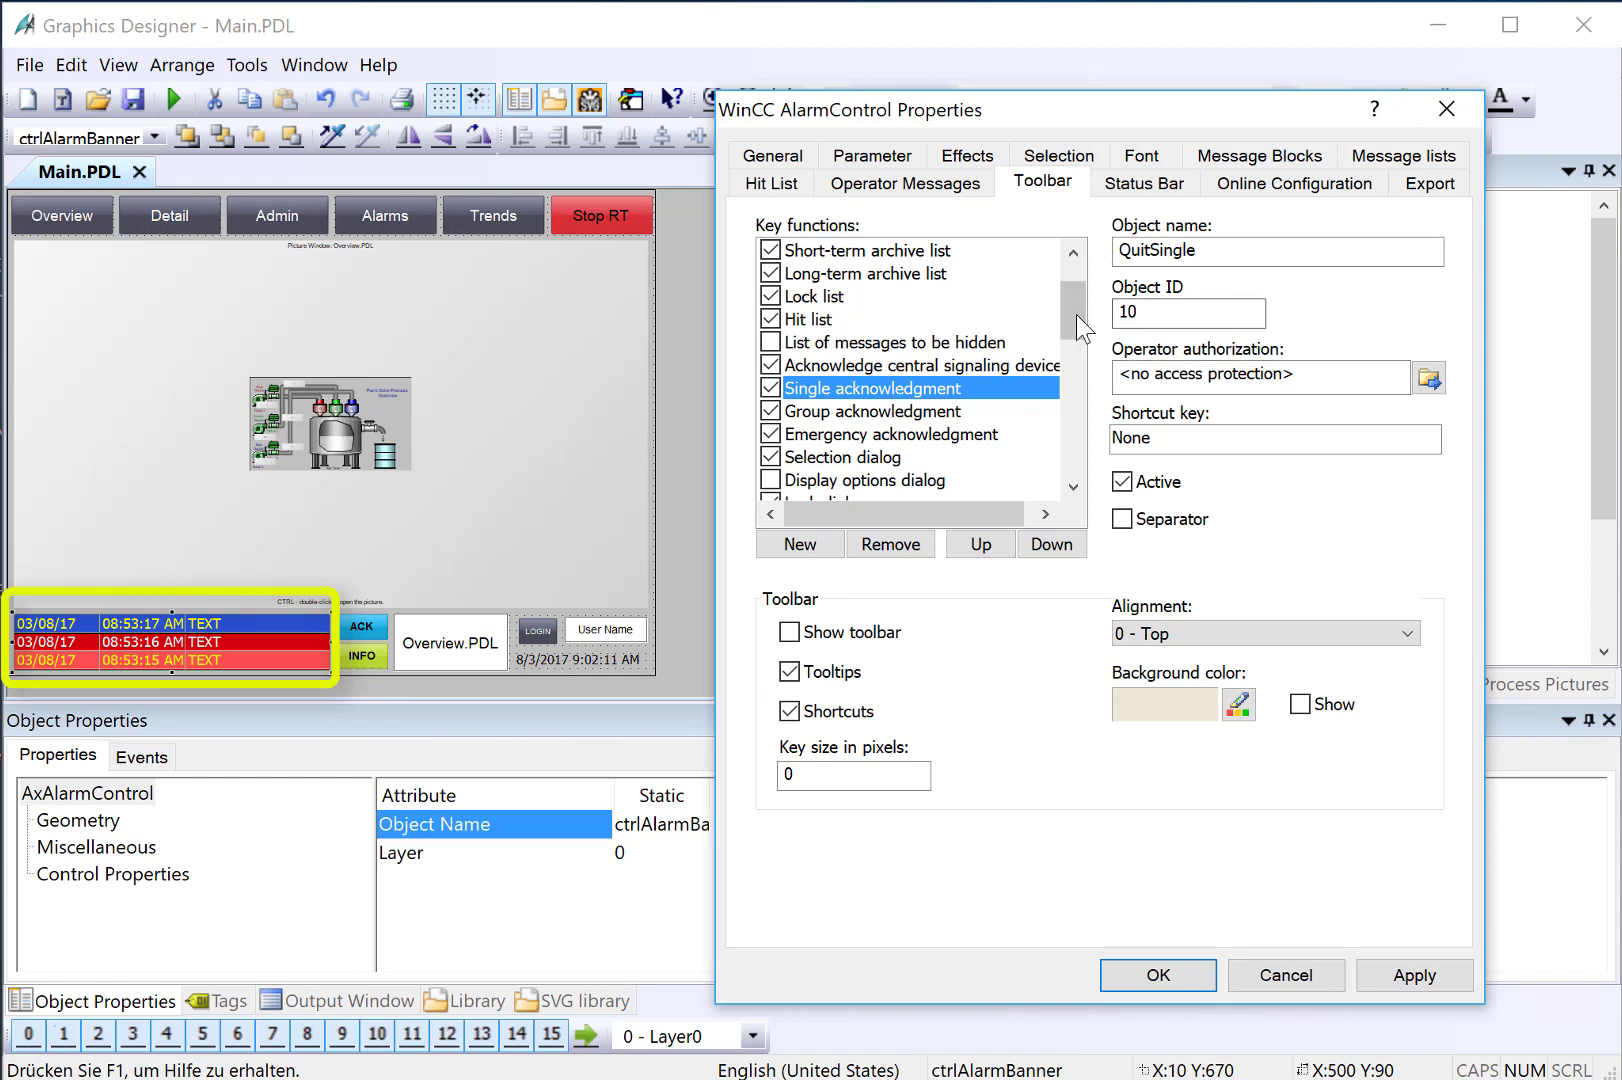
drag(1076, 314, 904, 400)
click(900, 390)
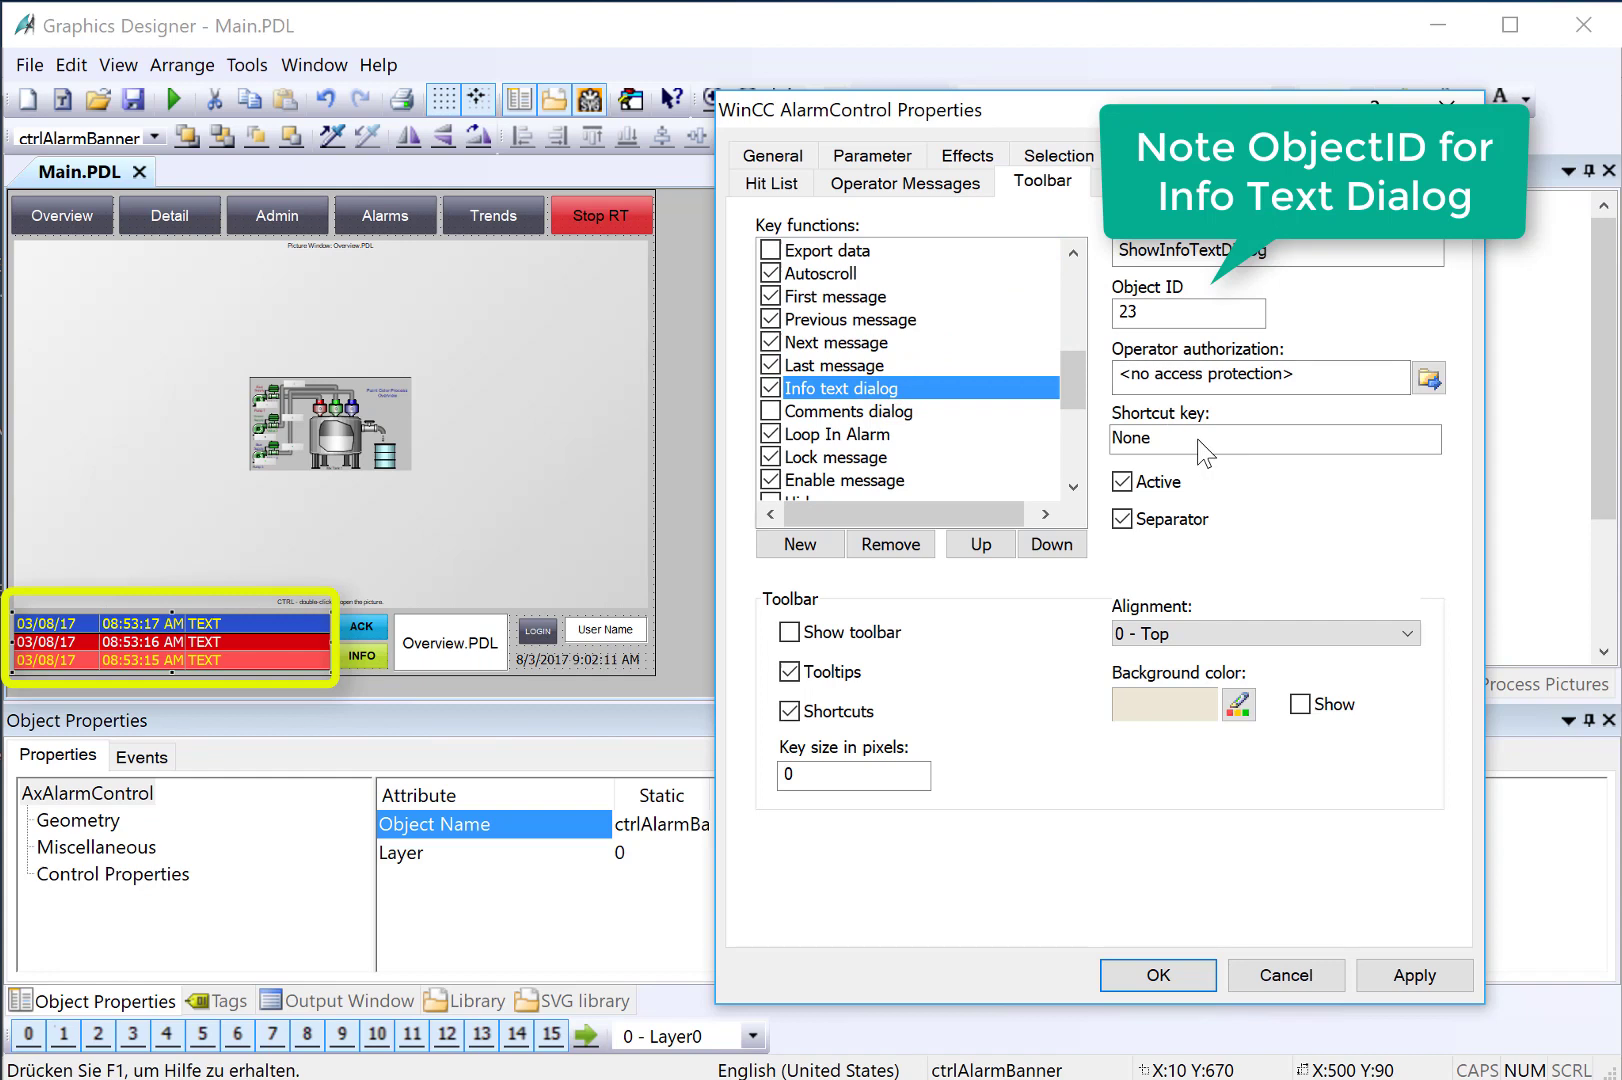
Close the alarm control configuration and list the ACK button's mouse events.
click(1158, 975)
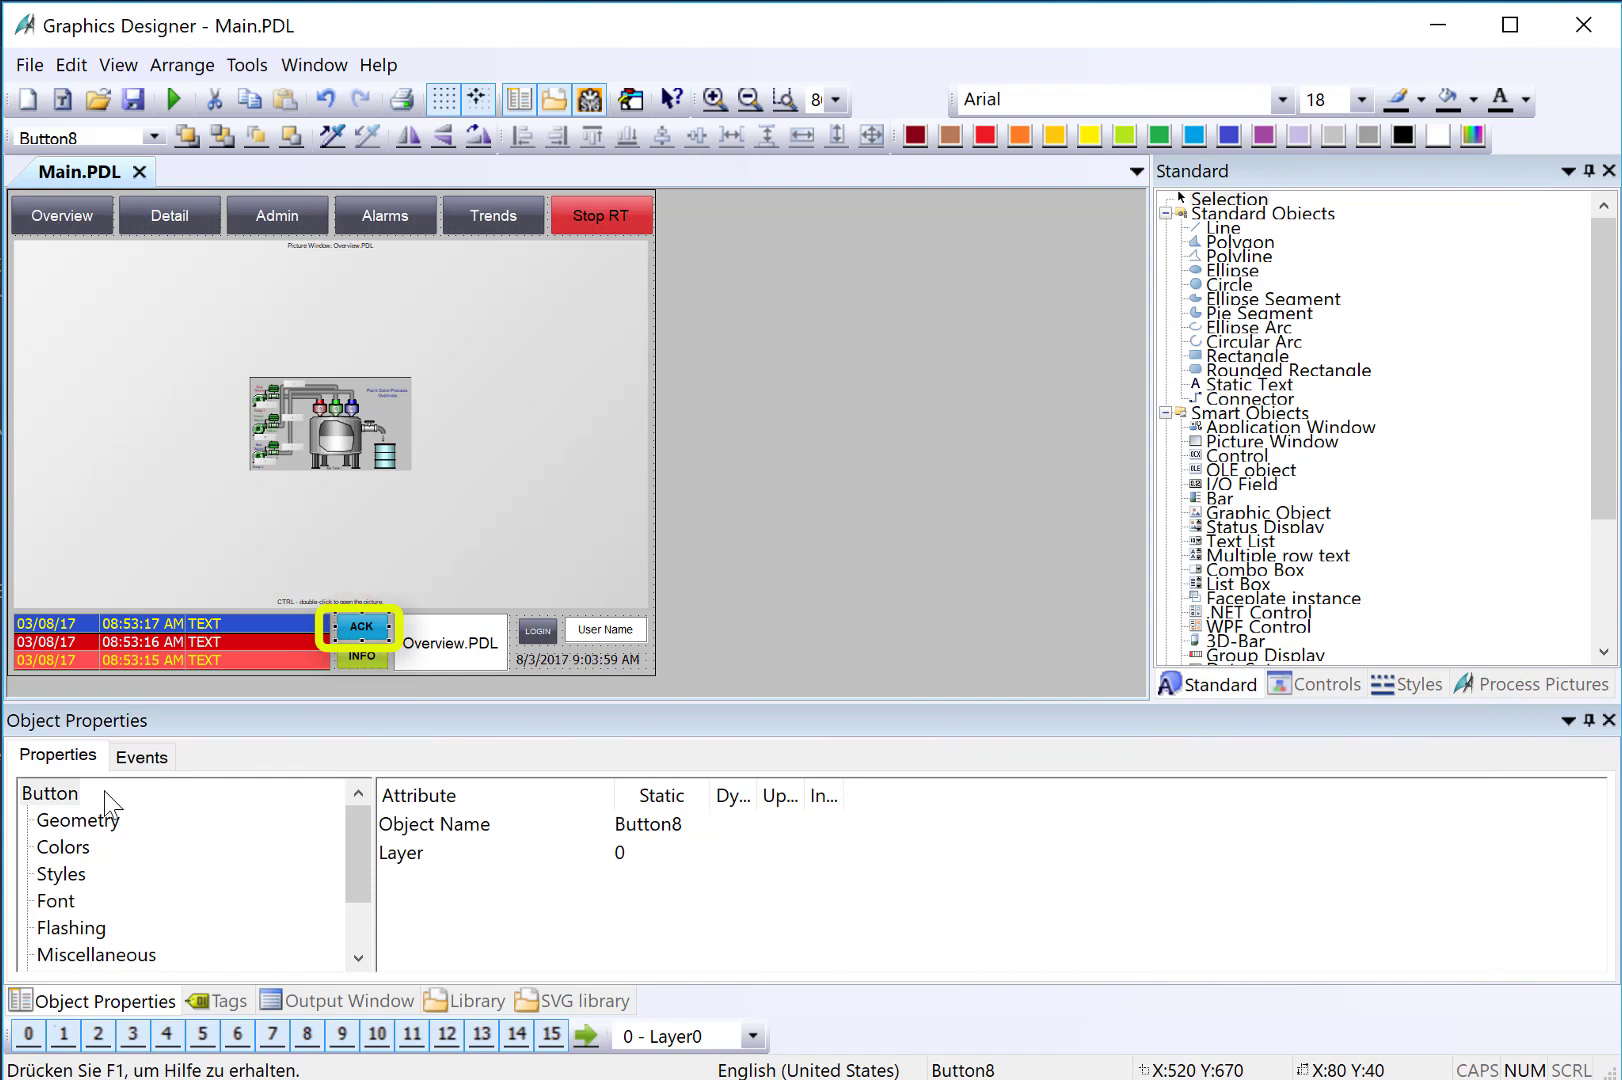
click(141, 755)
click(57, 820)
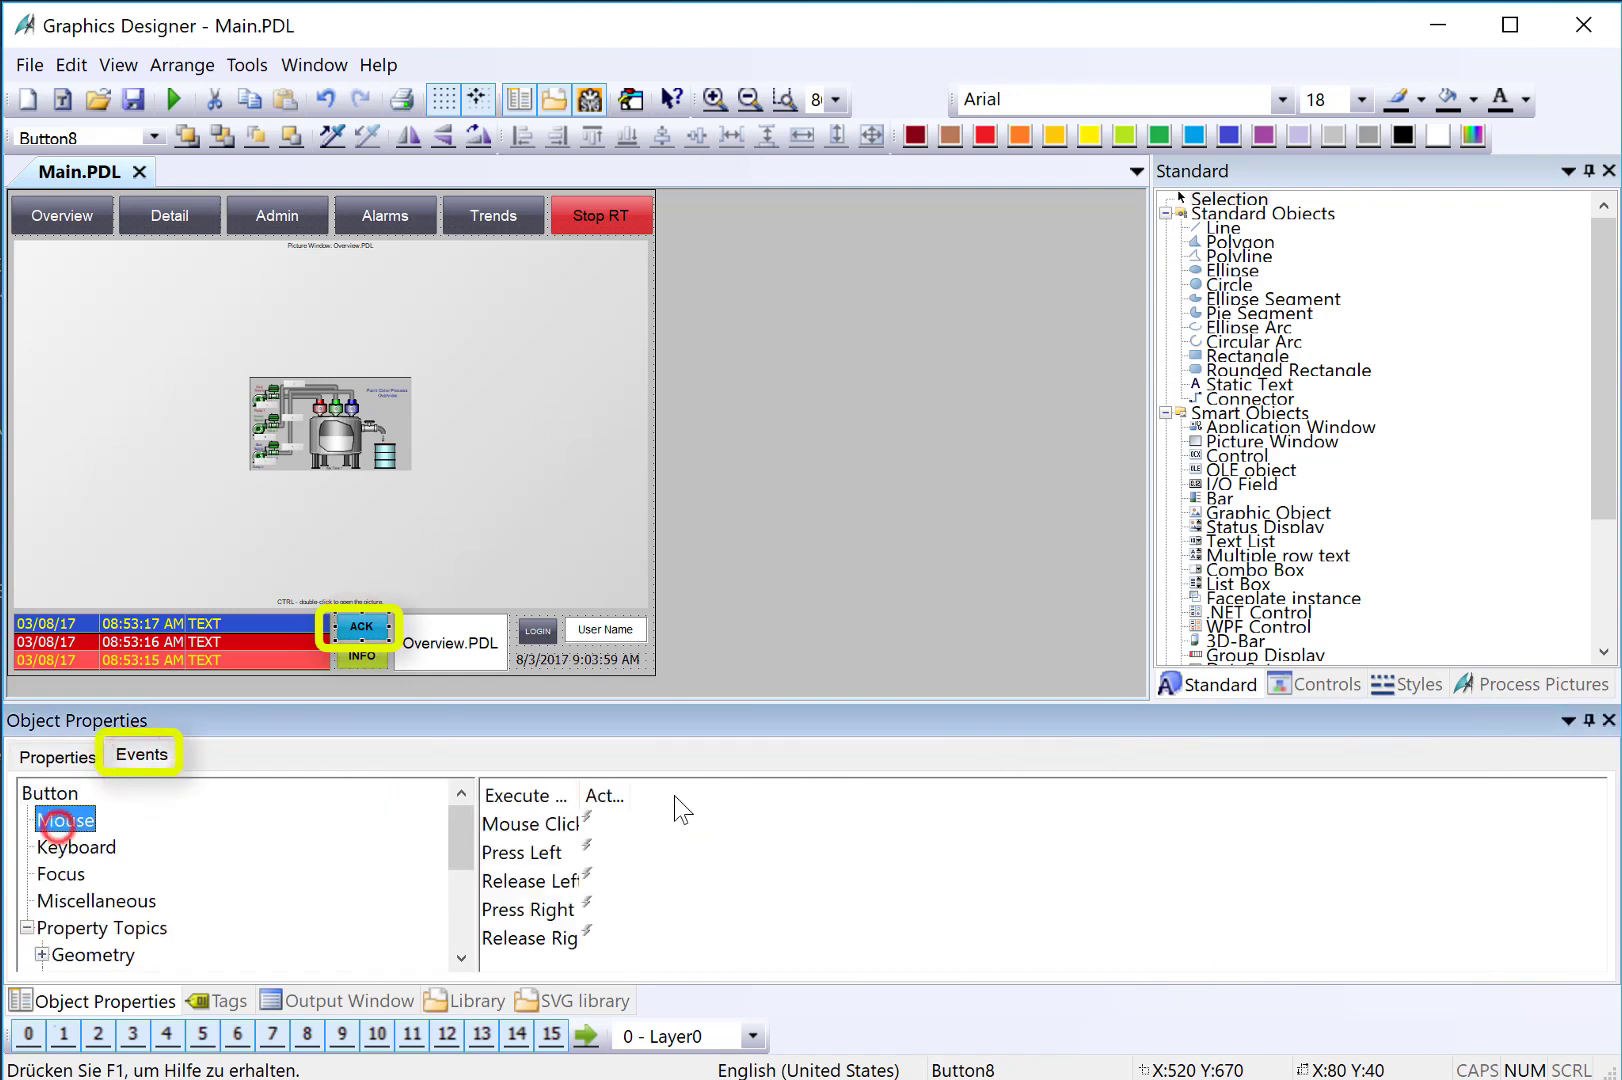
Direct-connect ACK's Press Left to write constant 10 to ctrlAlarmBanner's ToolbarButtonClick.
right_click(587, 845)
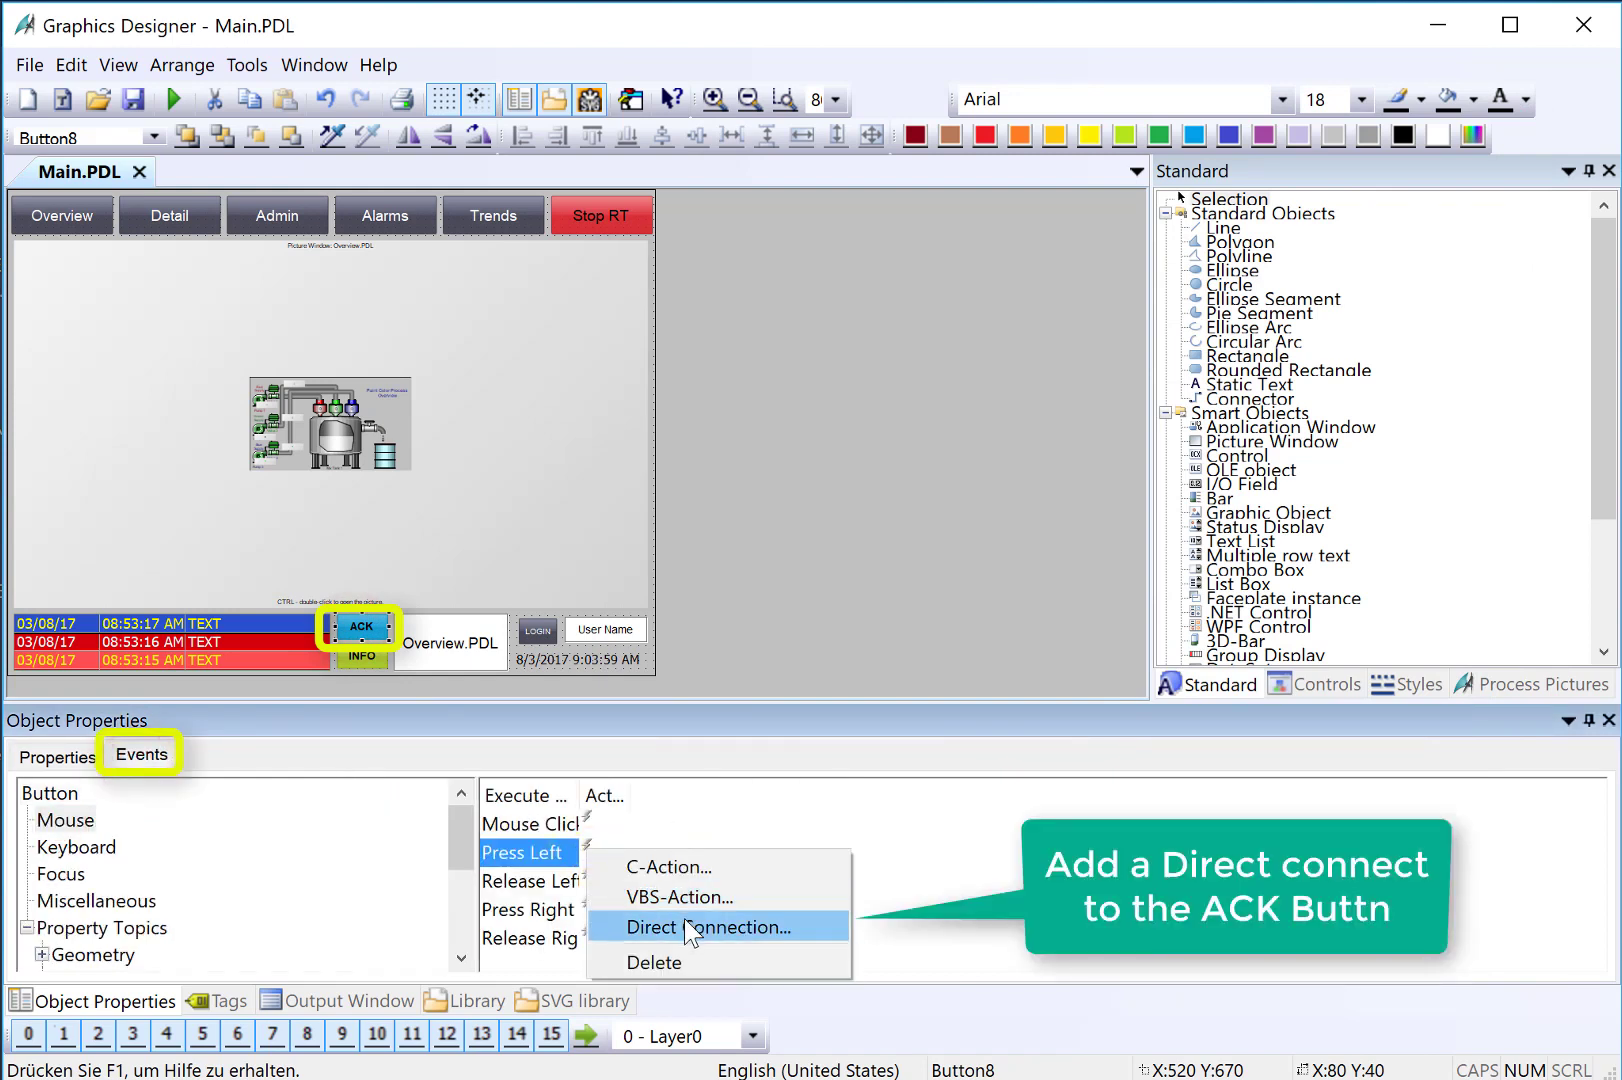
click(696, 926)
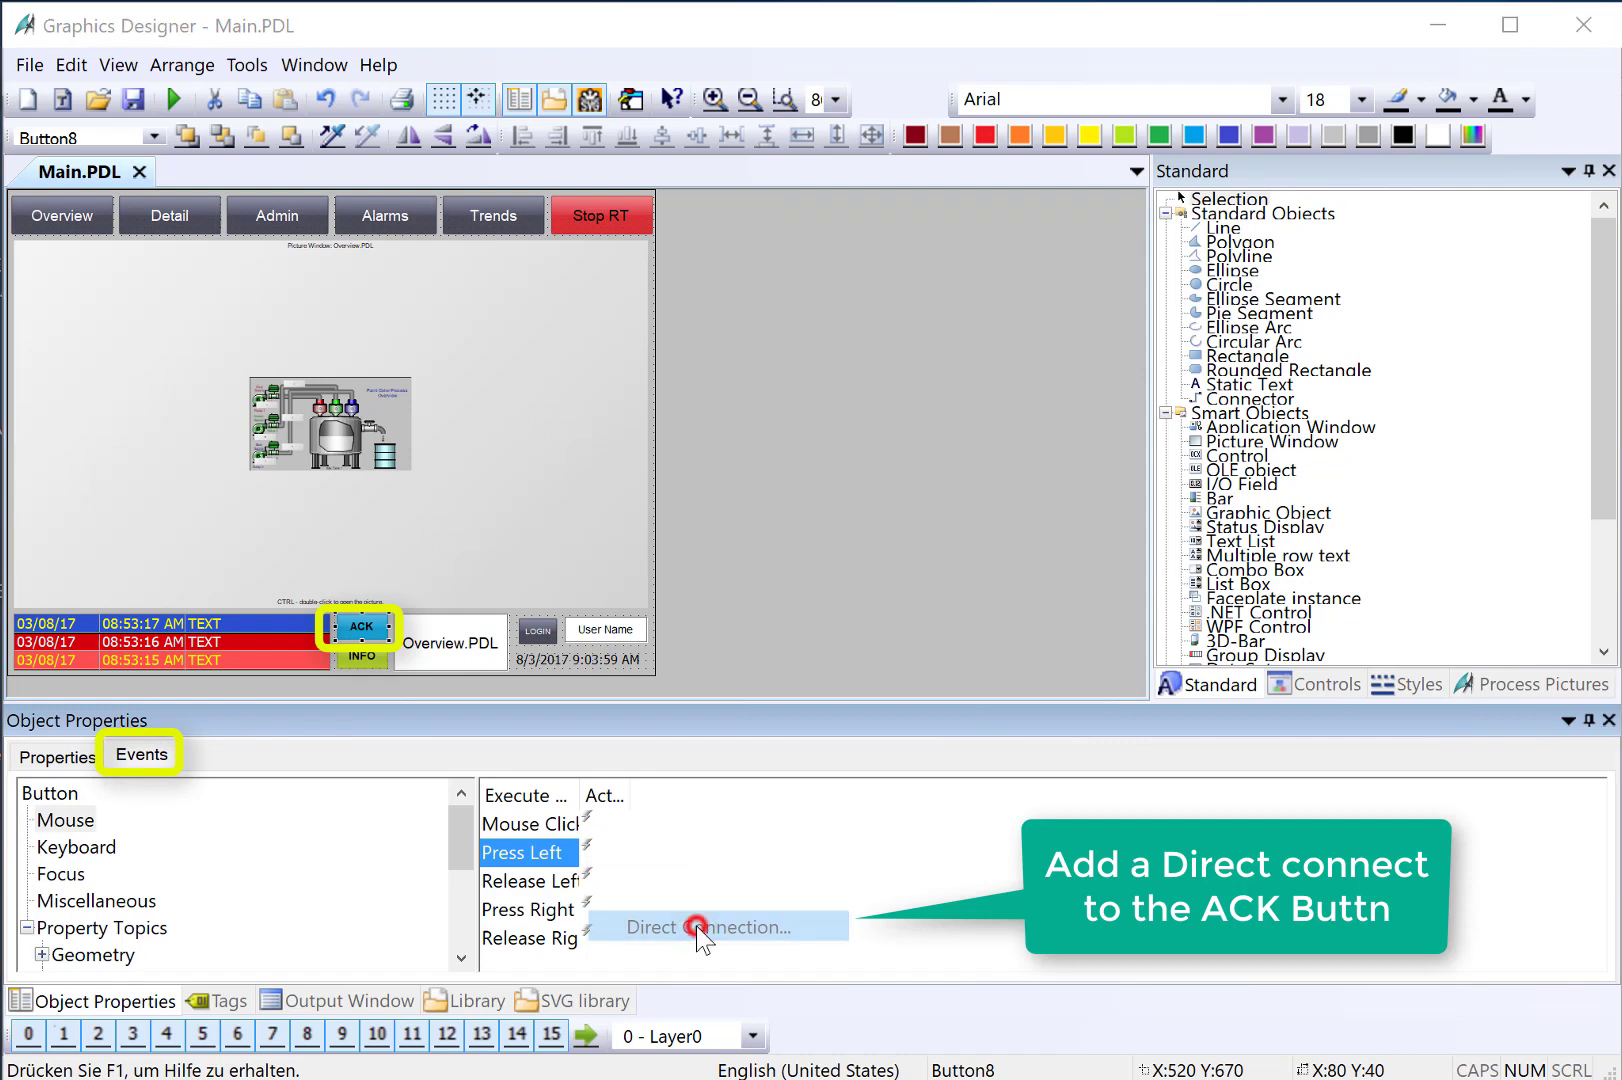
click(464, 340)
text(10)
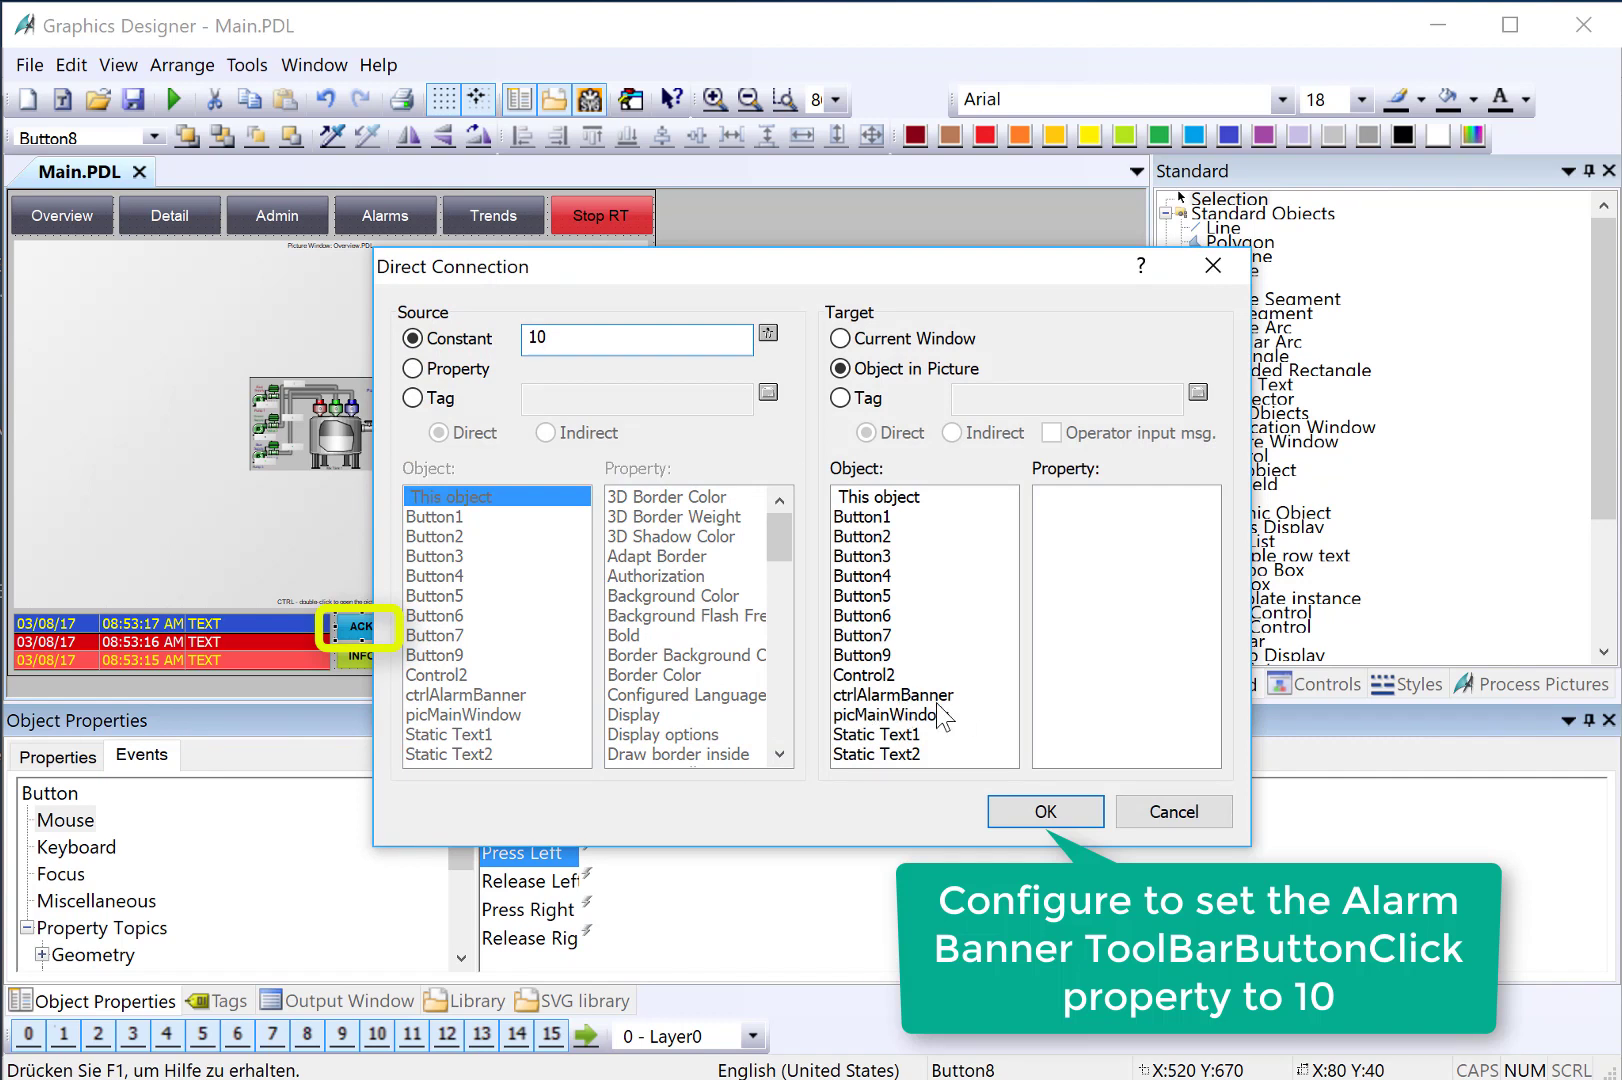
click(893, 700)
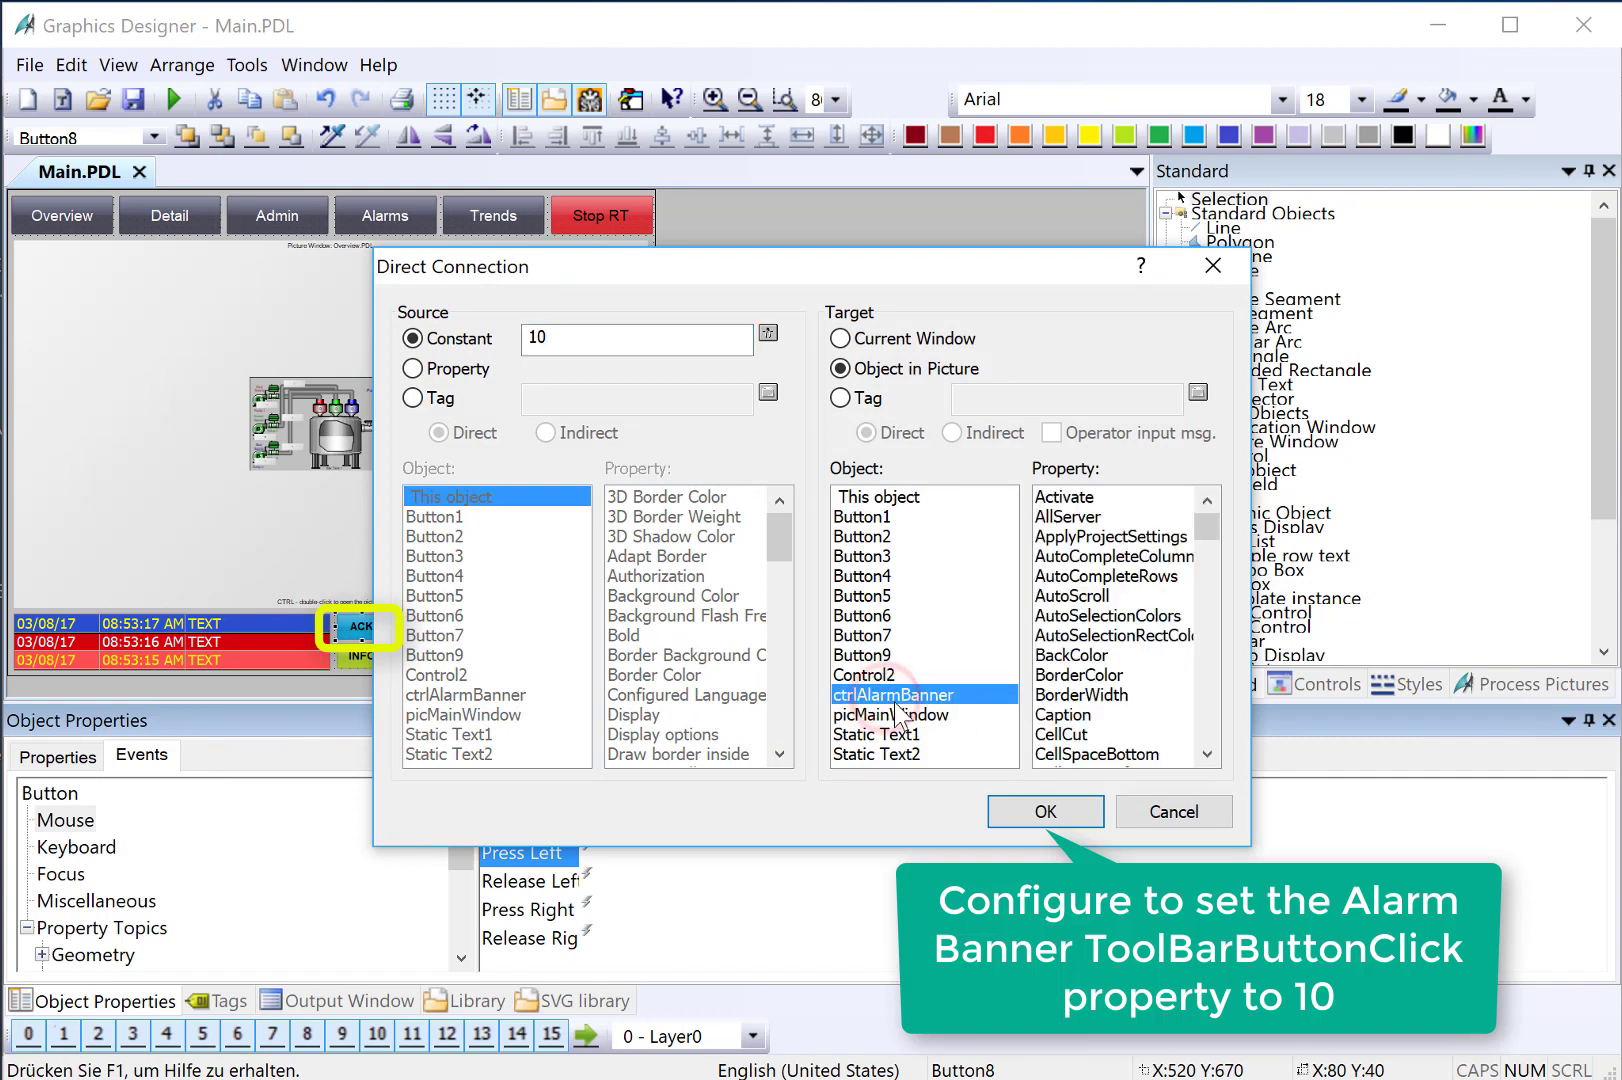
drag(1207, 528, 1190, 717)
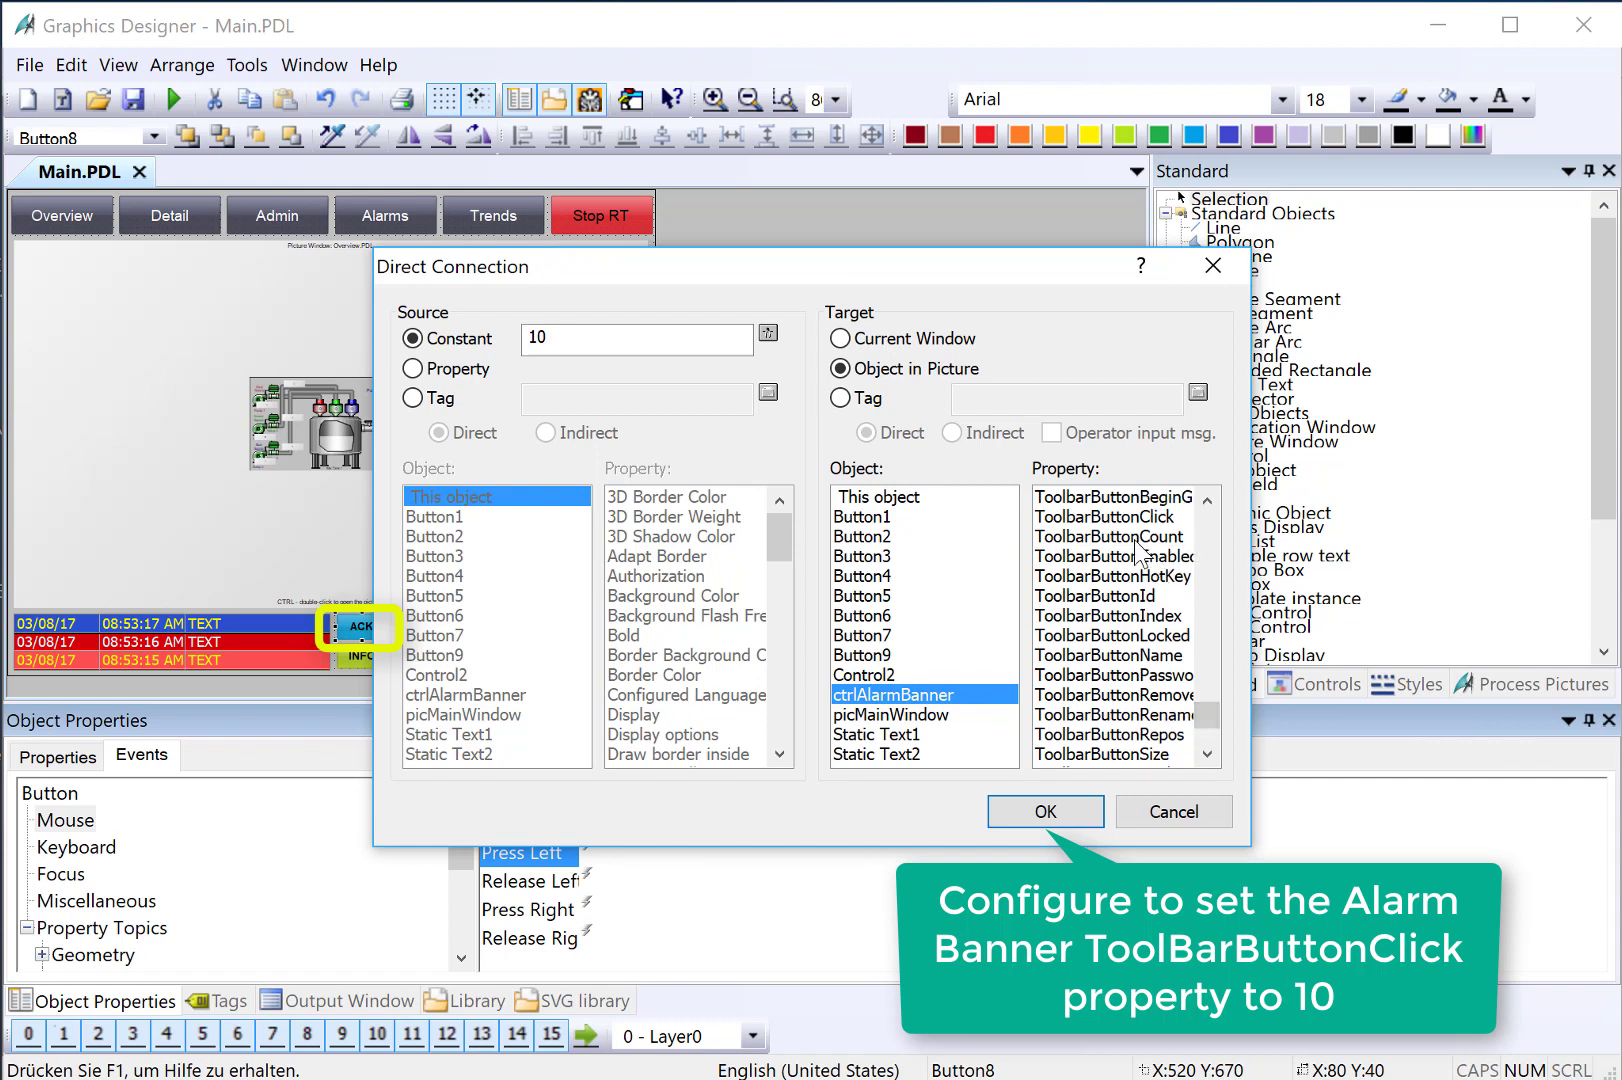
click(1133, 522)
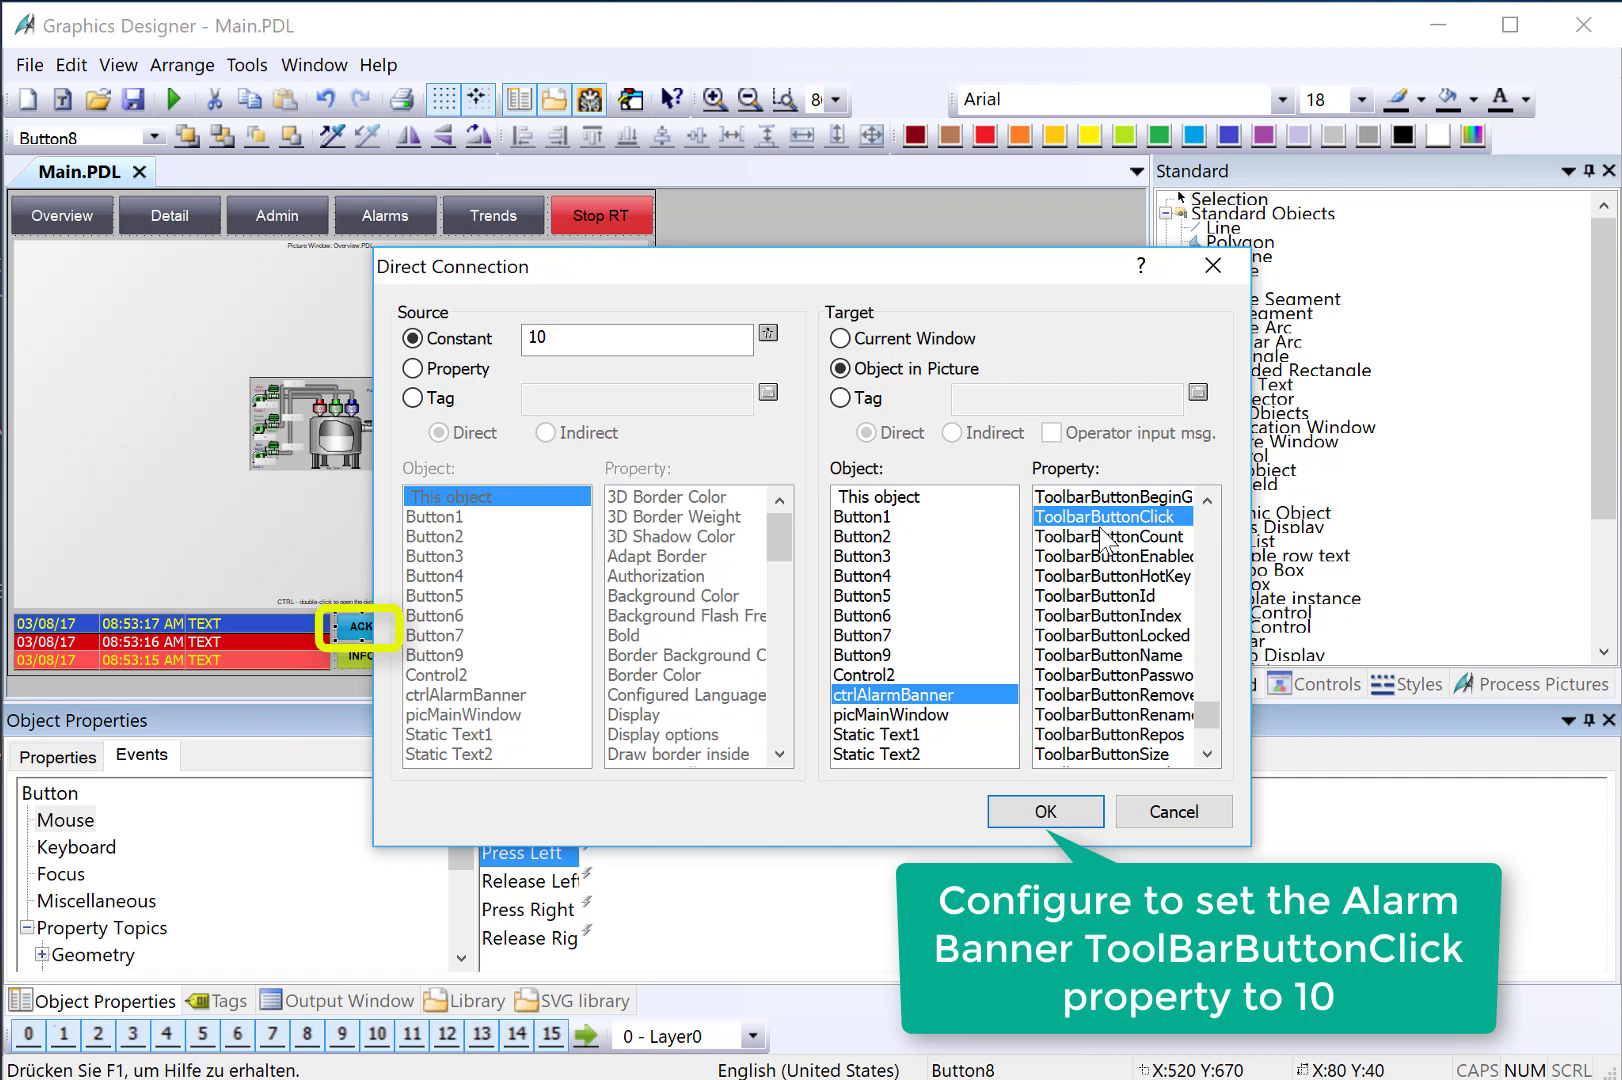
click(1046, 811)
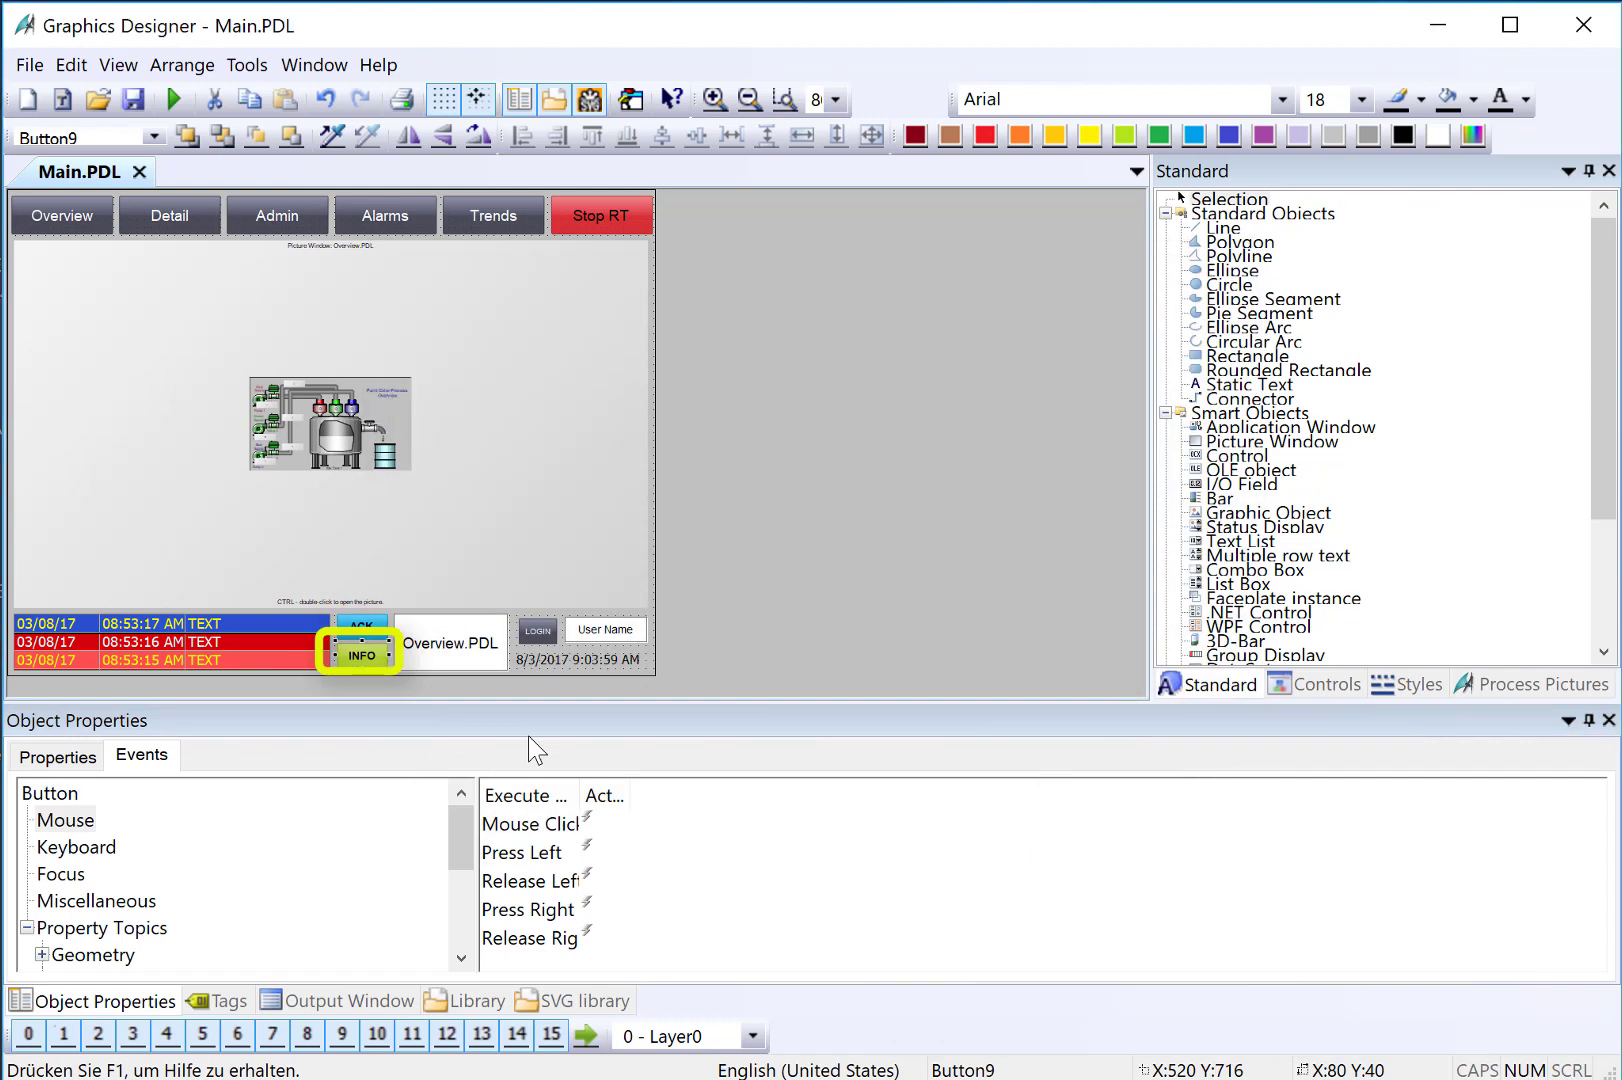
Direct-connect INFO's Press Left to write constant 23 to ctrlAlarmBanner's ToolbarButtonClick, then save Main.PDL.
right_click(587, 846)
click(674, 938)
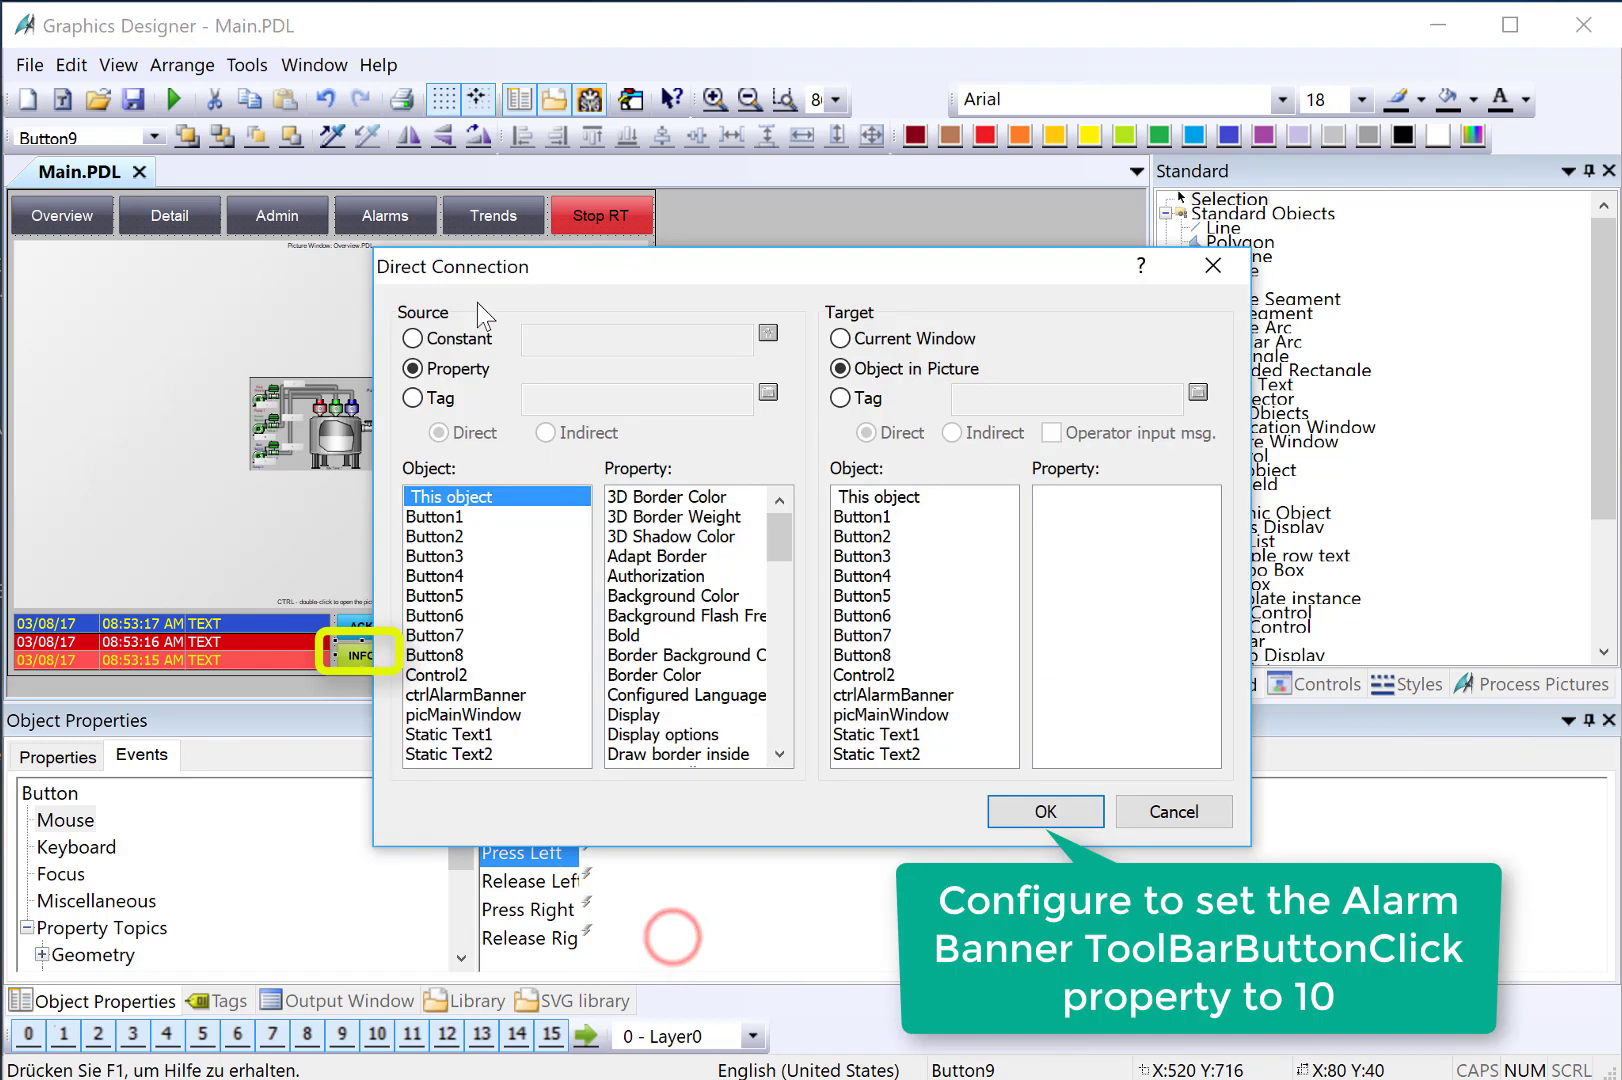
click(455, 339)
text(23)
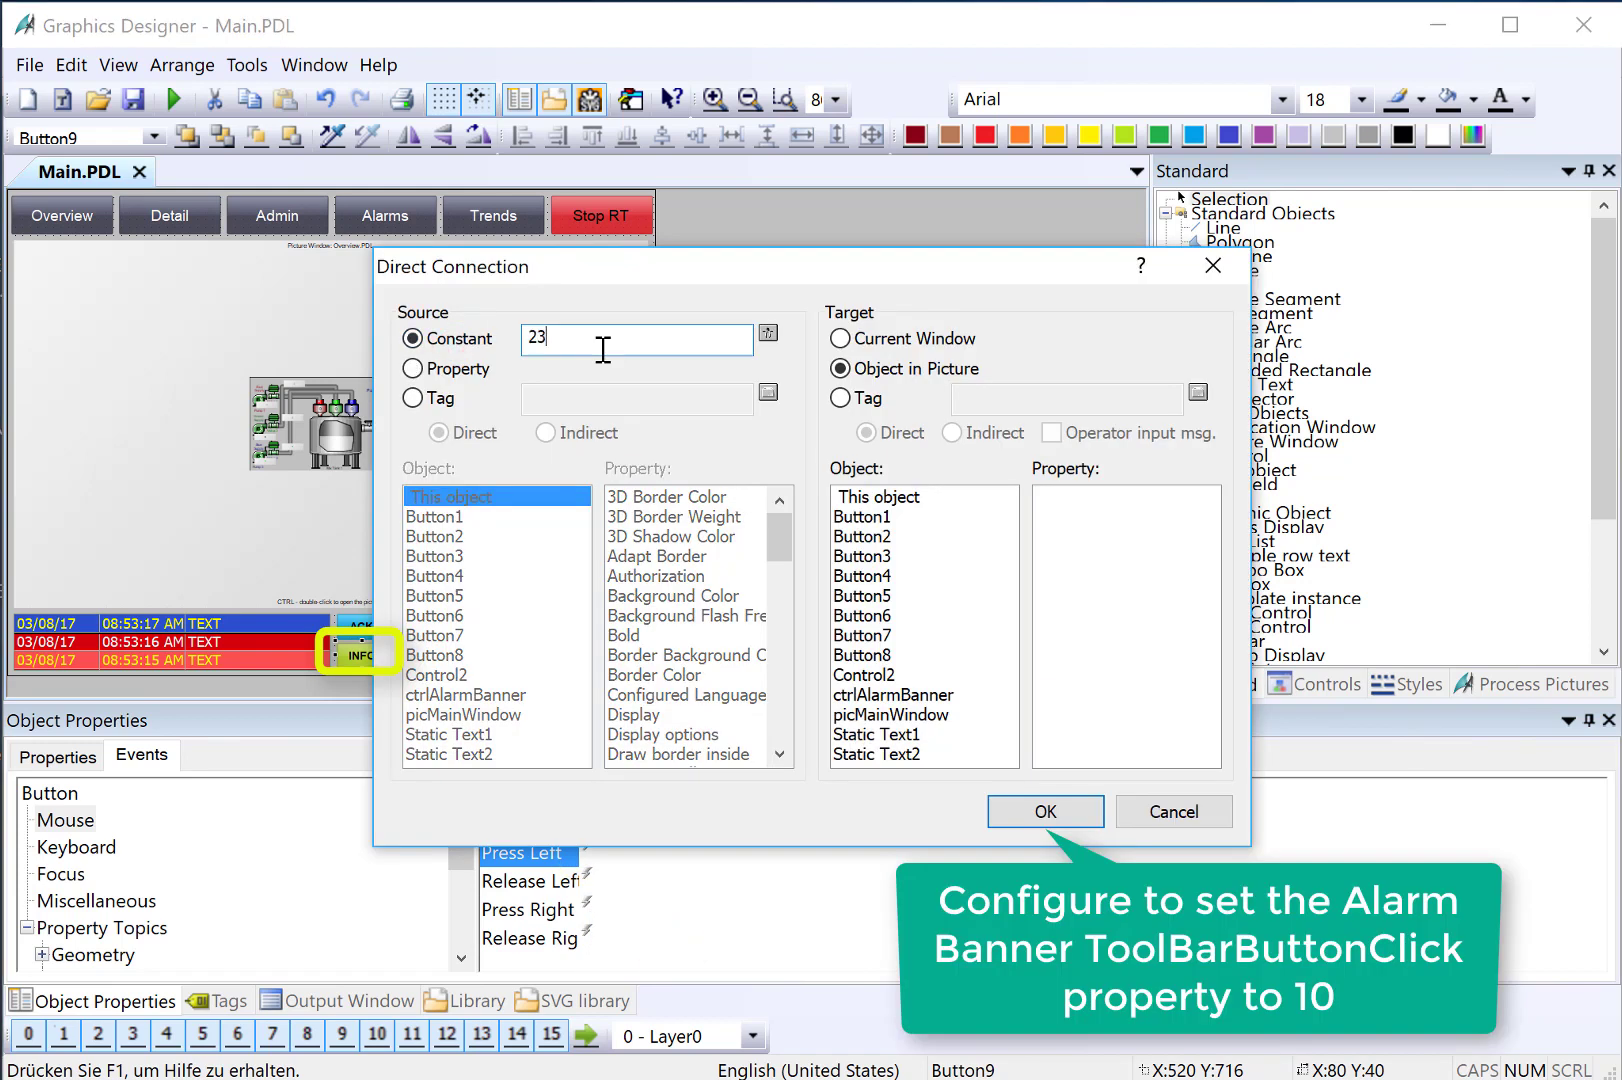
click(906, 695)
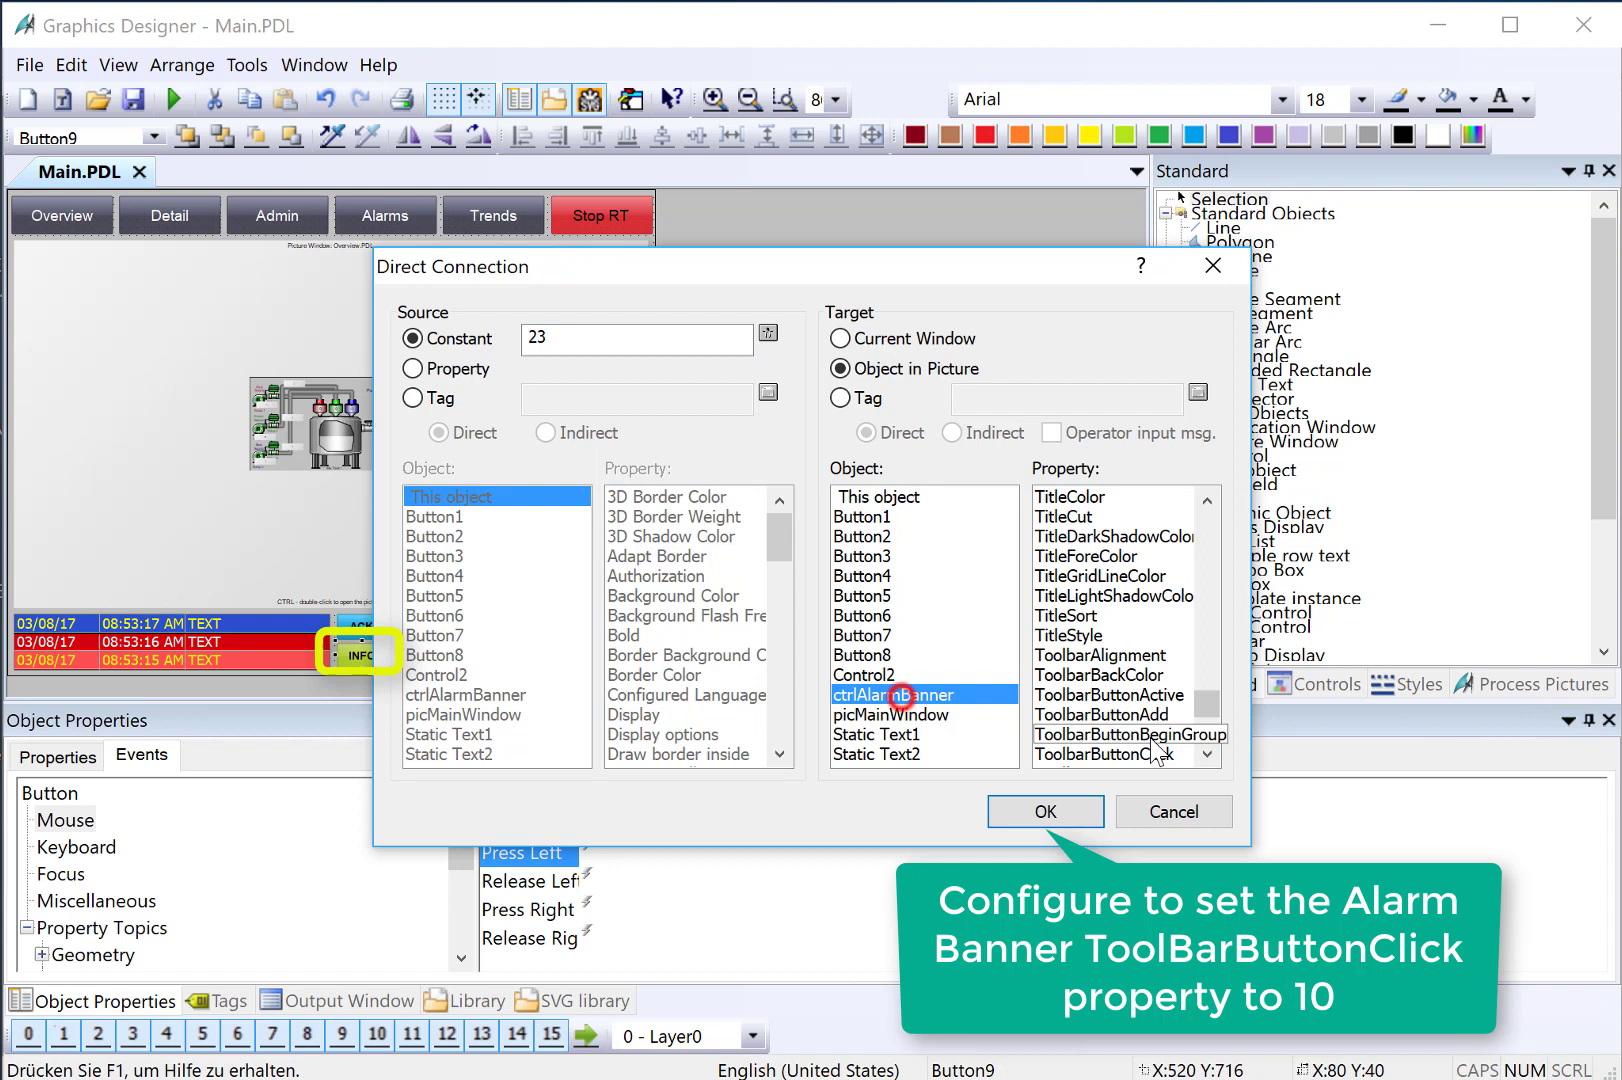
click(1150, 755)
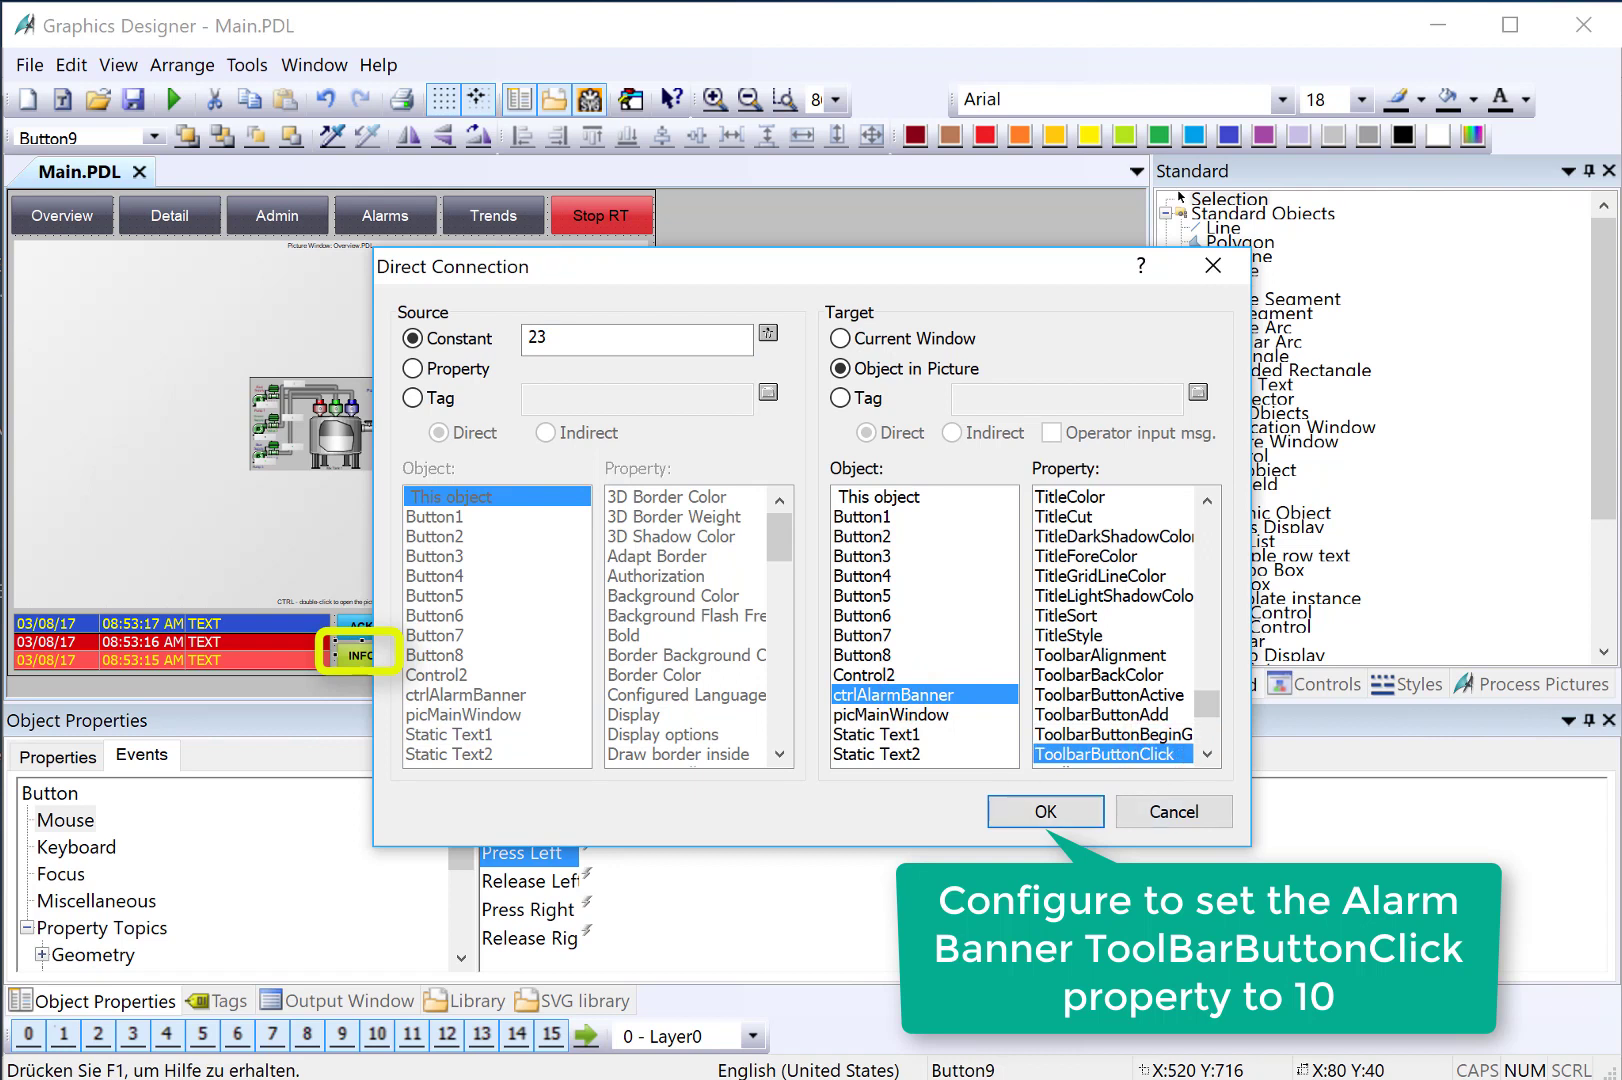
click(1030, 815)
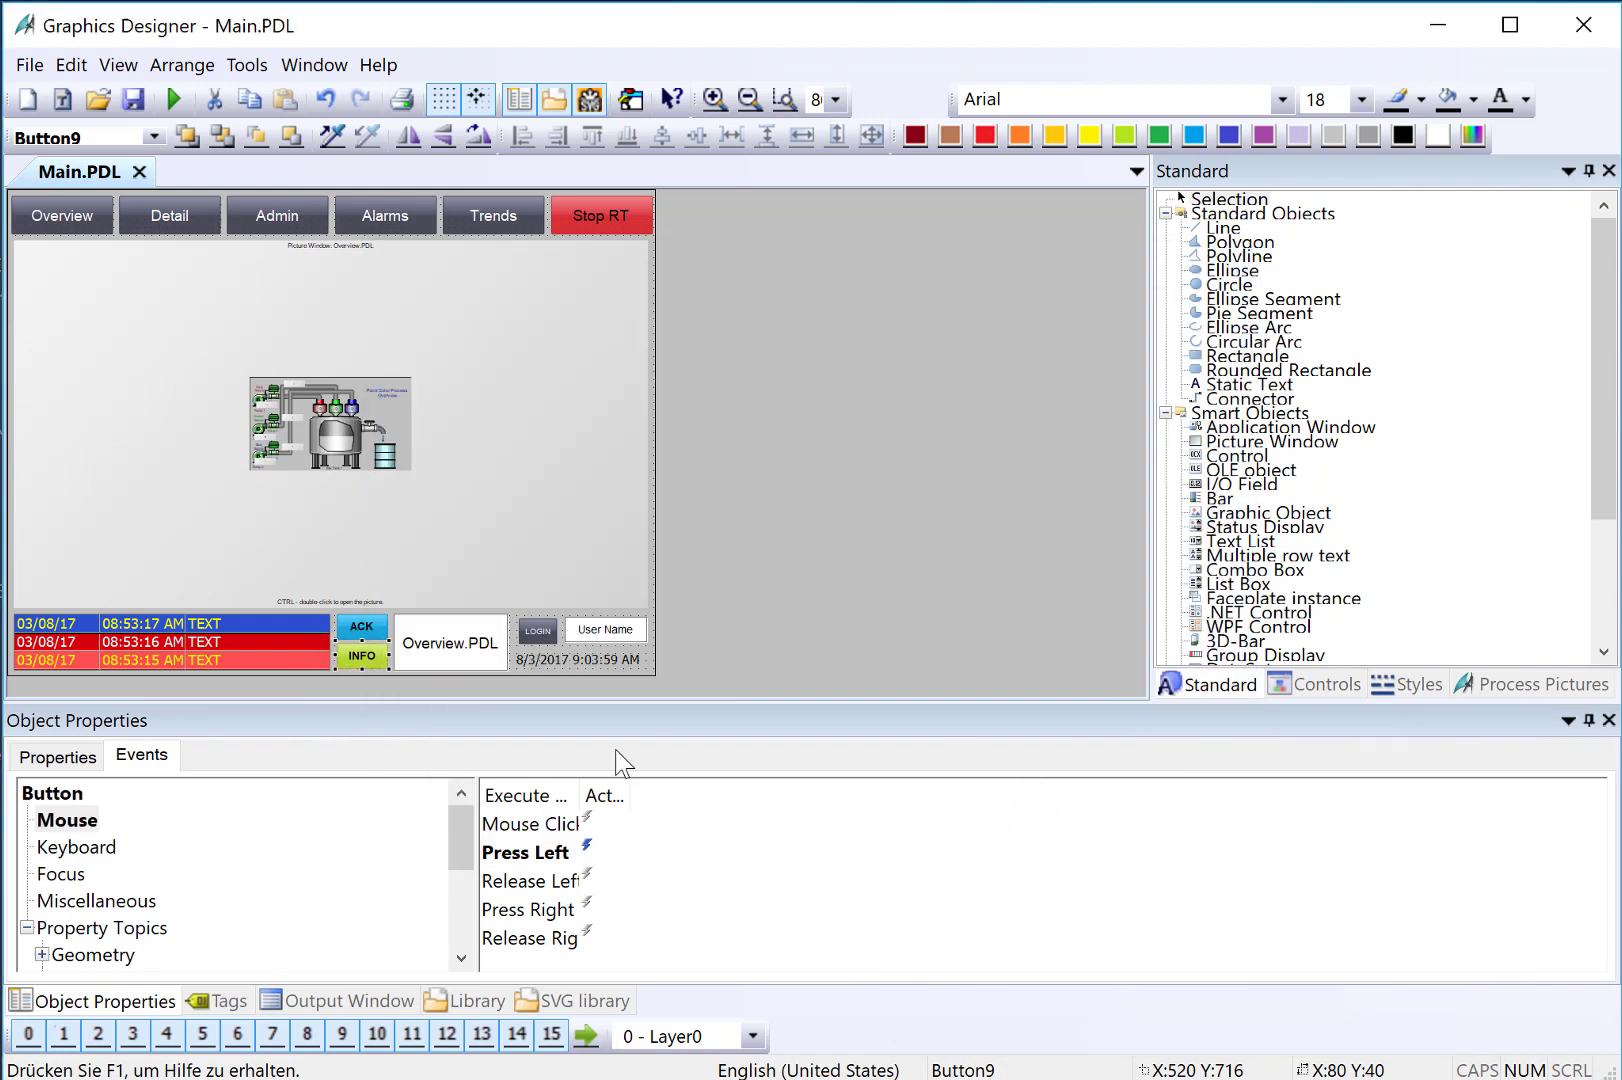
click(134, 100)
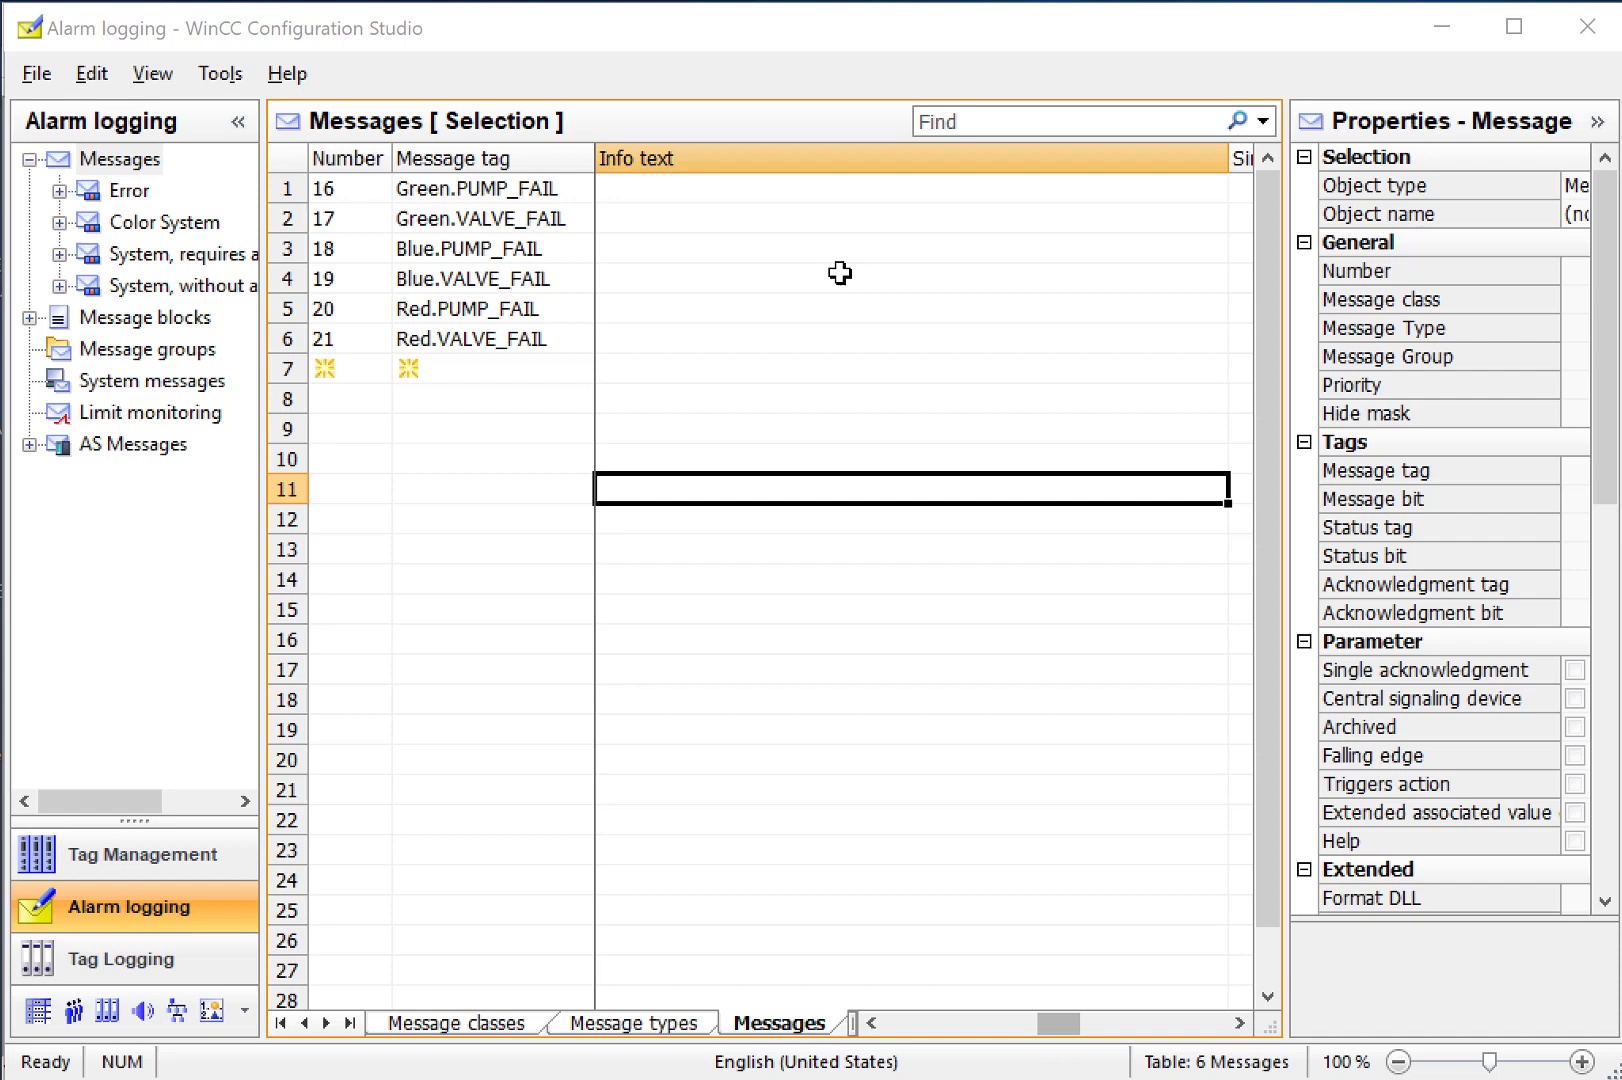
Paste the failure info text into message 16 and copy it to message 17, changing Pump to Valve.
click(358, 352)
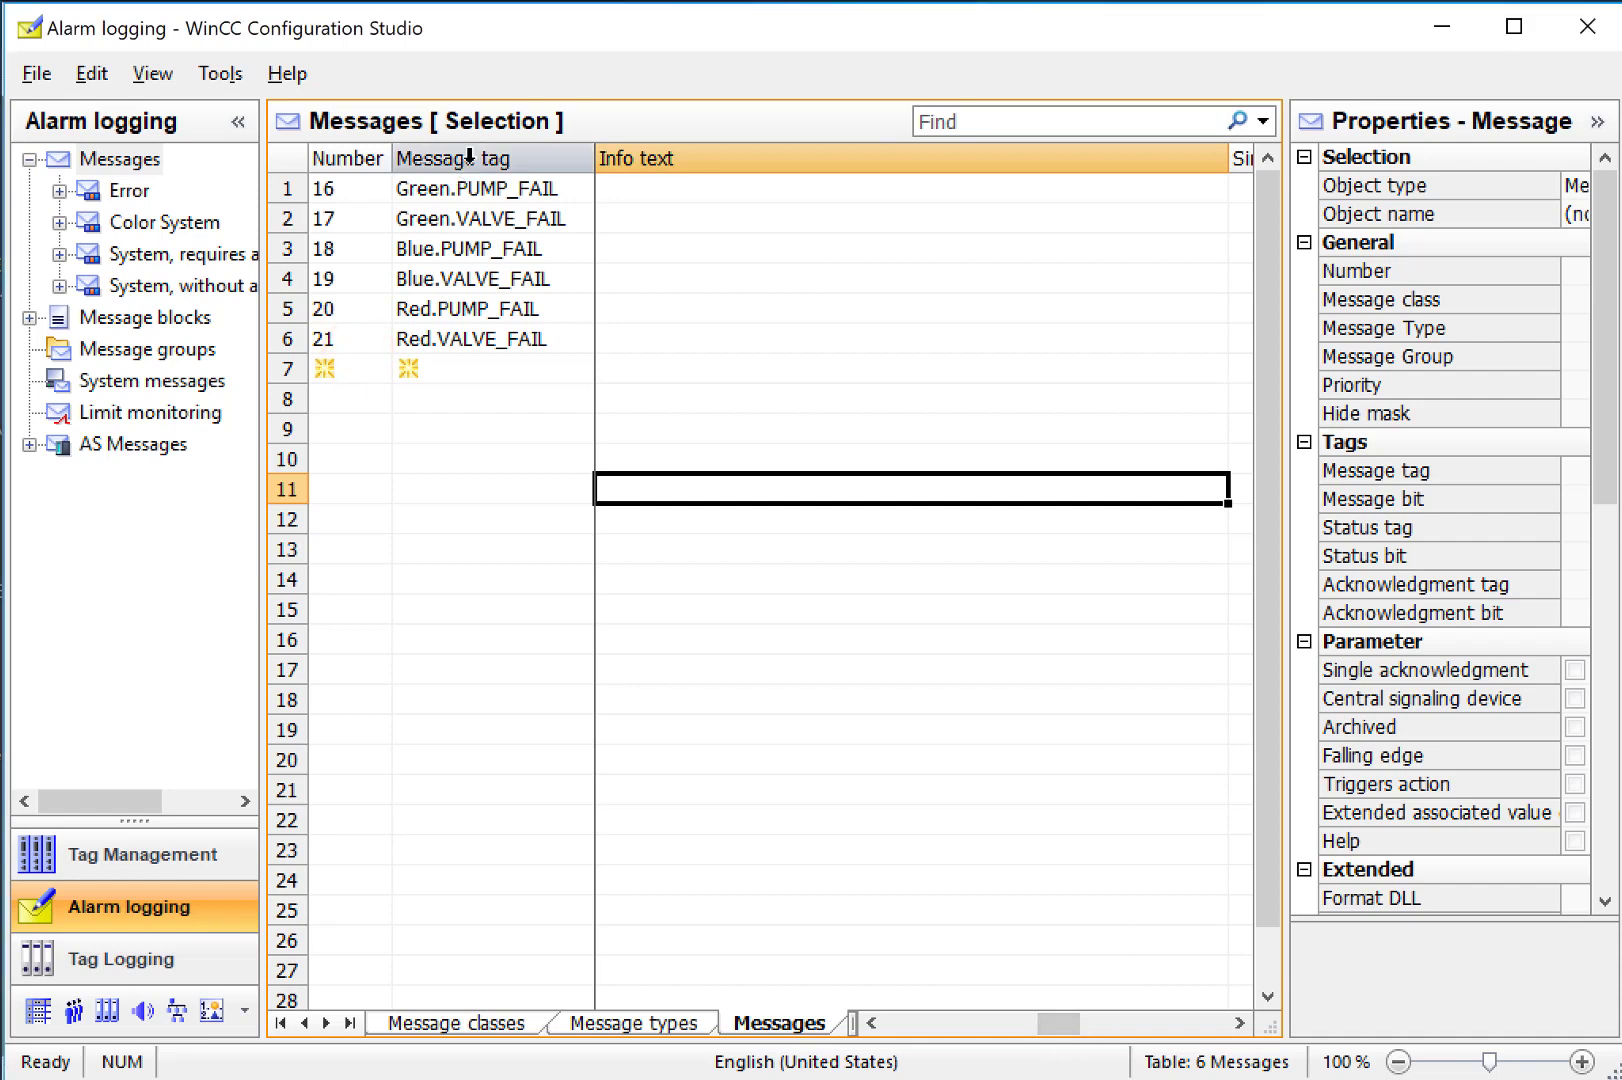
mouse_move(1072, 1032)
mouse_down()
mouse_move(1025, 1030)
mouse_move(1077, 1036)
mouse_up()
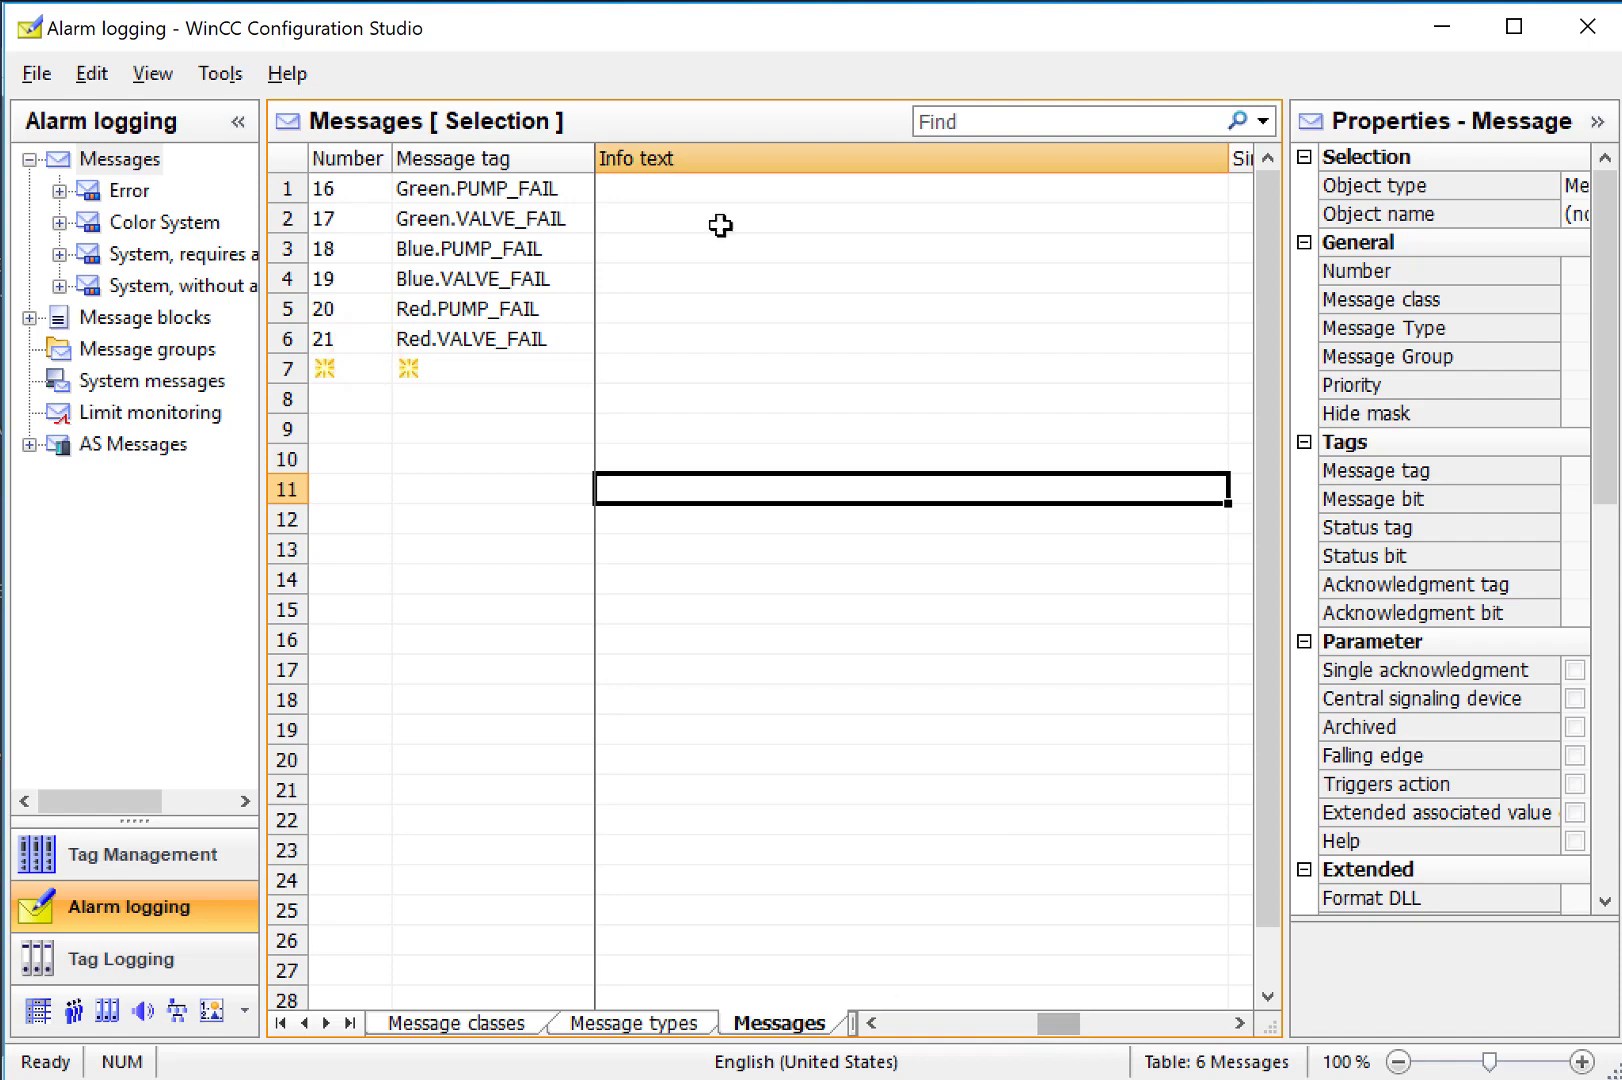
click(661, 196)
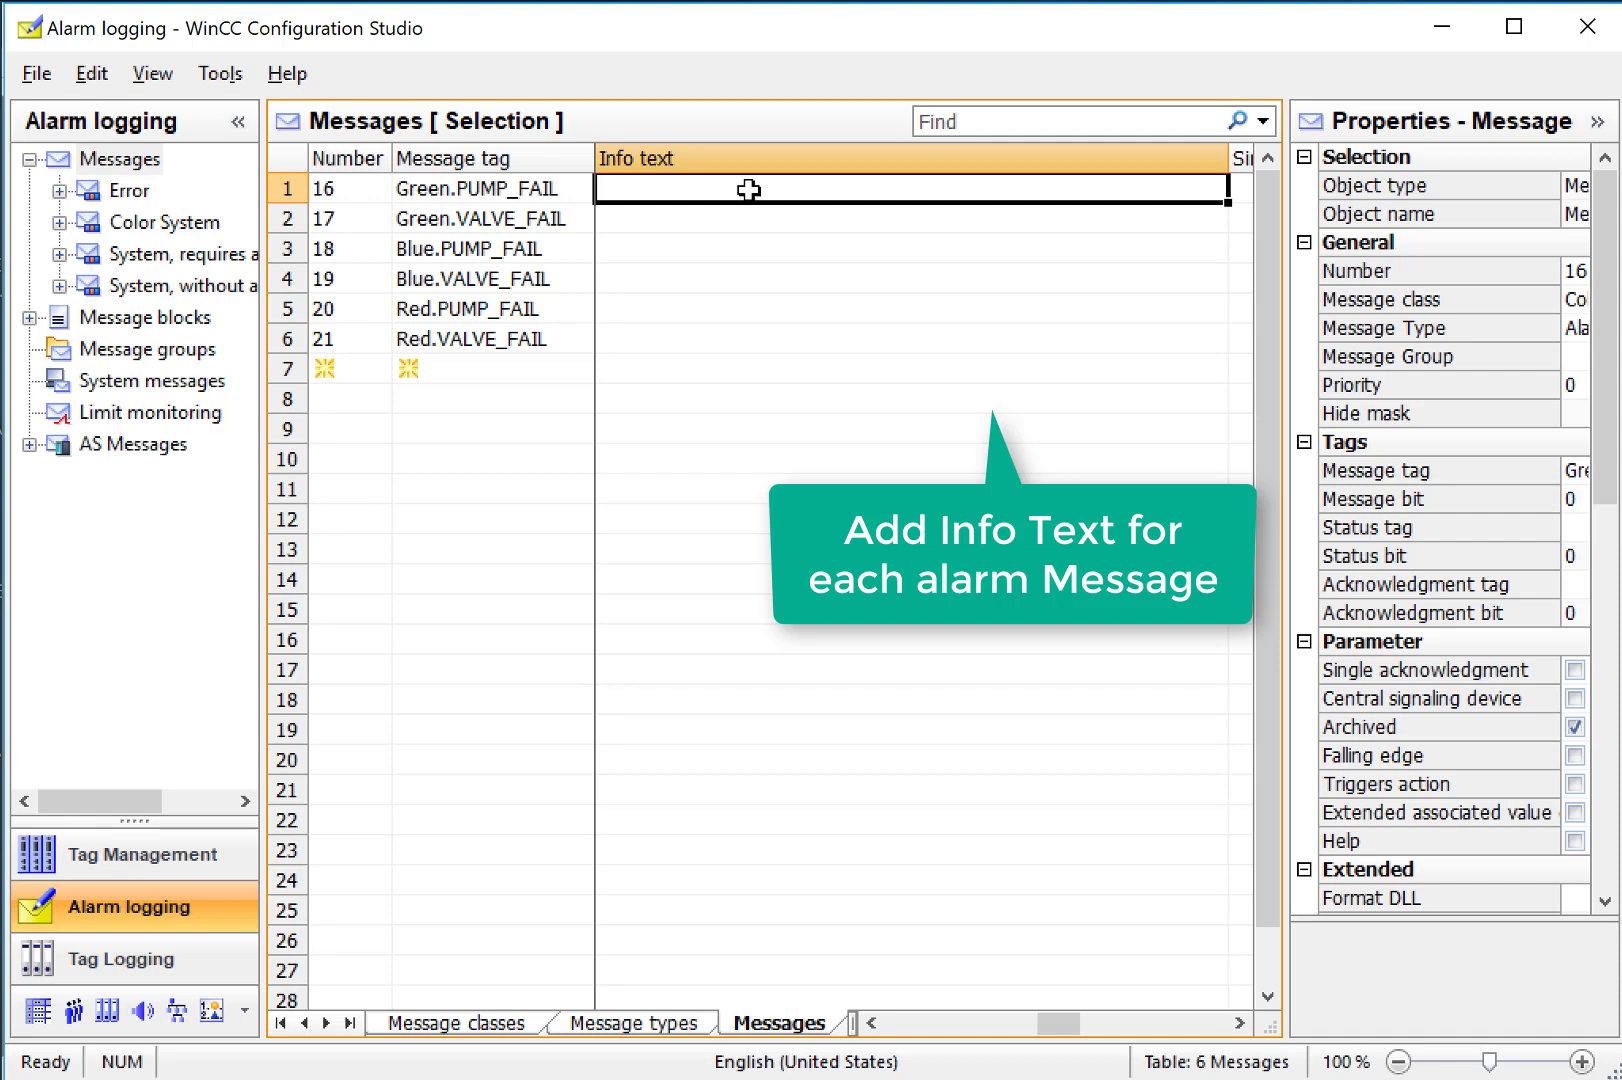
key(ctrl+v)
drag(1228, 203, 888, 235)
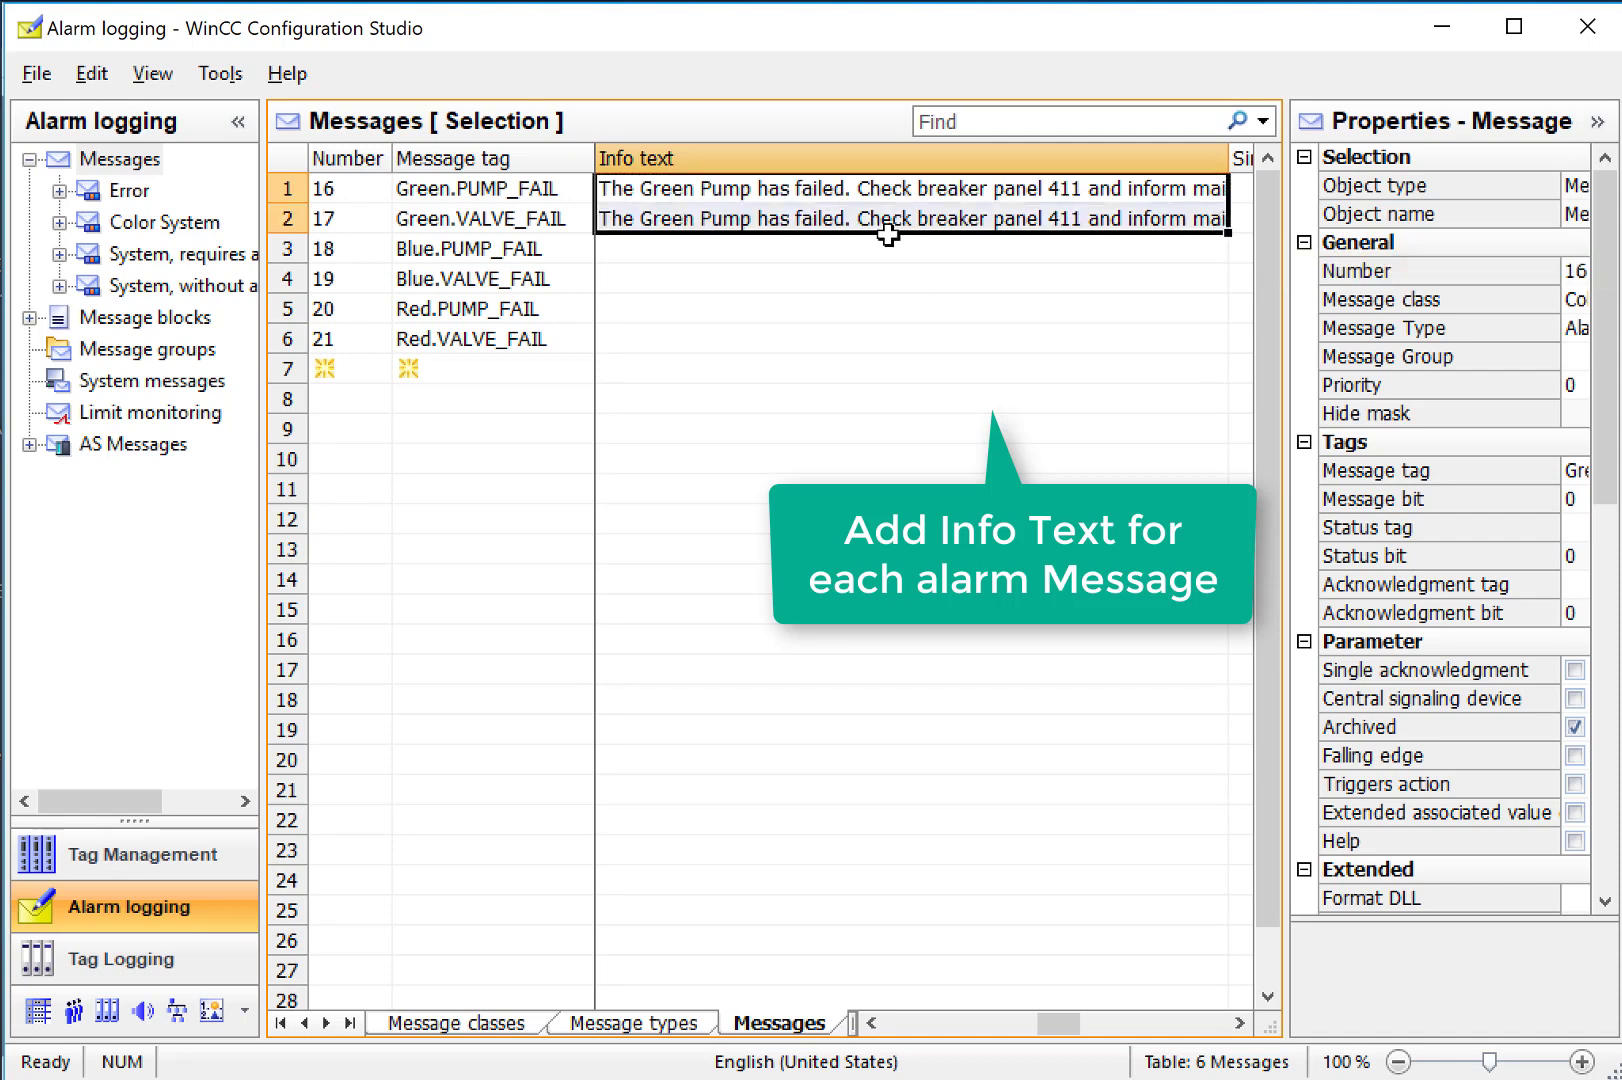
click(862, 219)
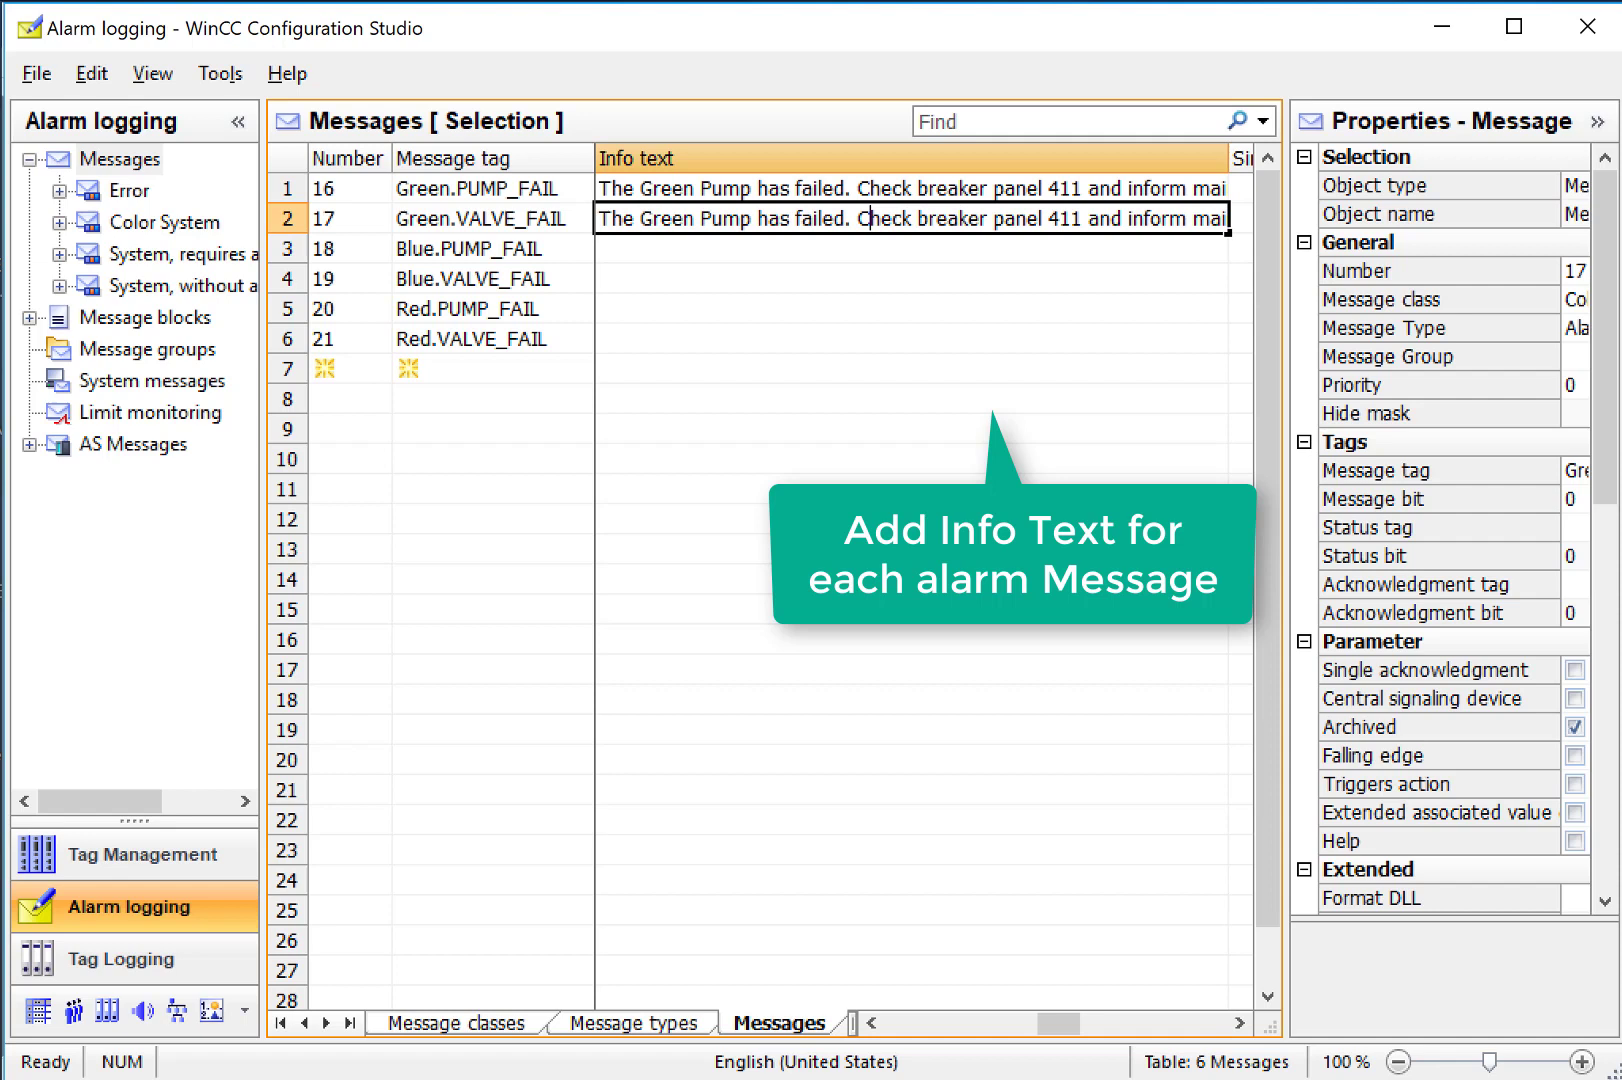
double_click(728, 218)
text(Valve)
Fill messages 18–21 with the pump/valve texts and reword 18–19 to Blue Pump and Blue Valve.
drag(1020, 188, 1016, 218)
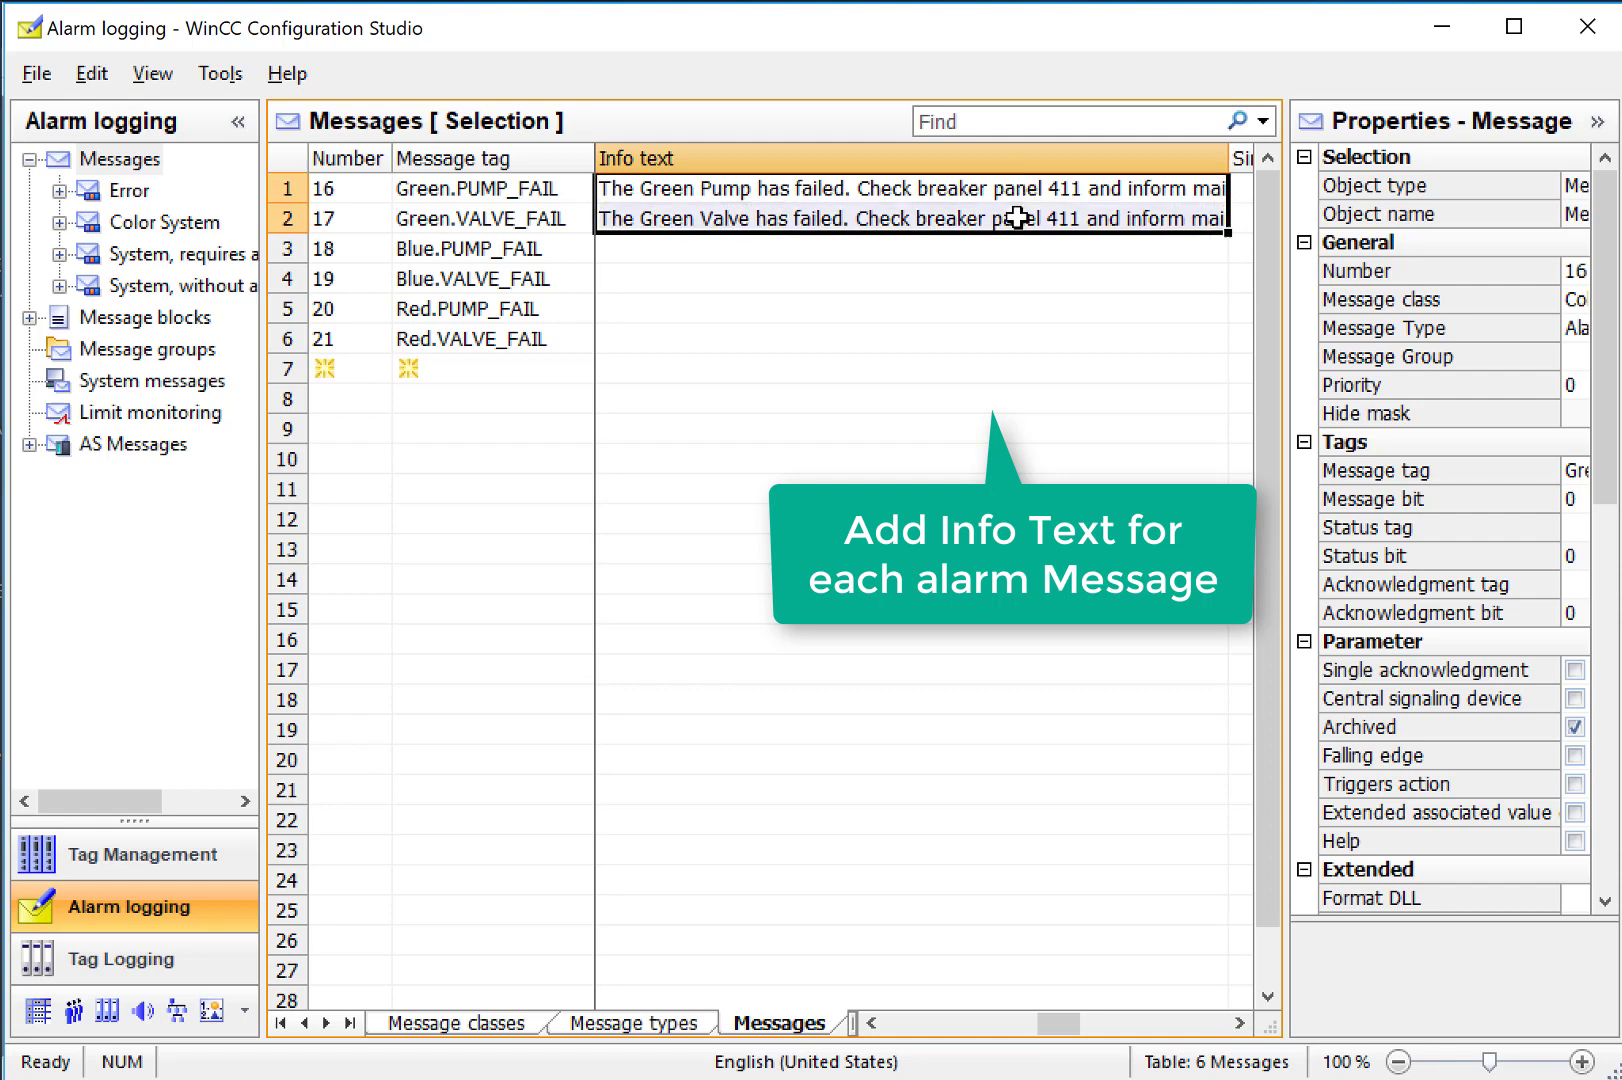
drag(1228, 258, 1205, 361)
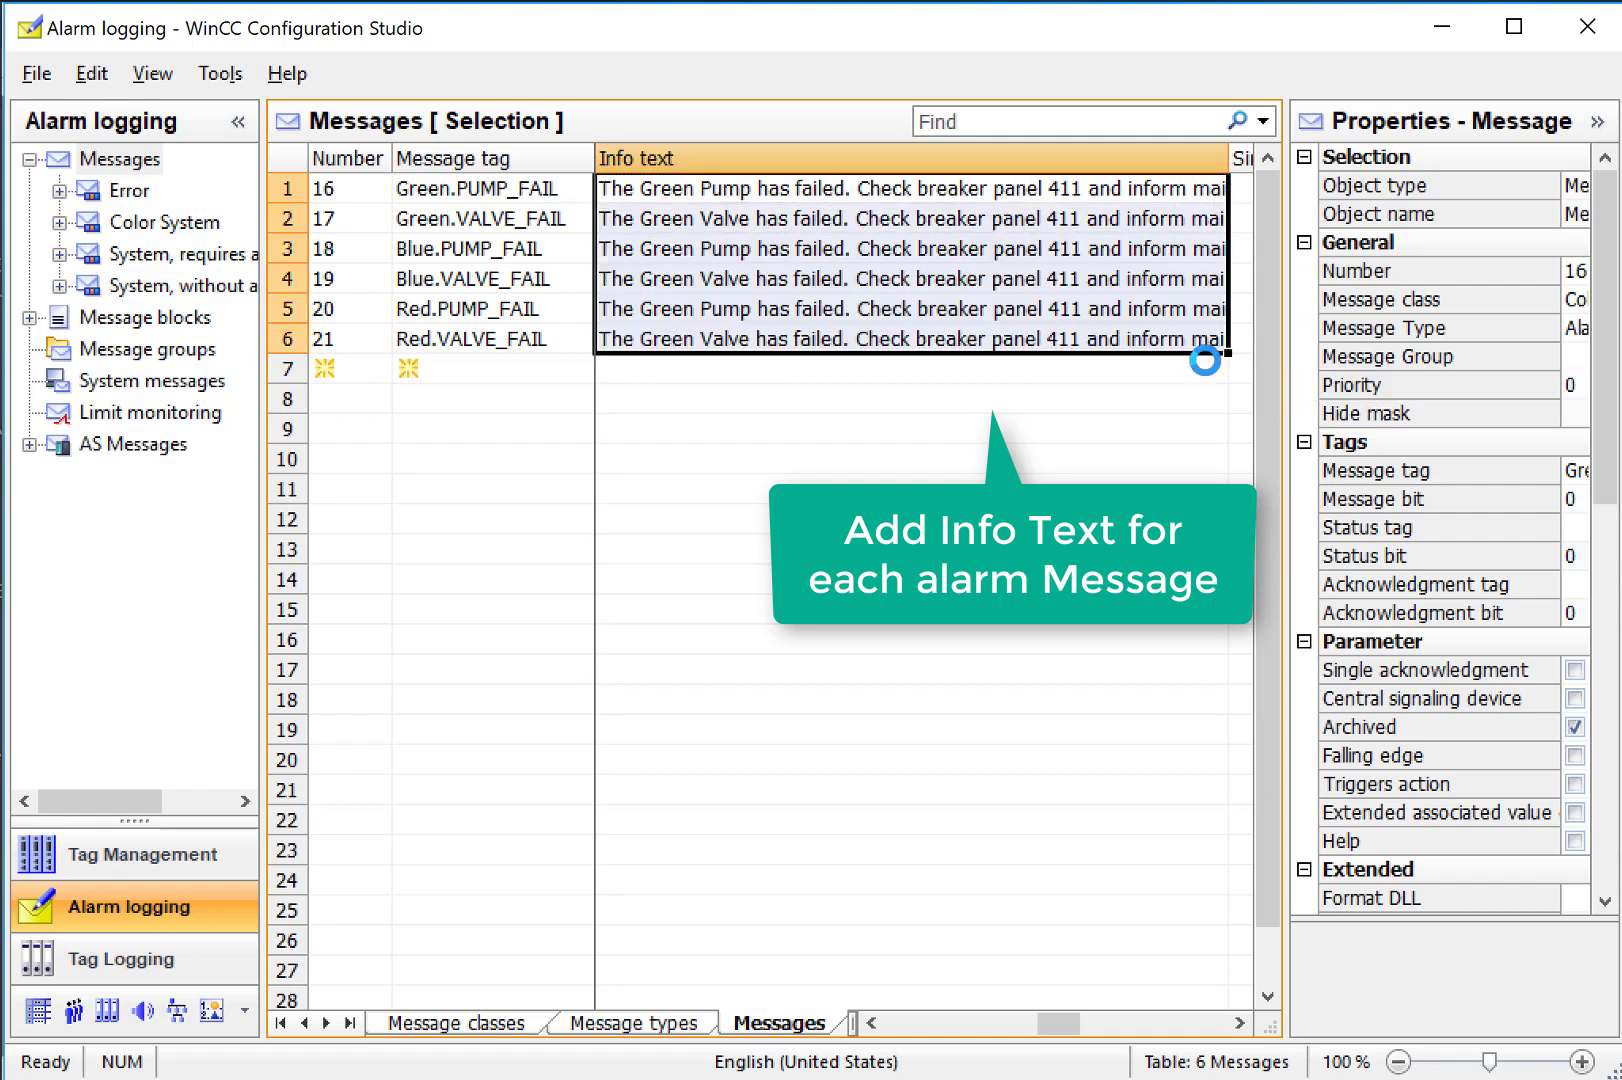
click(832, 371)
double_click(670, 248)
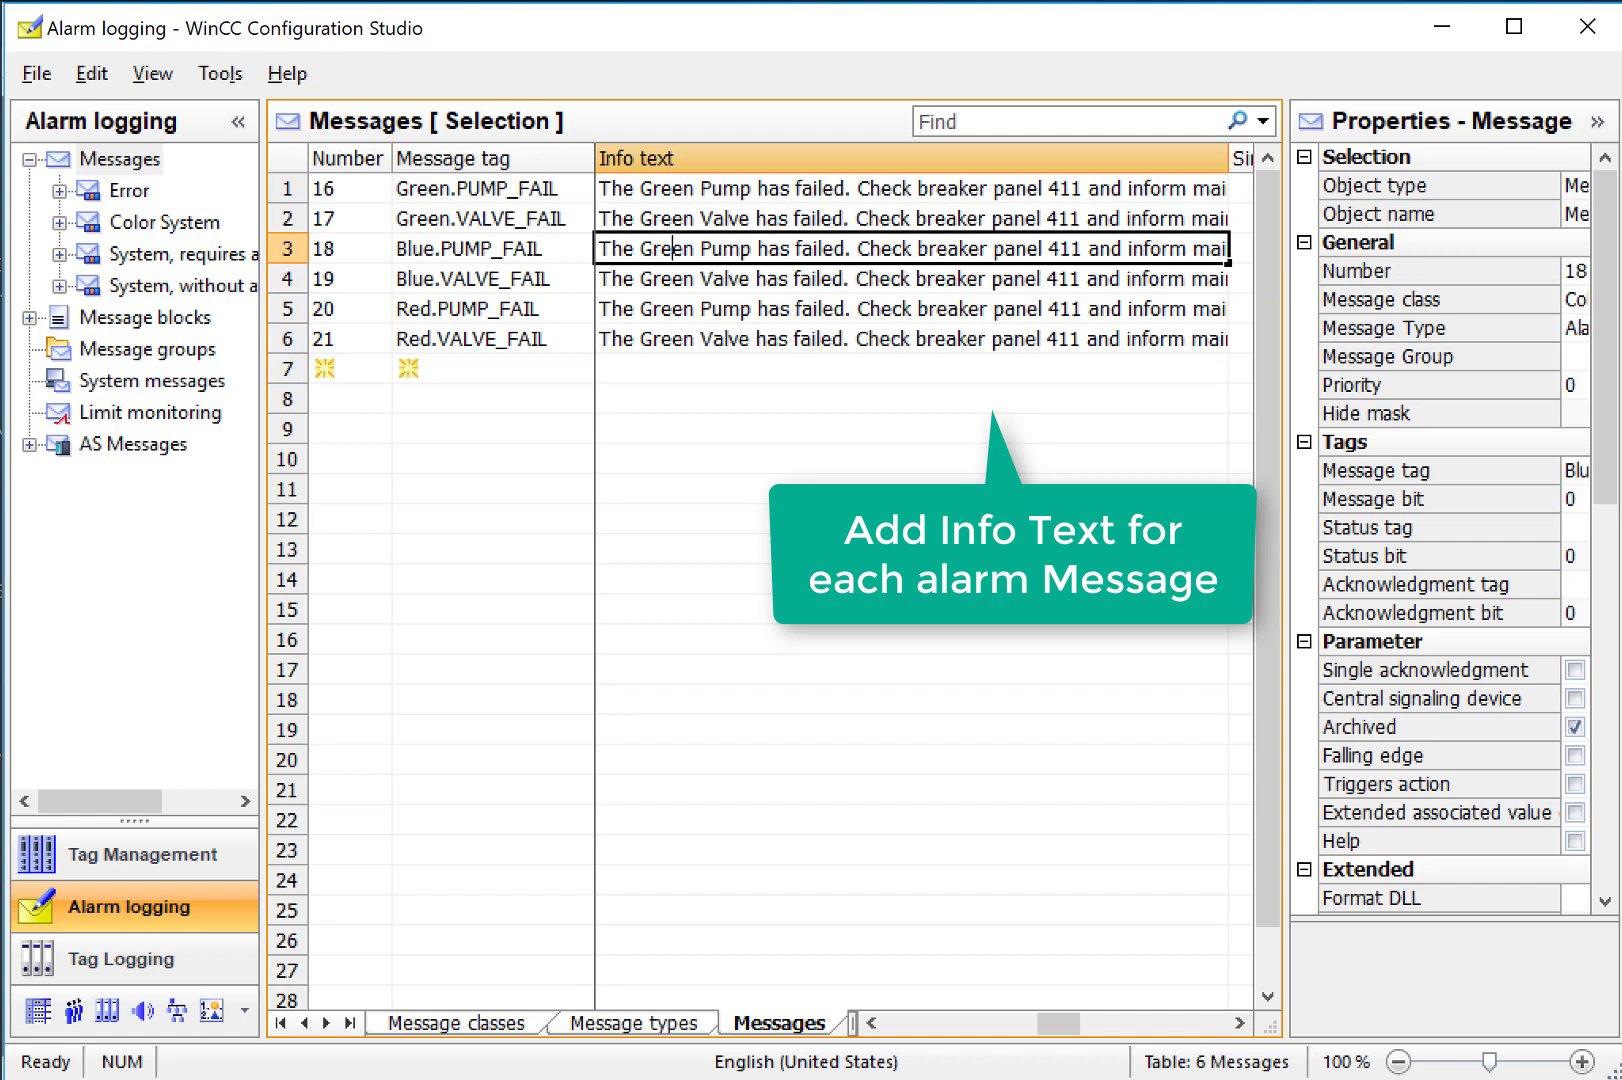
double_click(670, 248)
text(Blue)
key(Return)
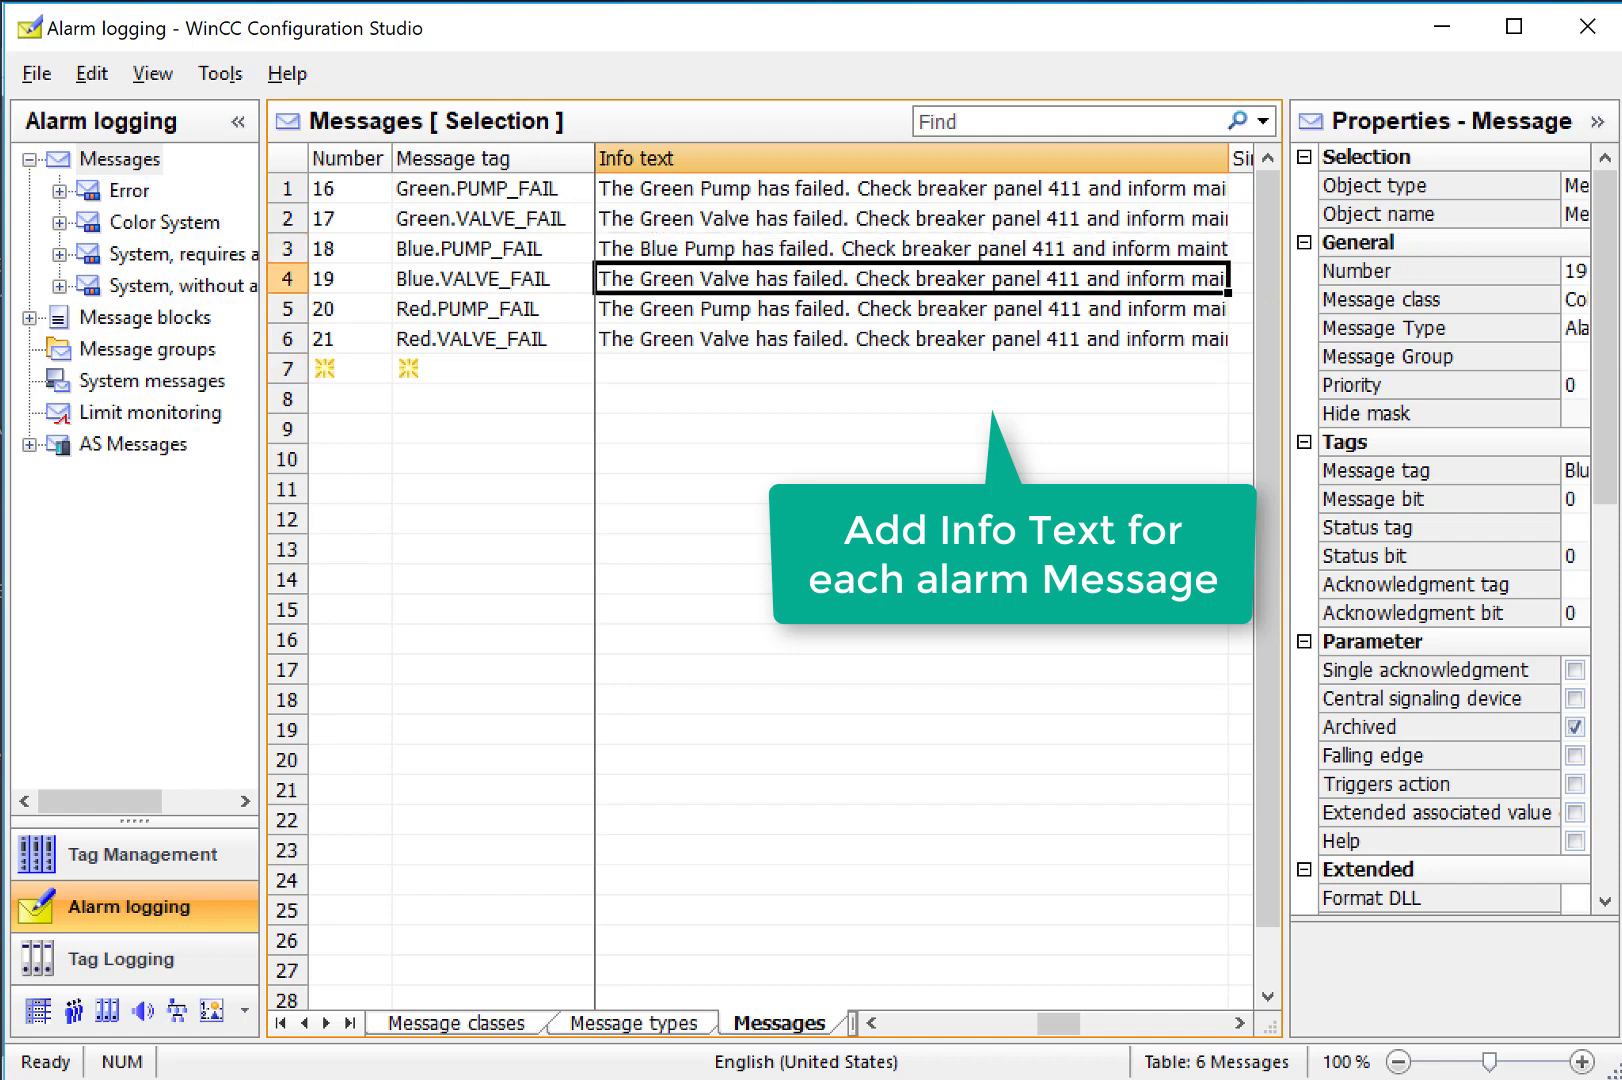
double_click(654, 280)
text(Blue)
key(Return)
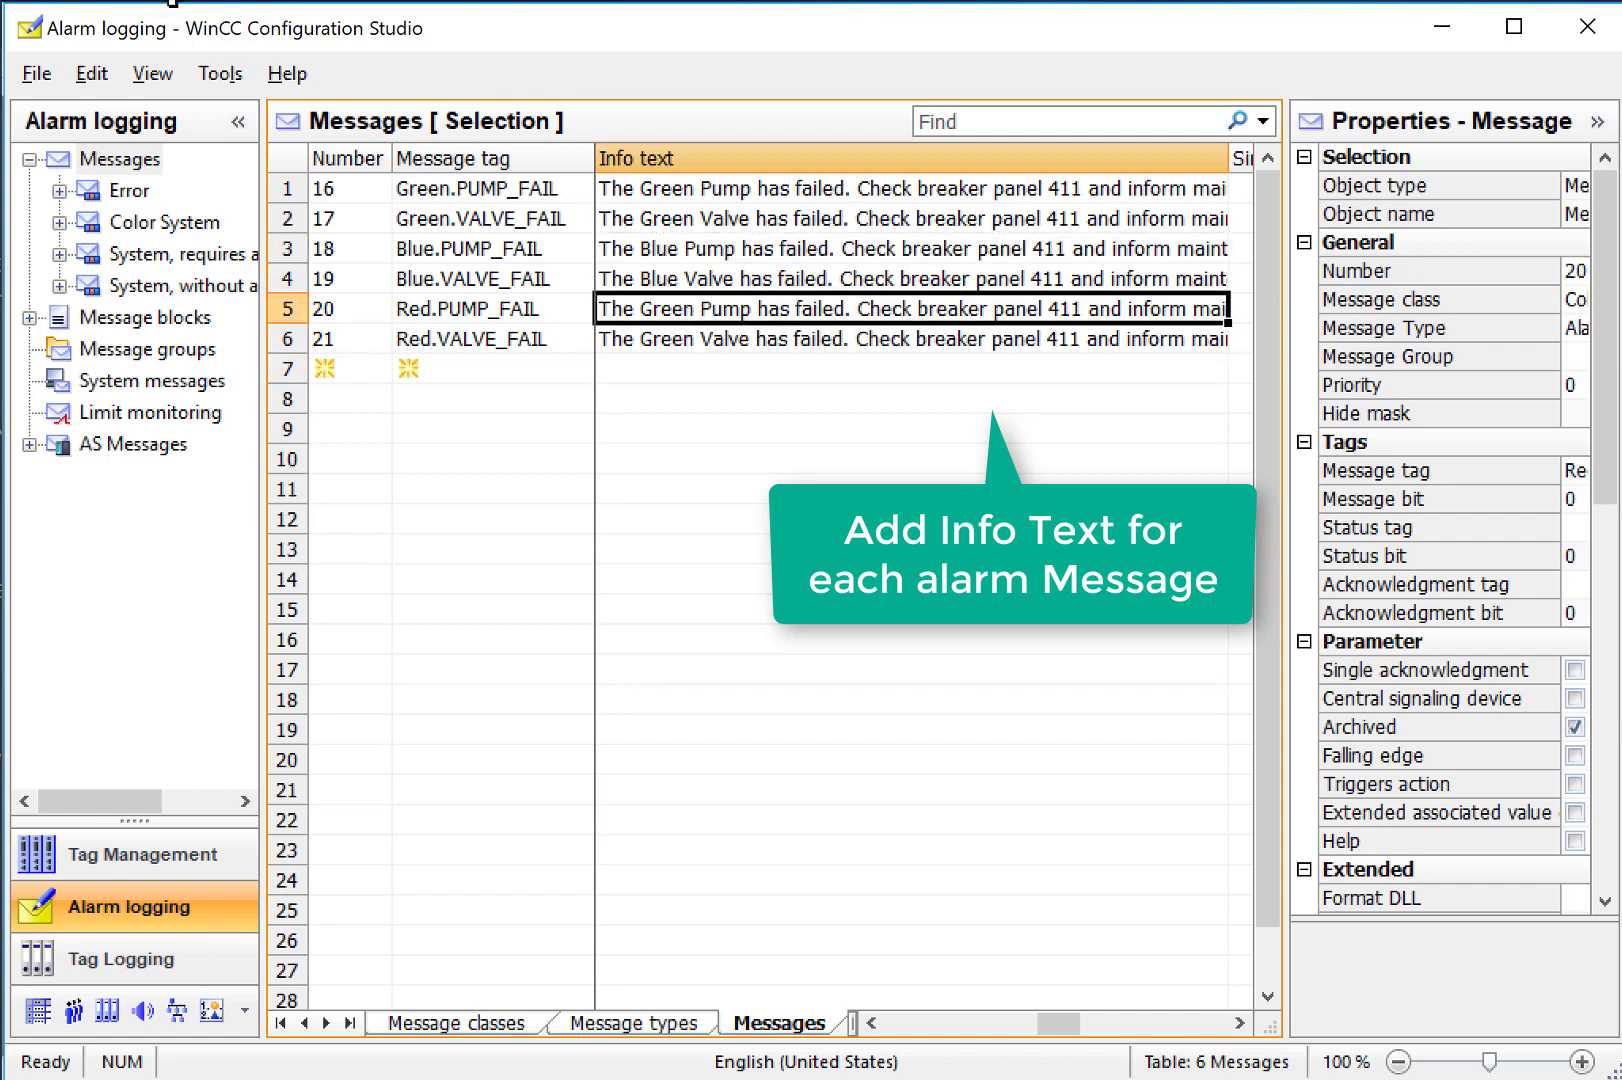
Reword messages 20–21 to Red Pump and Red Valve, save Main.PDL, and start runtime.
double_click(673, 310)
text(Red)
key(Return)
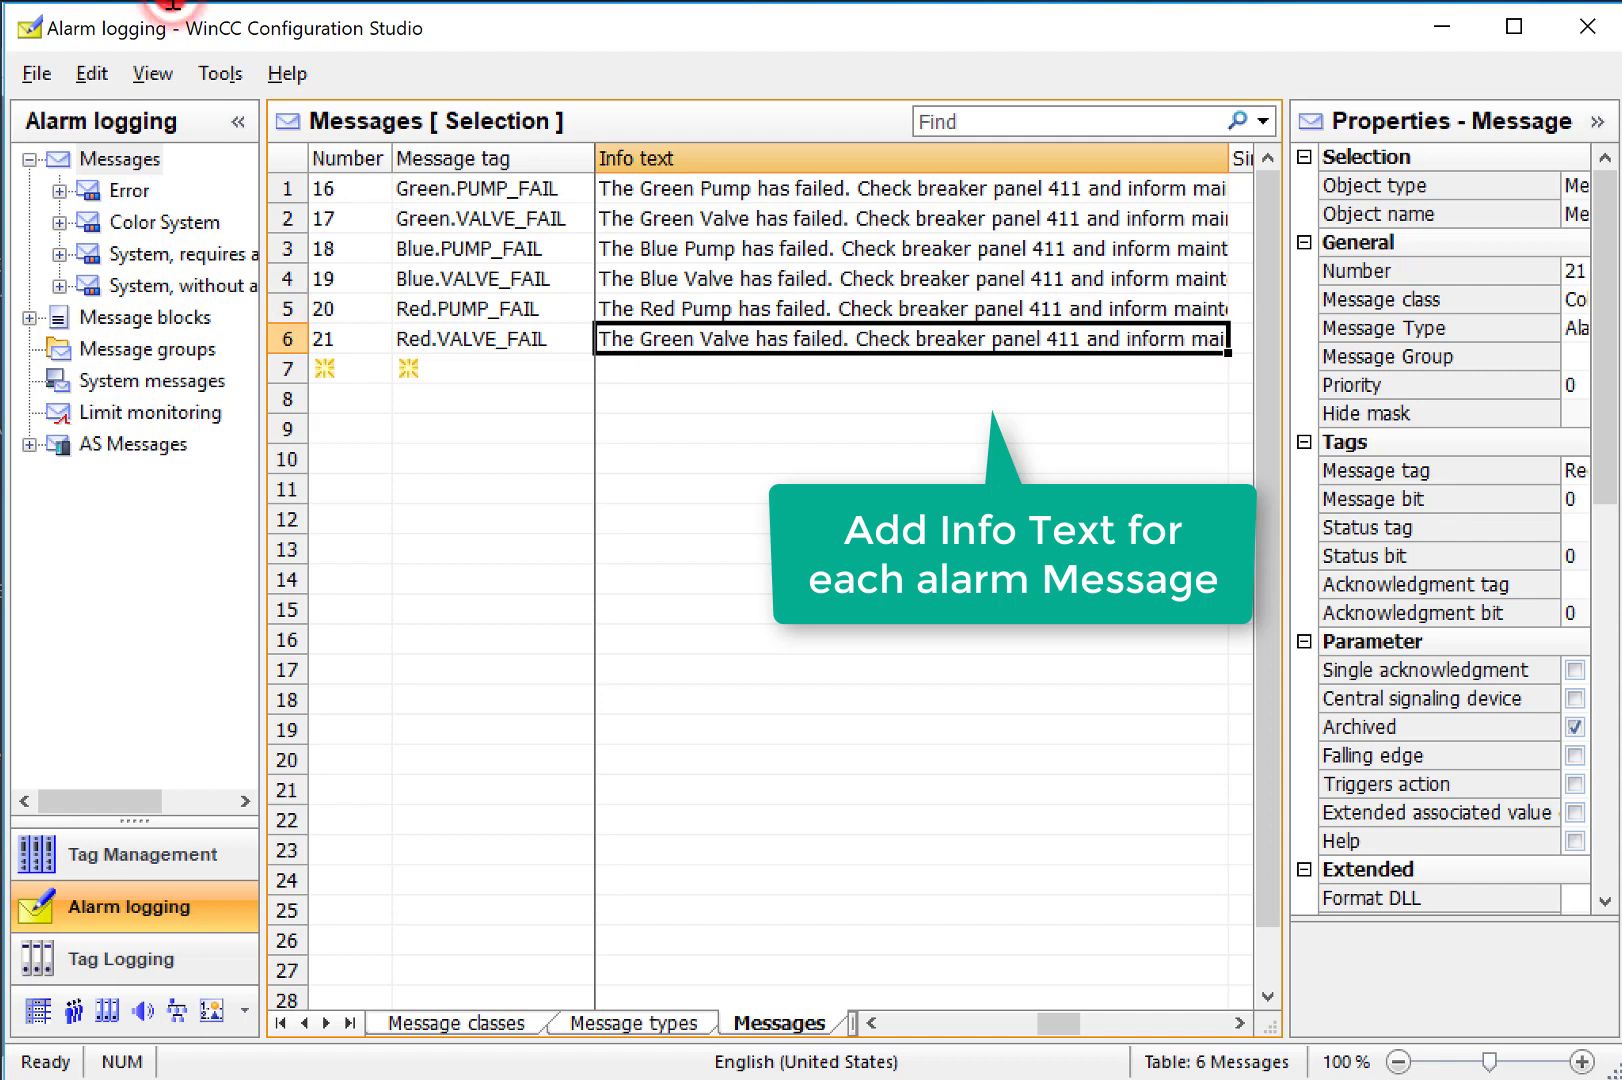
double_click(677, 337)
text(Red)
key(Return)
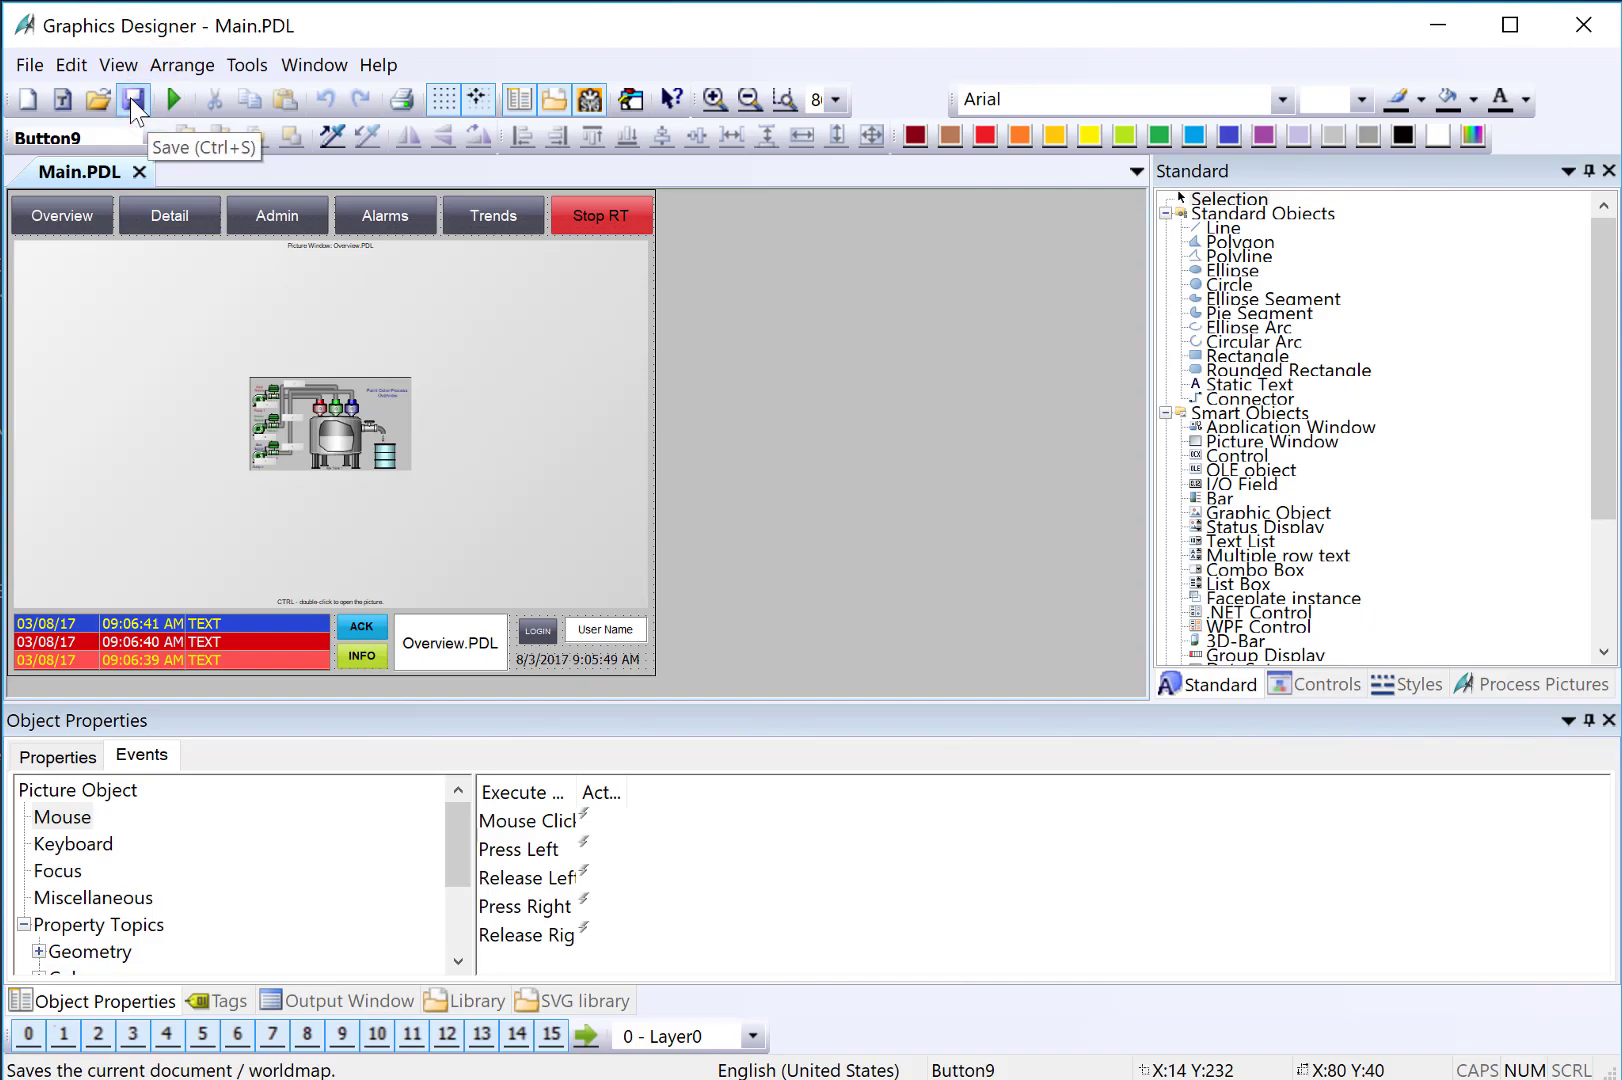
click(131, 99)
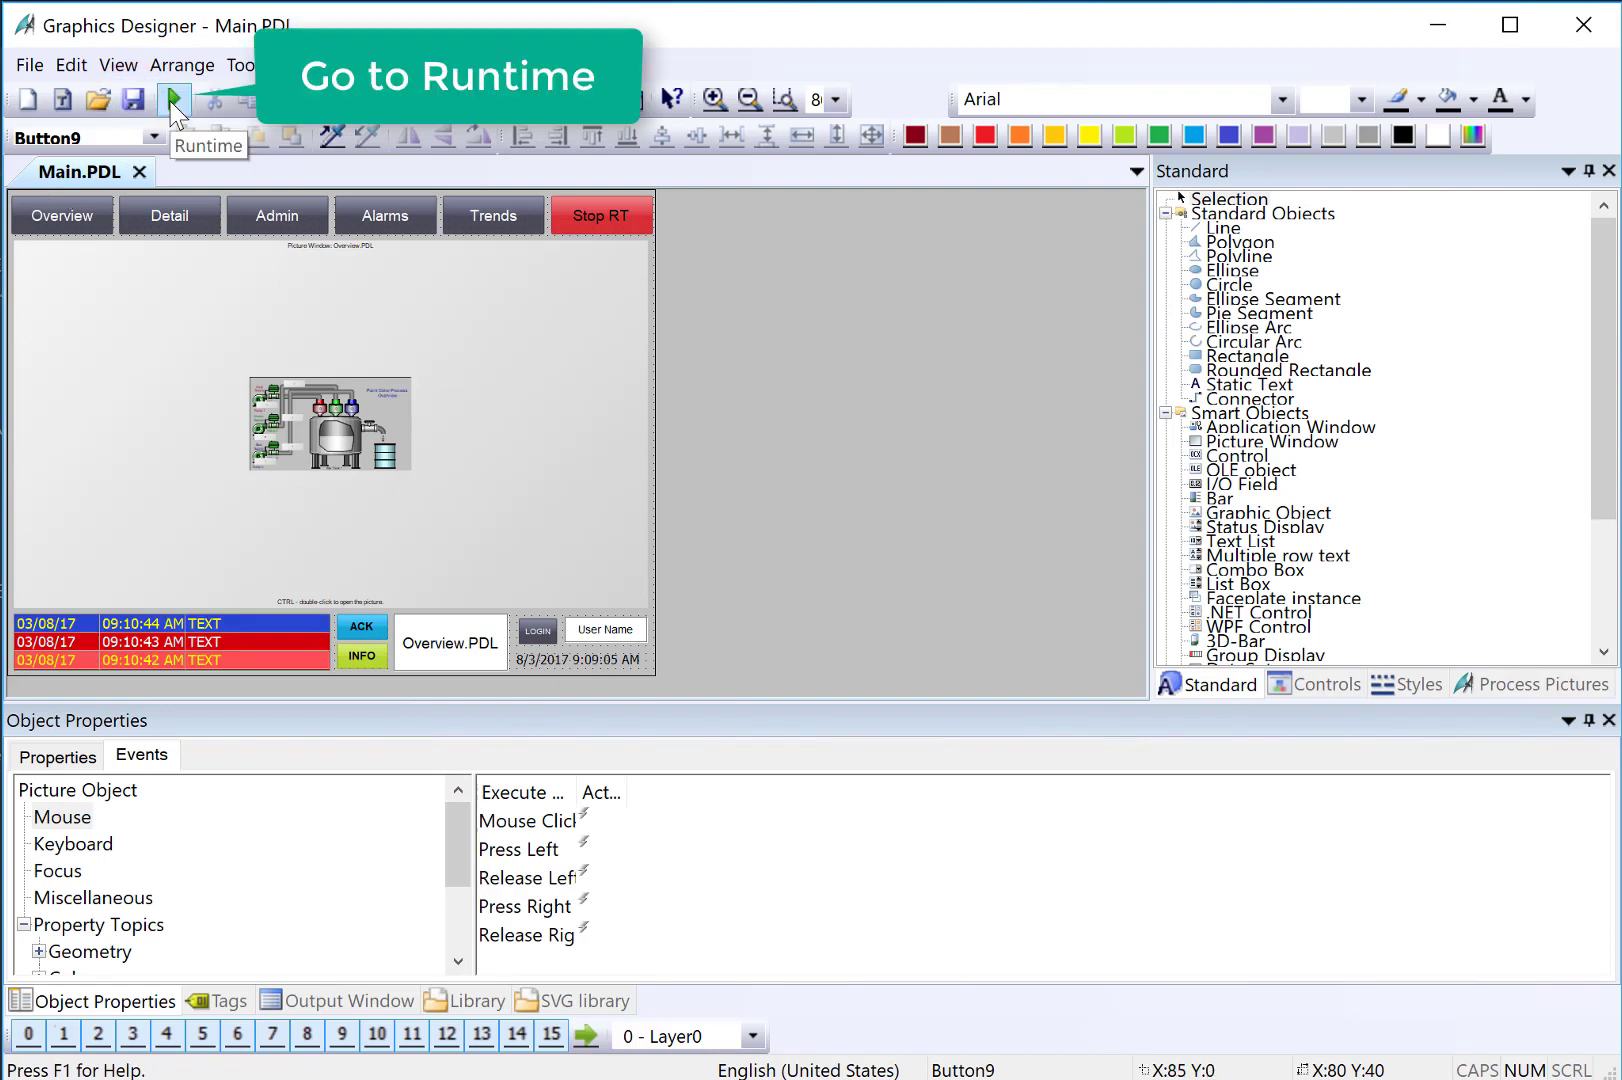
click(172, 100)
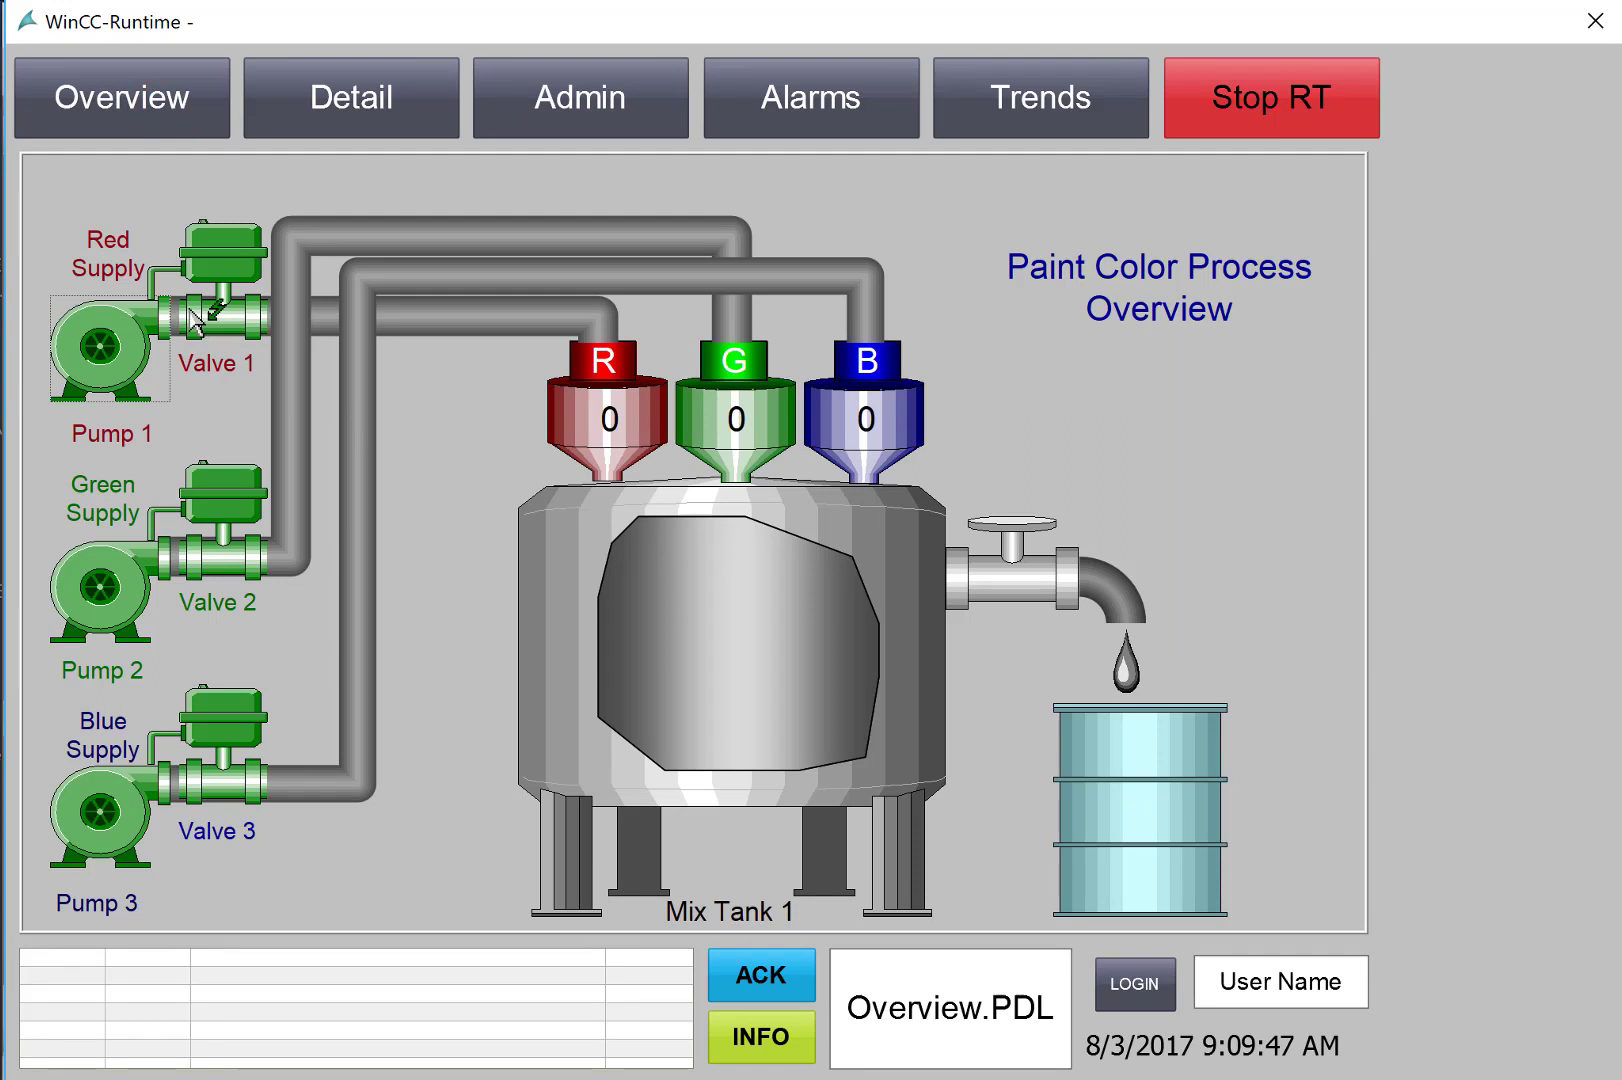
Press TEST in the Valve 1 (Red Valve) and Pump 2 (Green Pump) faceplates to raise failures.
click(202, 258)
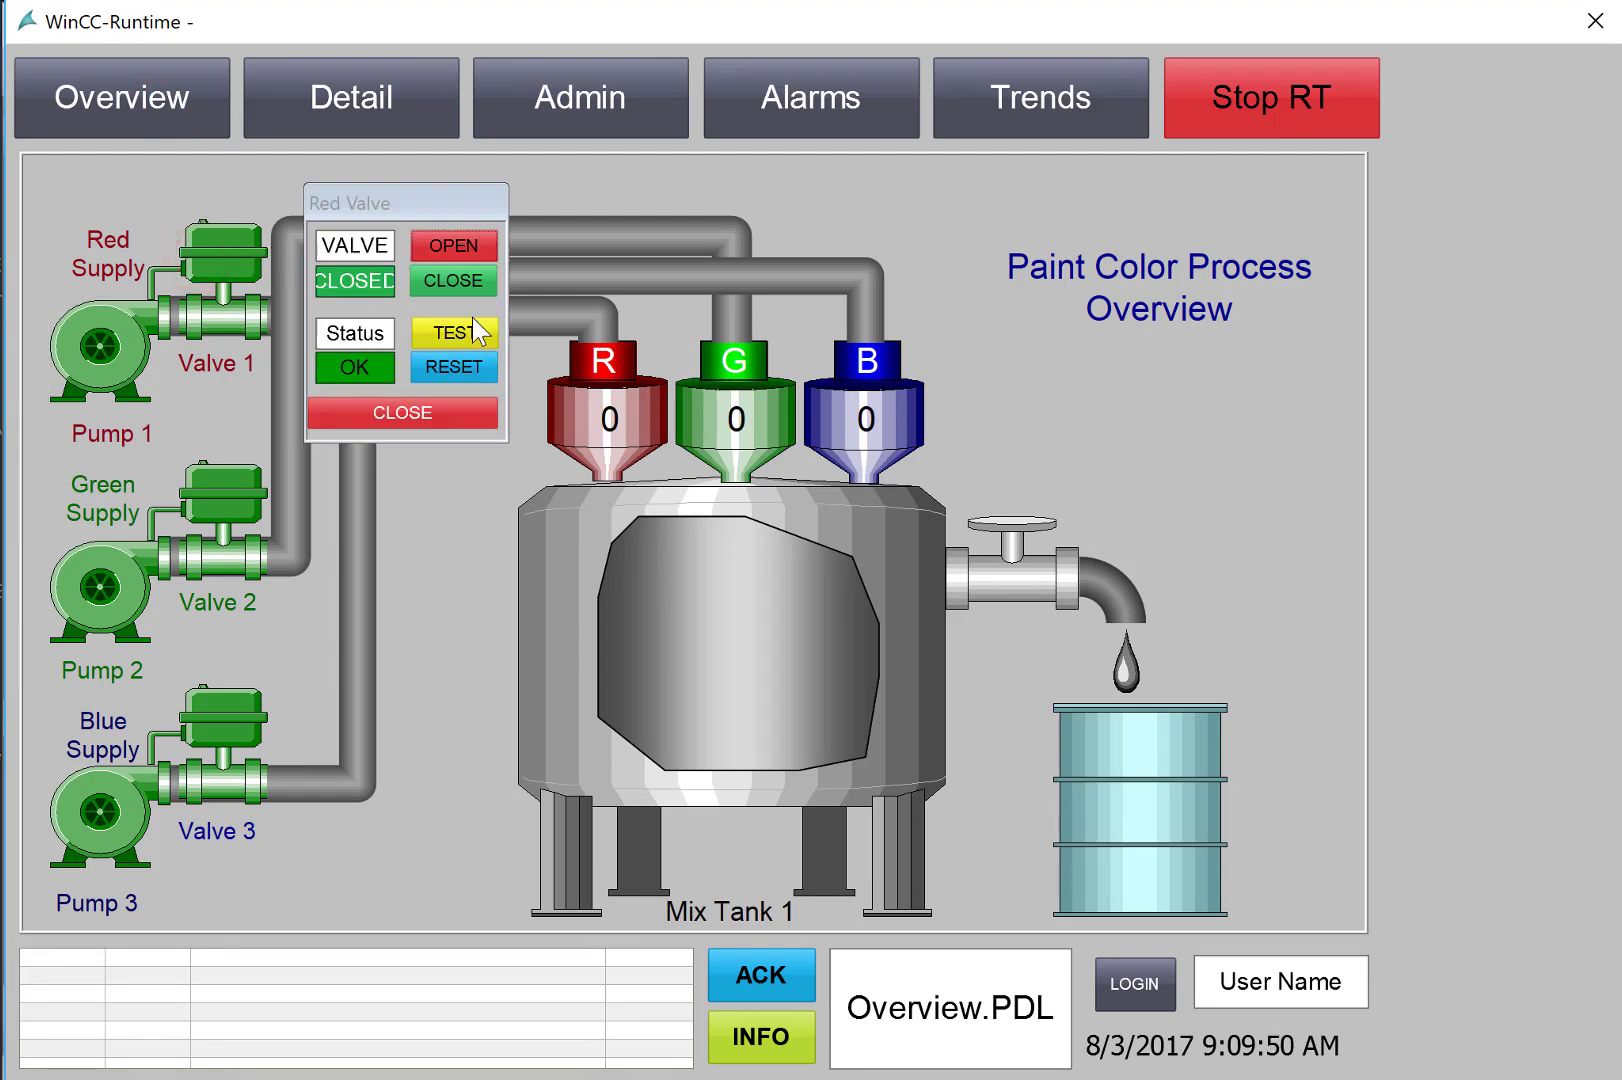
click(487, 343)
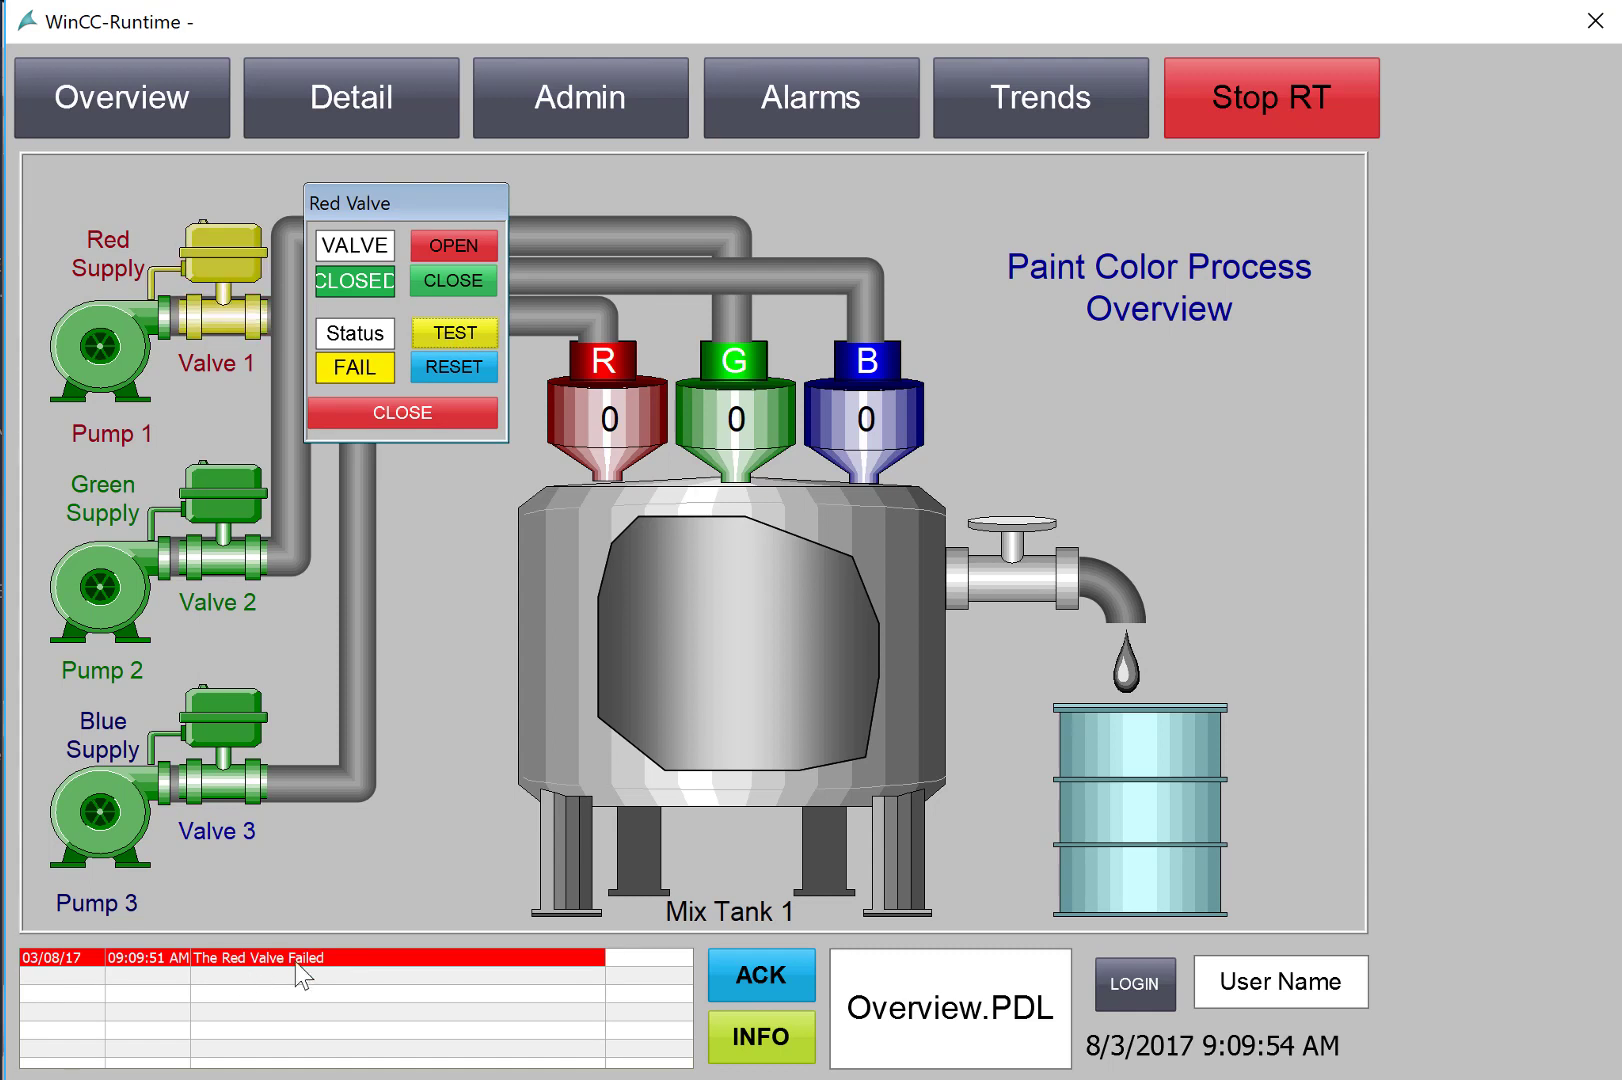
click(95, 583)
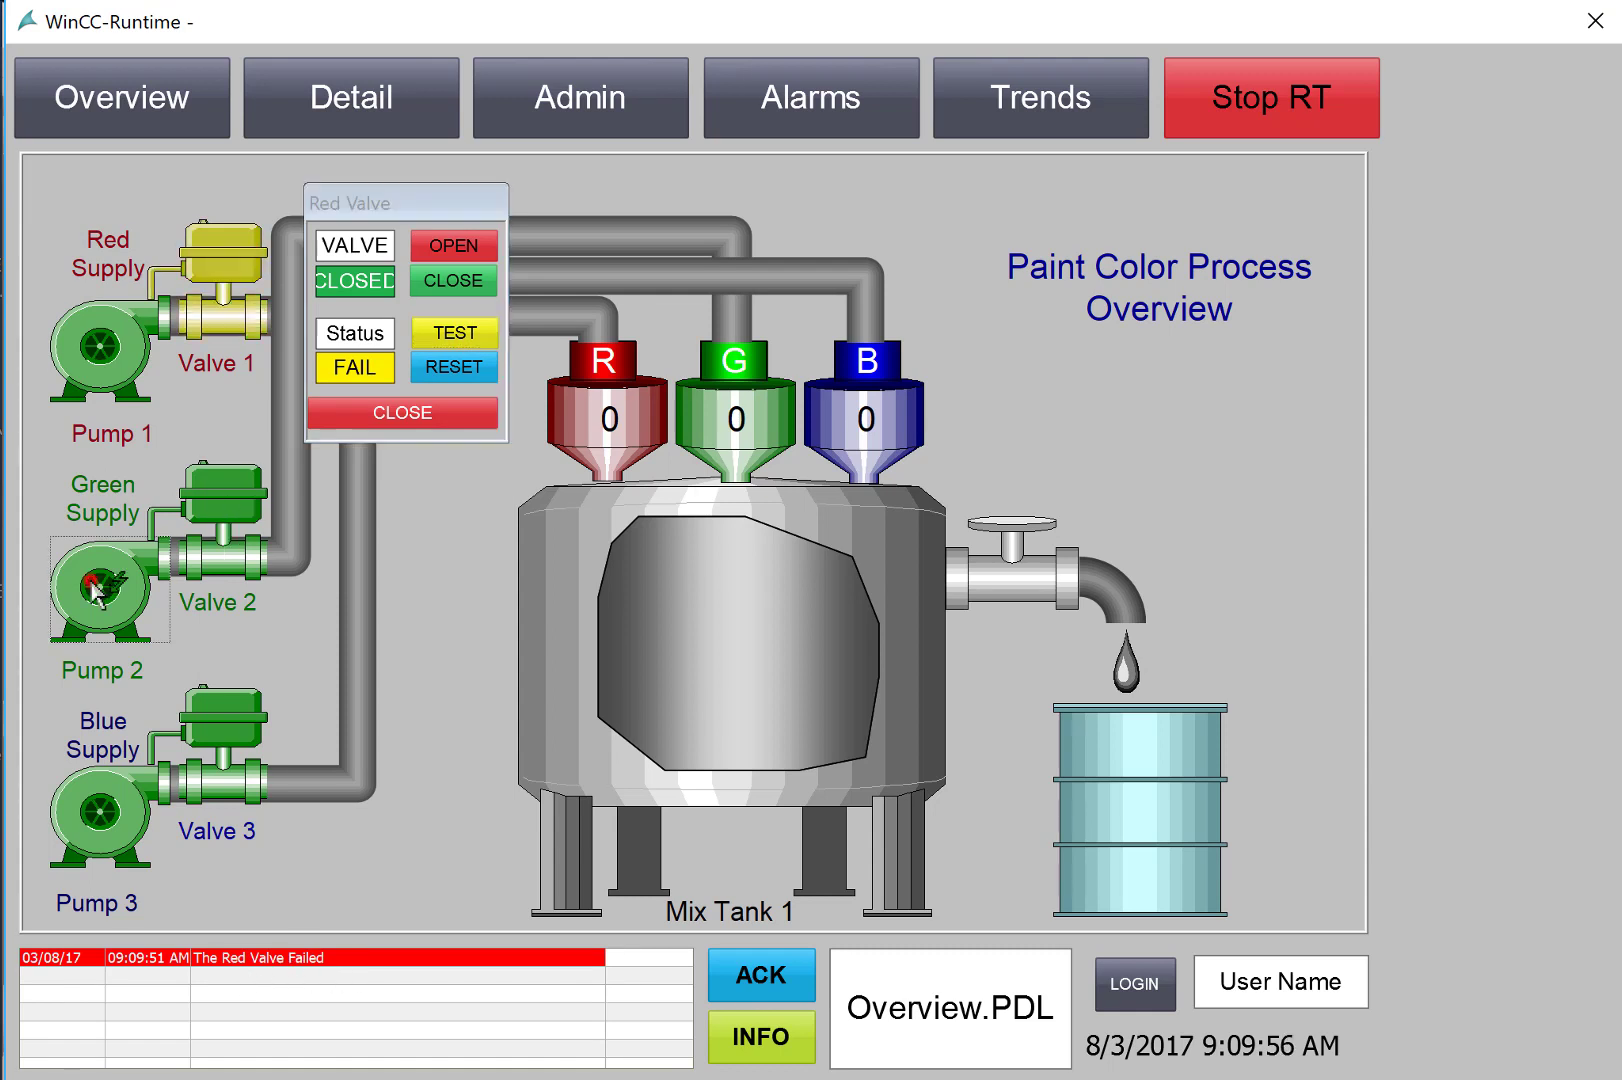
click(213, 772)
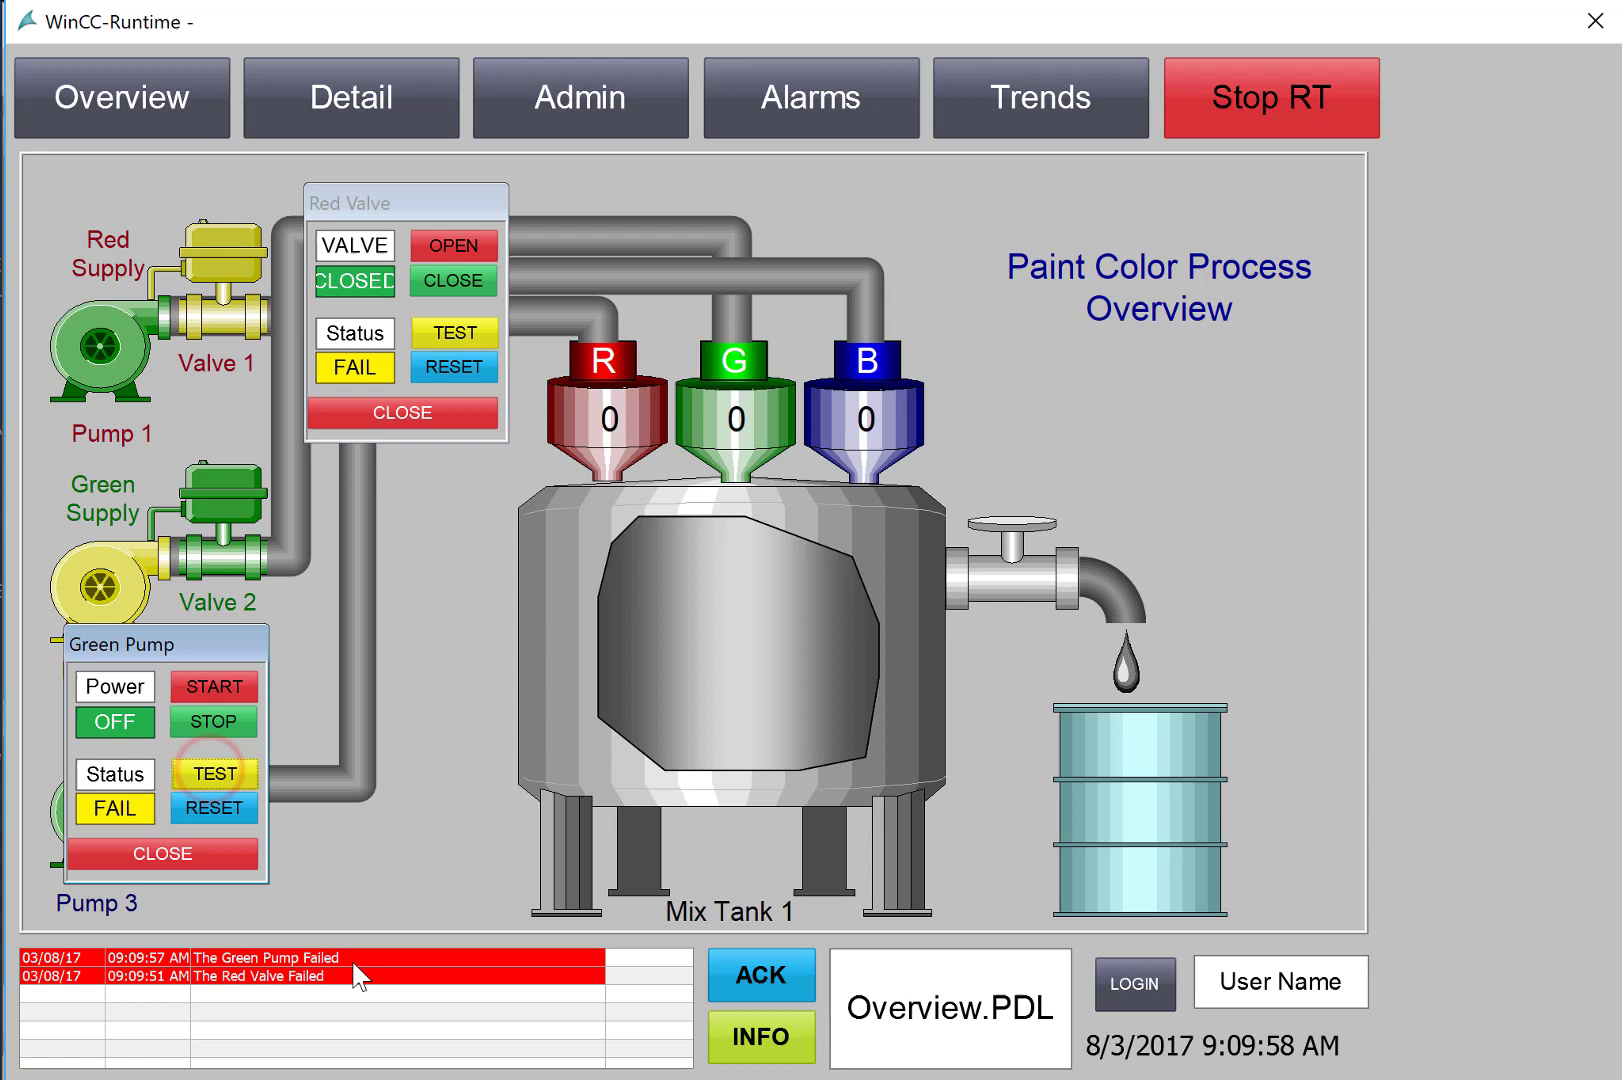
click(347, 969)
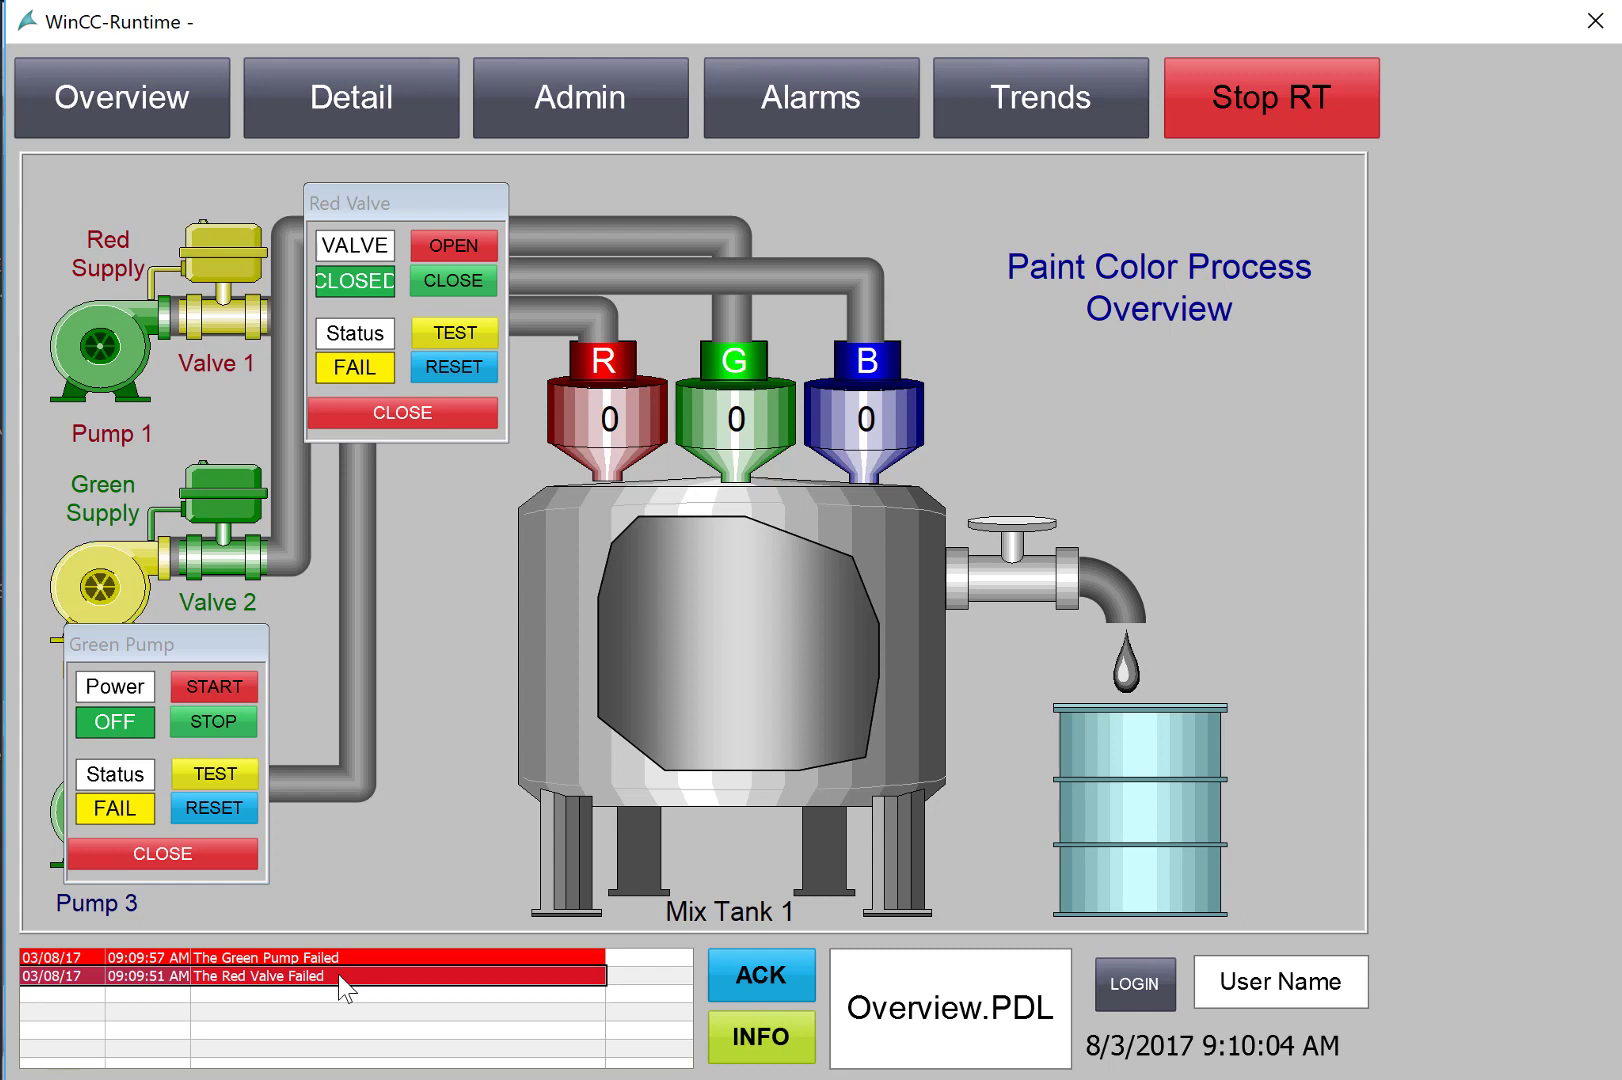
Acknowledge the Red Valve Failed and Green Pump Failed alarms.
click(780, 982)
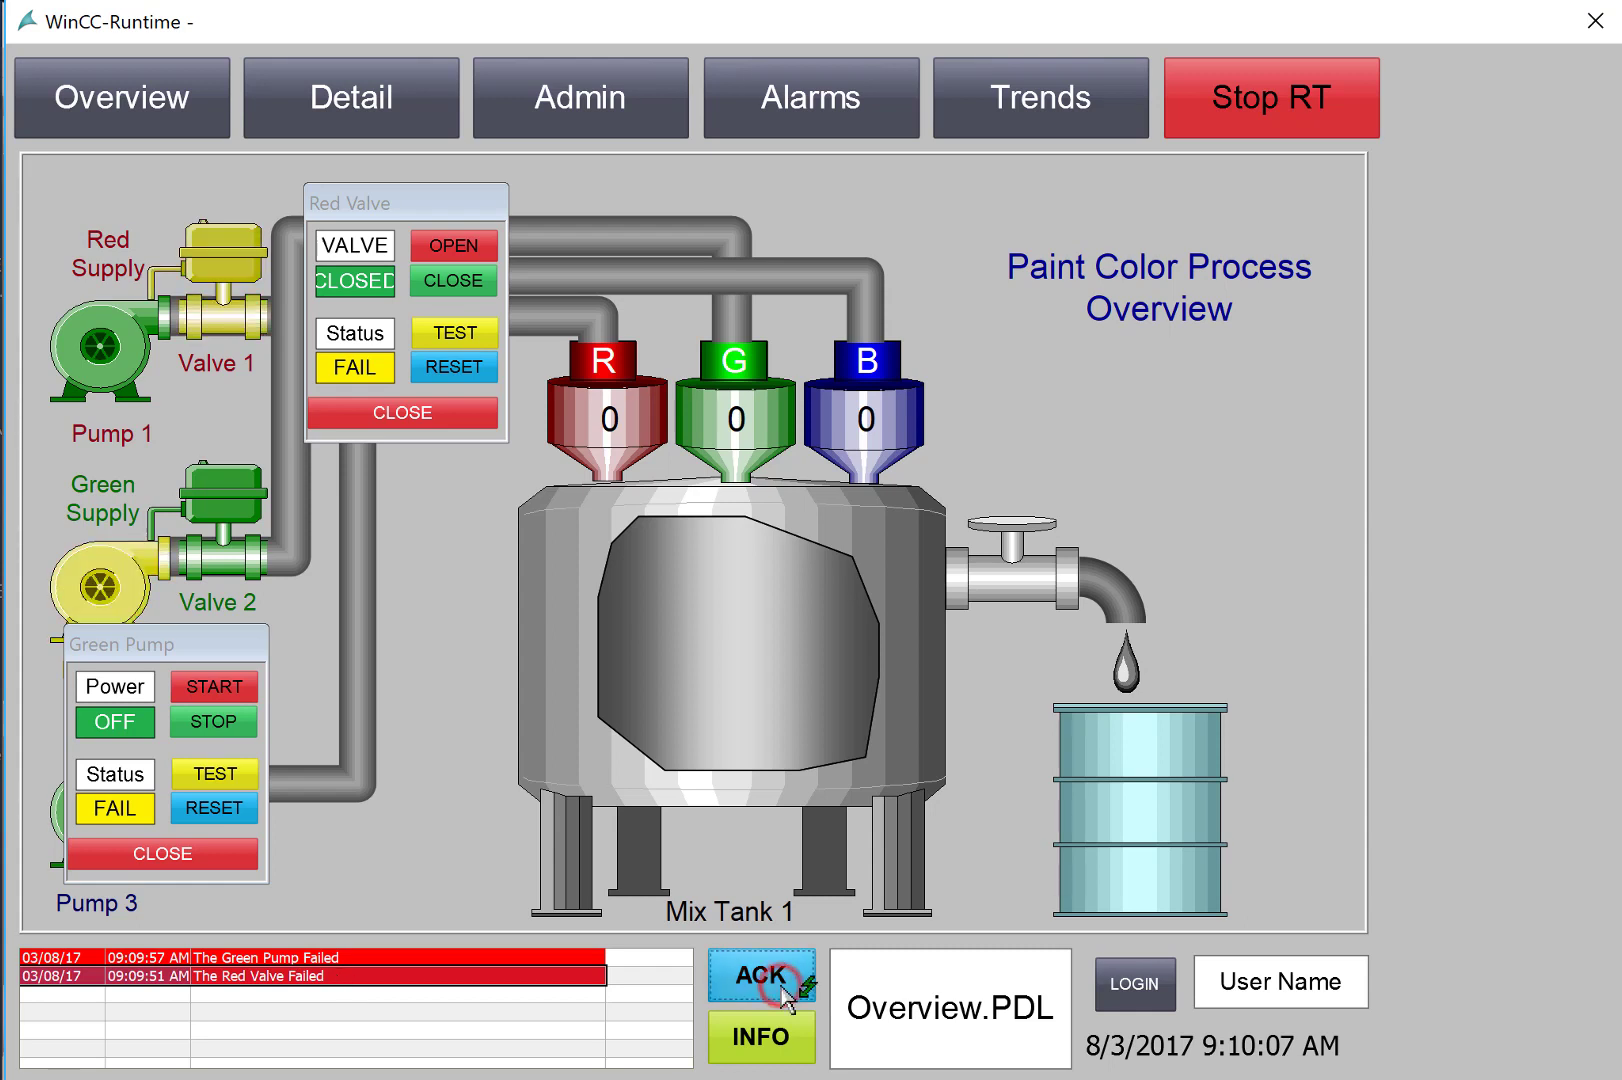
click(271, 959)
click(760, 978)
View the Green Pump alarm's info text, close it, then open the Red Valve's info text.
click(735, 1035)
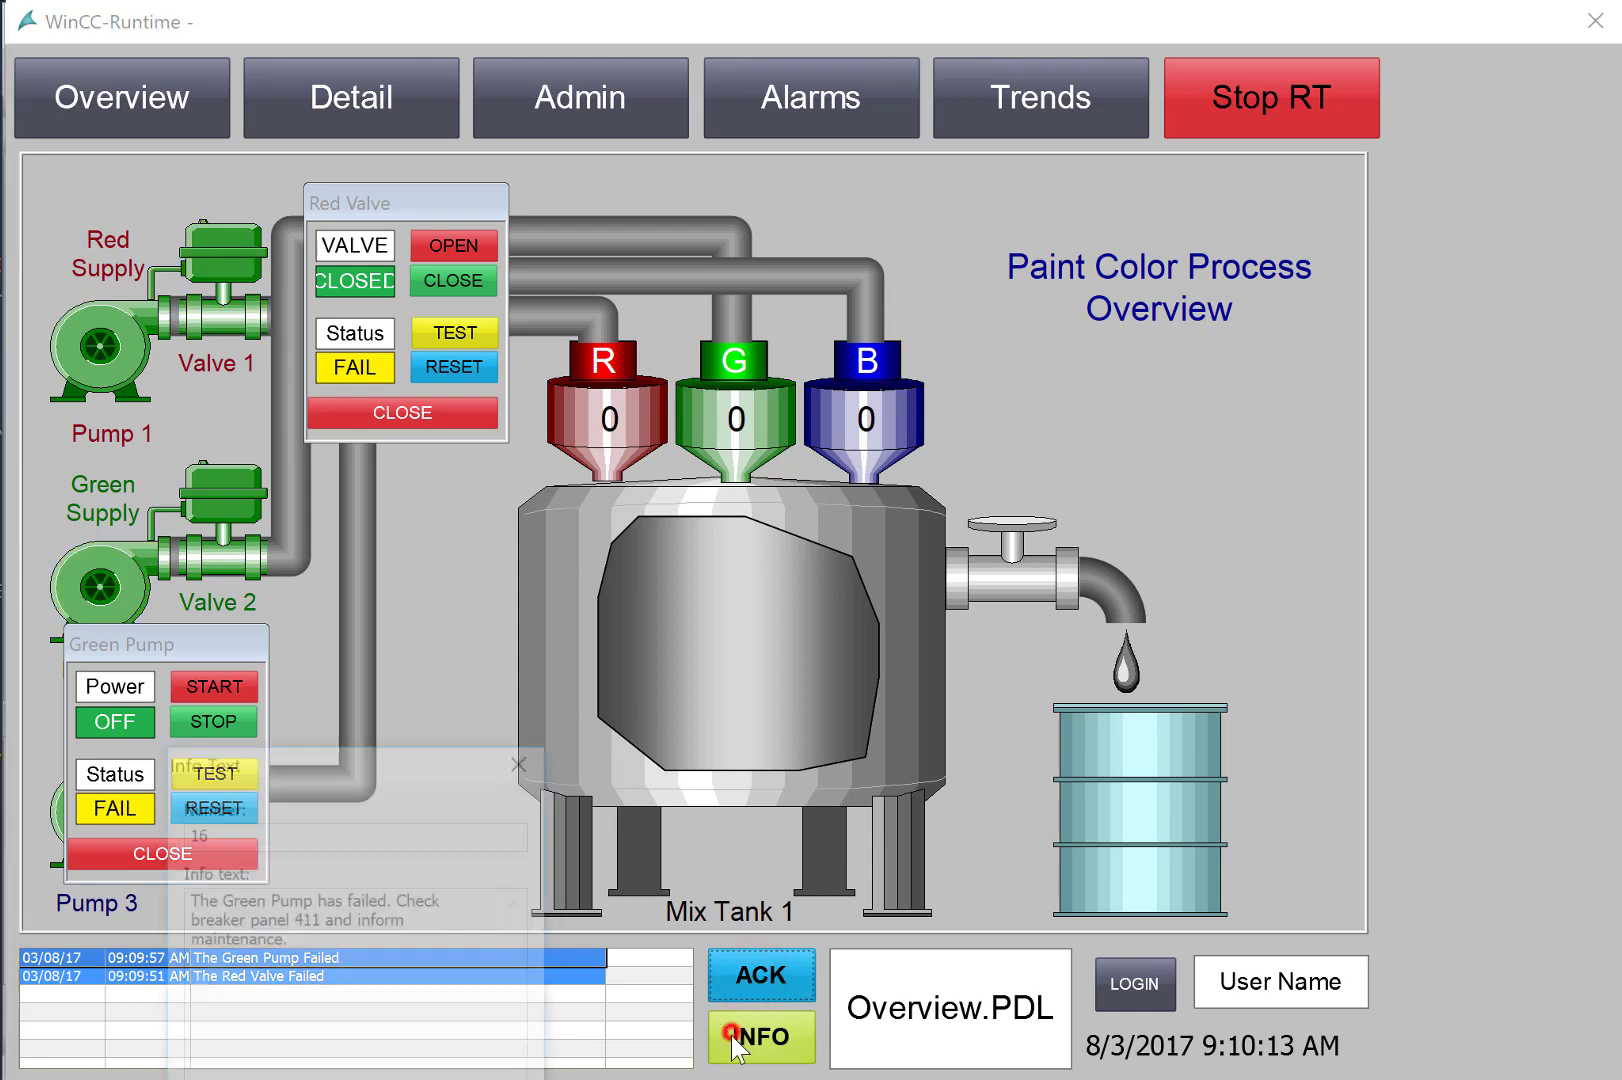
drag(362, 775, 847, 465)
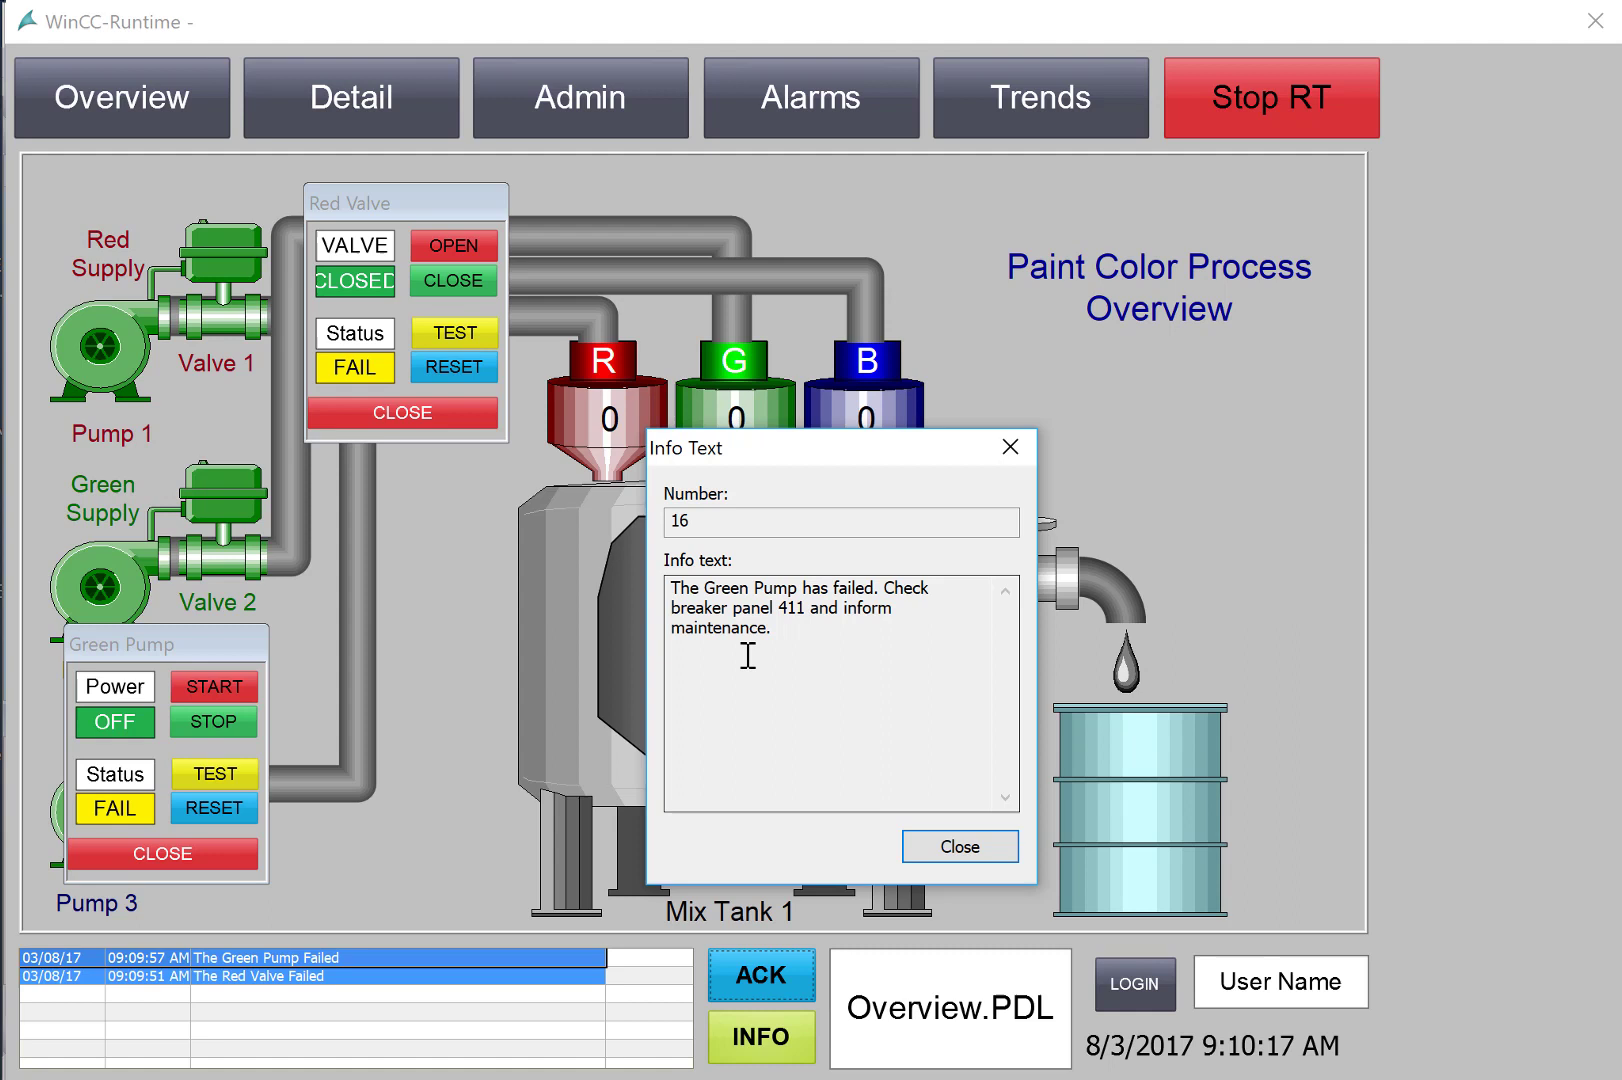
click(920, 845)
click(351, 974)
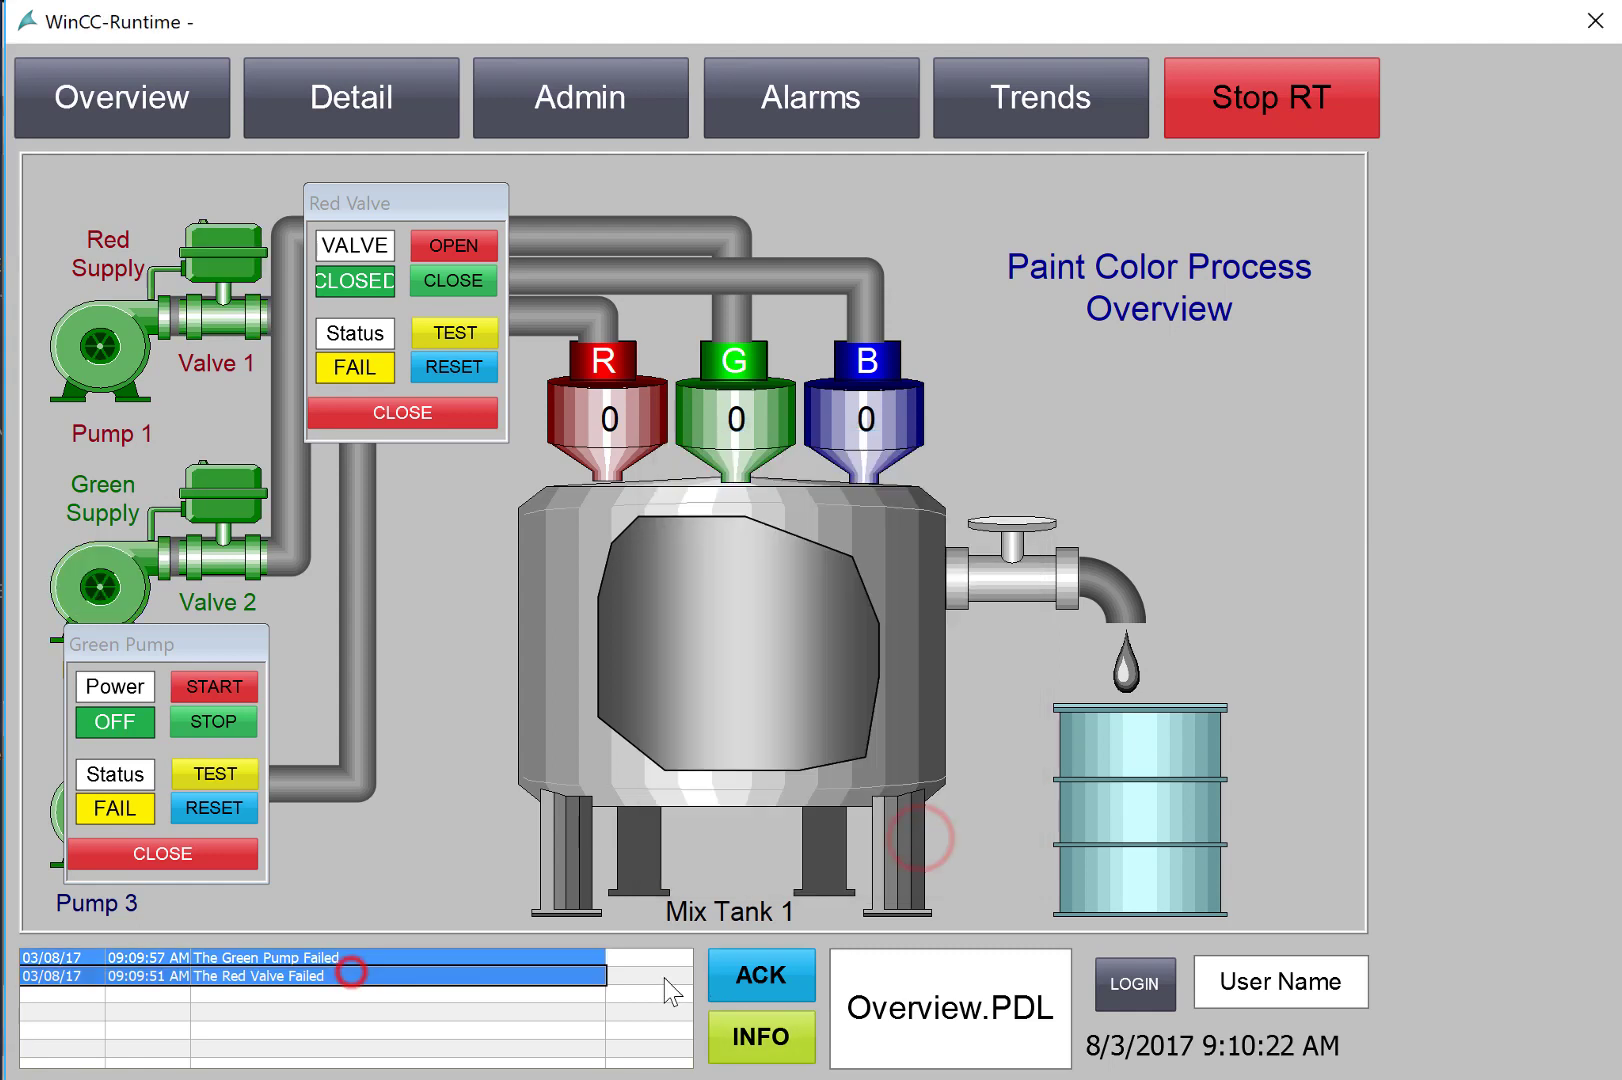
click(752, 1040)
drag(308, 771, 688, 409)
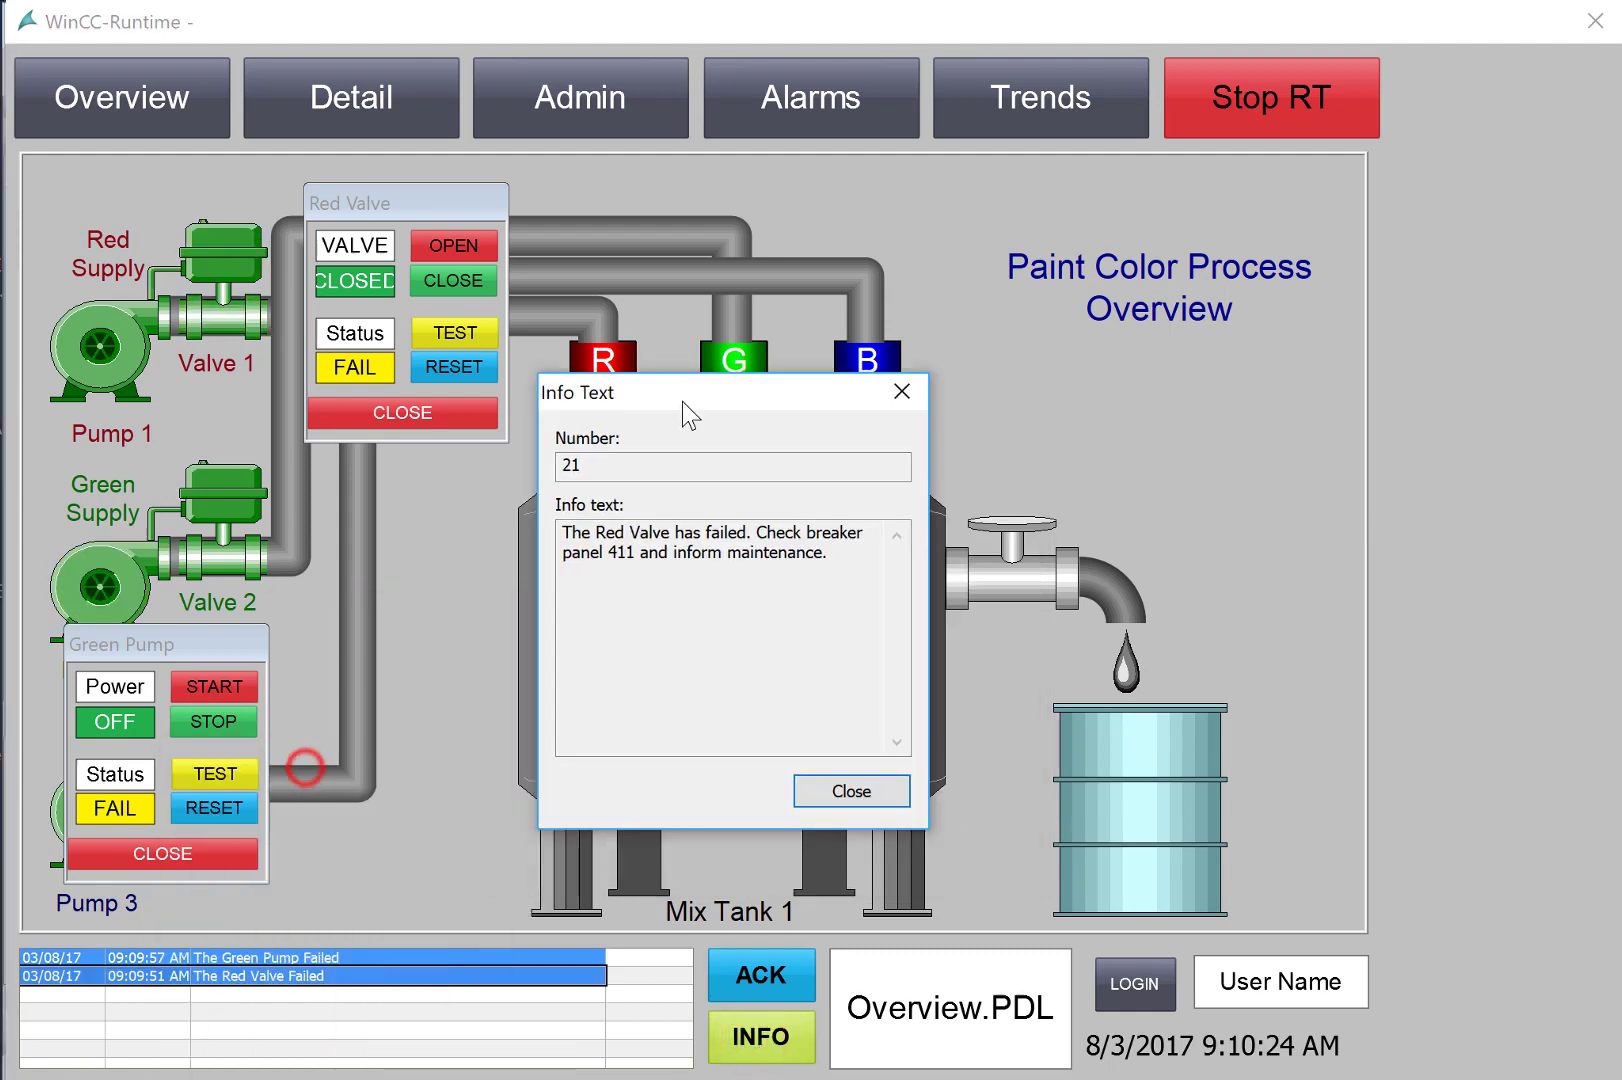